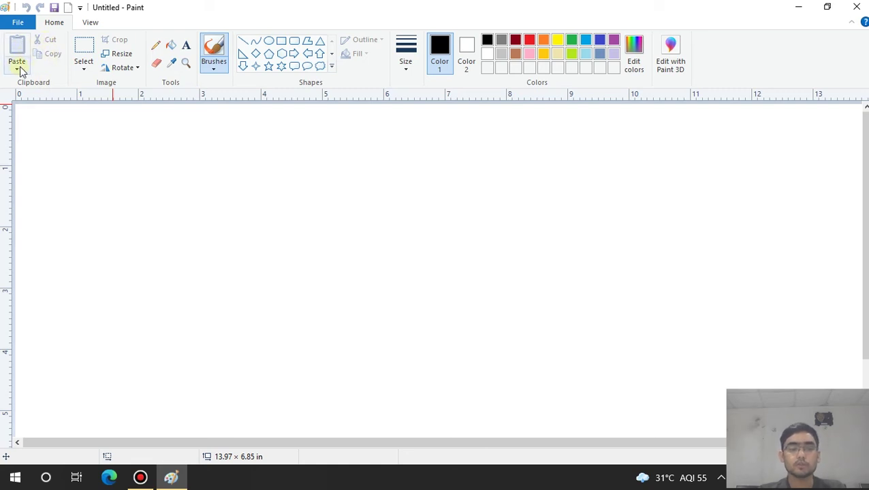
pyautogui.click(18, 68)
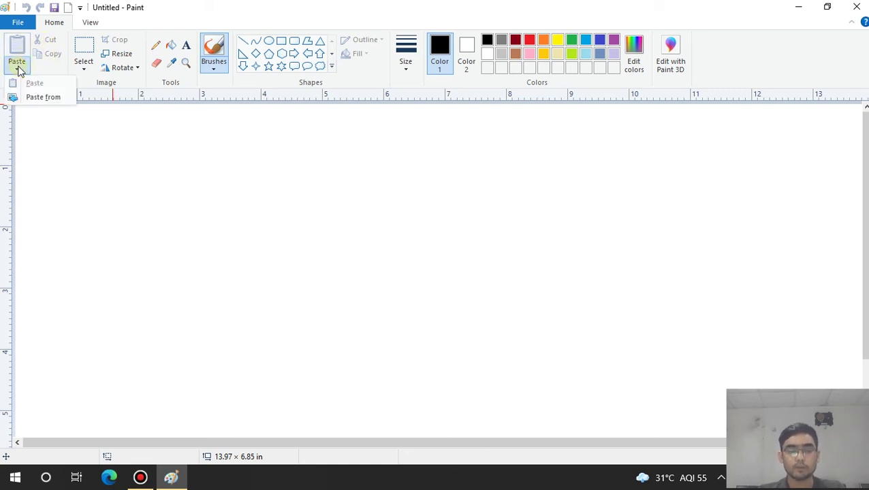
pyautogui.click(17, 68)
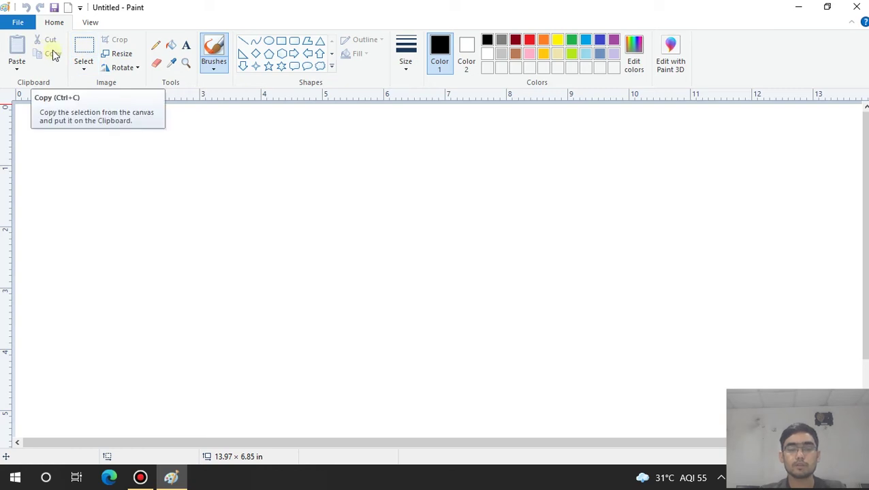
# Draw a black outlined rectangle about 1.8 × 1.6 in on the blank canvas.
pyautogui.click(282, 42)
pyautogui.moveTo(226, 181); pyautogui.dragTo(336, 277)
pyautogui.click(372, 235)
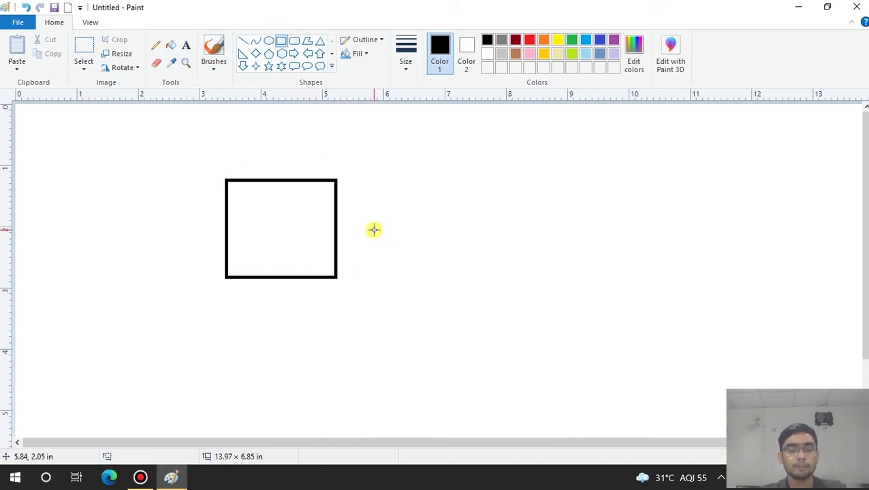
# Copy an area about 2.91 × 2.77 in around the rectangle and paste it so the copy overlaps the original, offset up and left.
pyautogui.click(85, 50)
pyautogui.moveTo(194, 148)
pyautogui.mouseDown()
pyautogui.moveTo(289, 269)
pyautogui.moveTo(372, 317)
pyautogui.mouseUp()
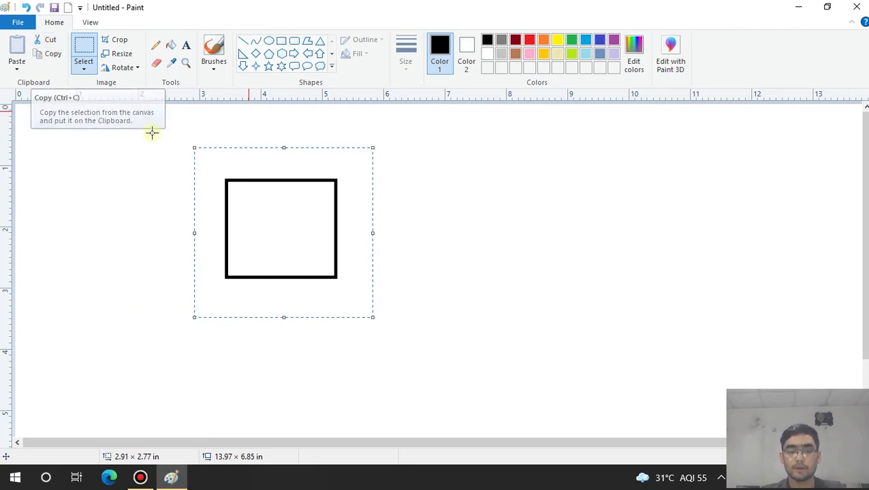
pyautogui.click(53, 55)
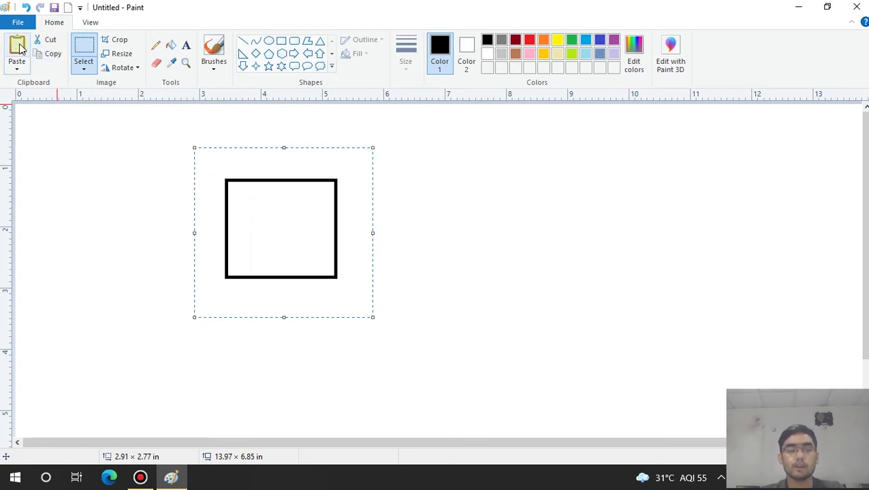
pyautogui.click(19, 47)
pyautogui.moveTo(91, 201); pyautogui.dragTo(260, 231)
pyautogui.hotkey('ctrl', 'z')
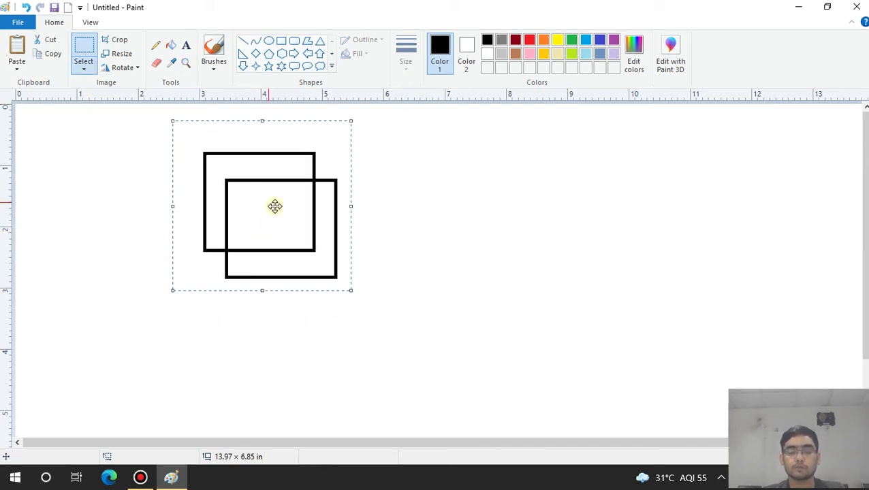
pyautogui.click(407, 216)
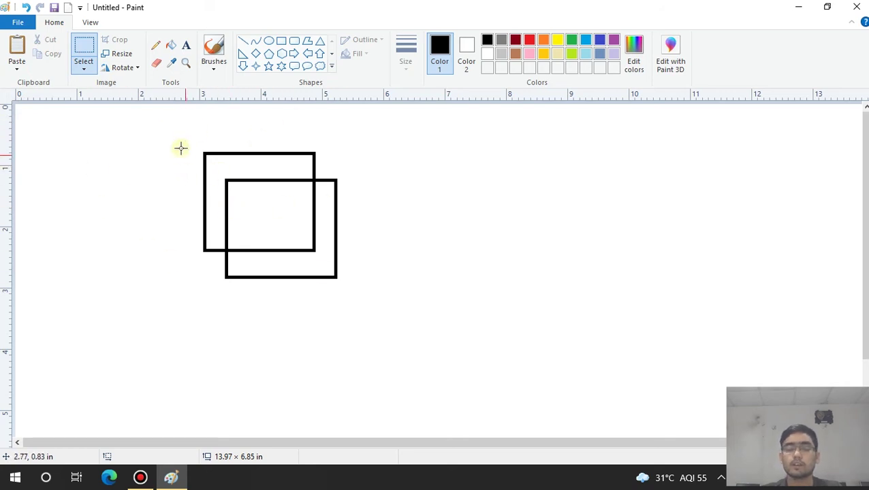
# Cut both overlapping rectangles from the canvas with a rectangular selection about 3.71 × 3.43 in.
pyautogui.click(92, 51)
pyautogui.moveTo(160, 110); pyautogui.dragTo(388, 321)
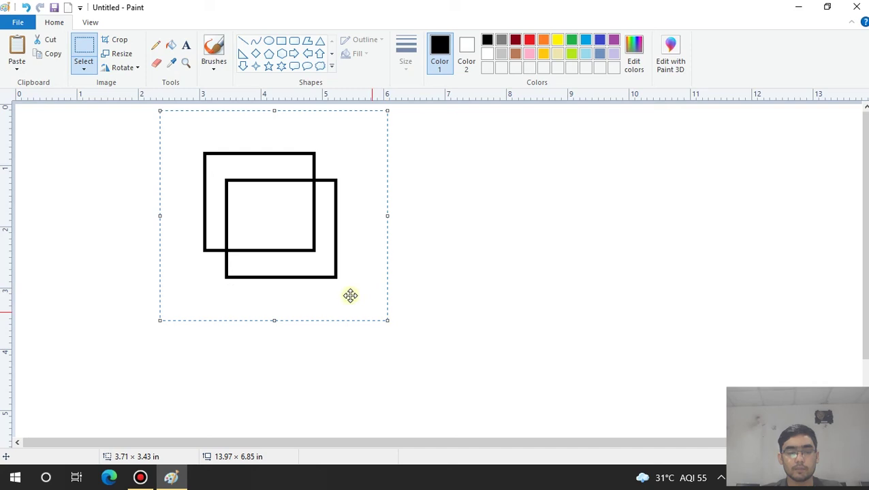
pyautogui.click(48, 41)
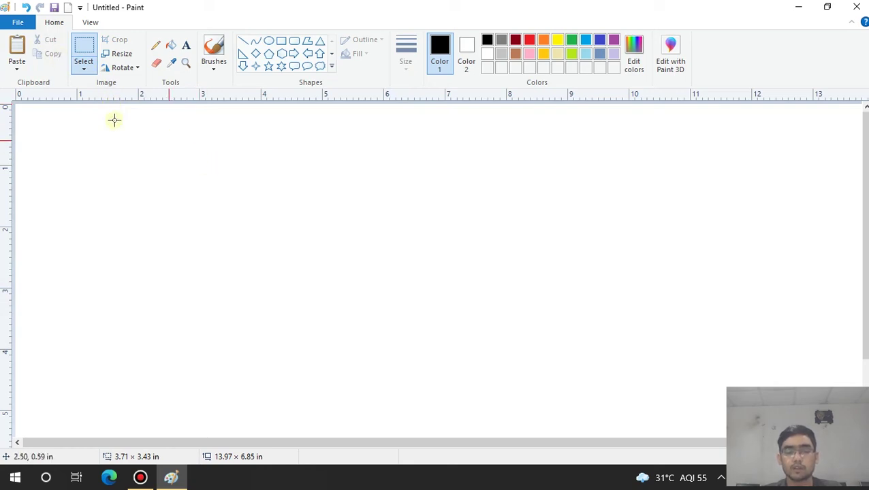
# Paste the cut rectangle pair twice on the canvas, stacking the second pair directly below the first so their edges meet.
pyautogui.click(17, 51)
pyautogui.moveTo(105, 213); pyautogui.dragTo(470, 190)
pyautogui.click(52, 54)
pyautogui.click(17, 51)
pyautogui.moveTo(121, 202); pyautogui.dragTo(479, 283)
pyautogui.click(226, 236)
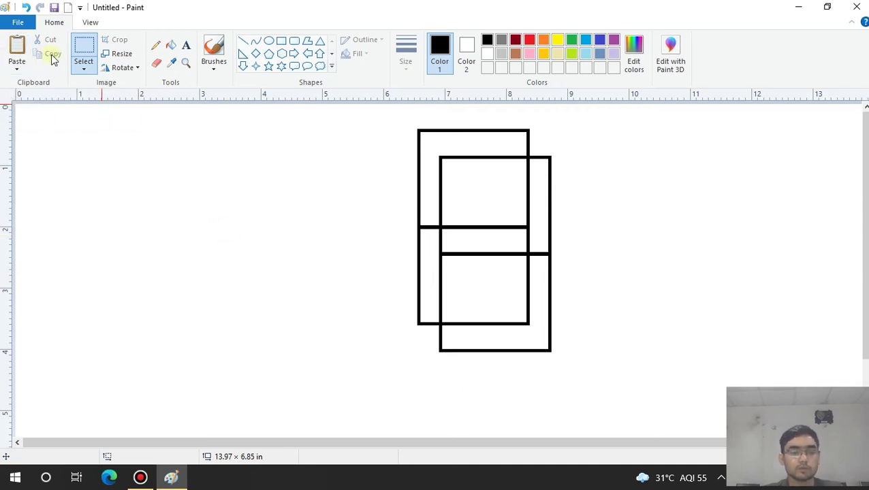
pyautogui.click(17, 68)
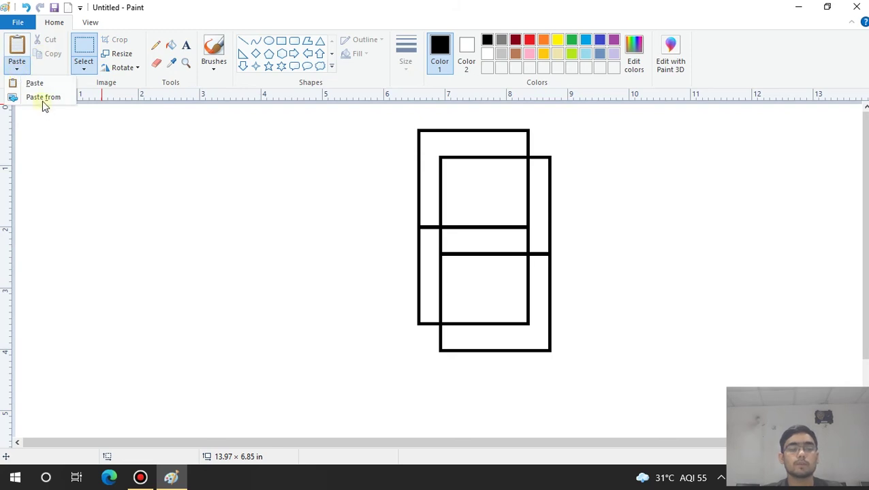
pyautogui.click(103, 158)
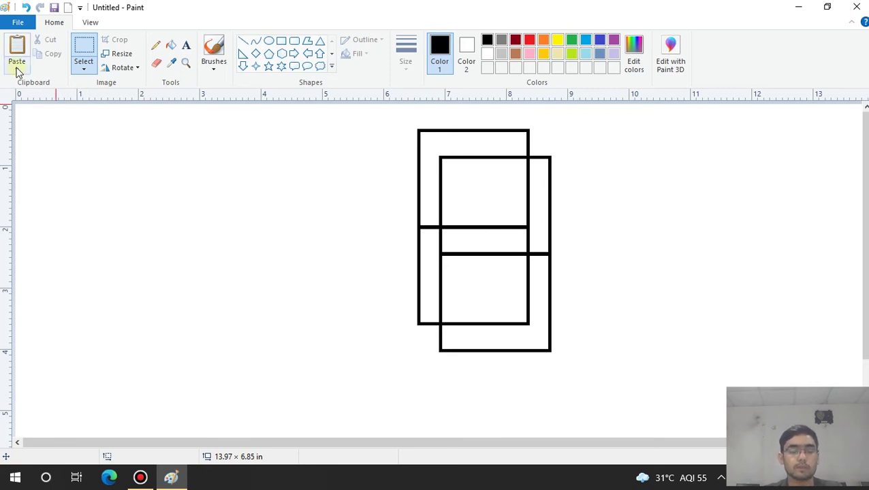
pyautogui.click(17, 23)
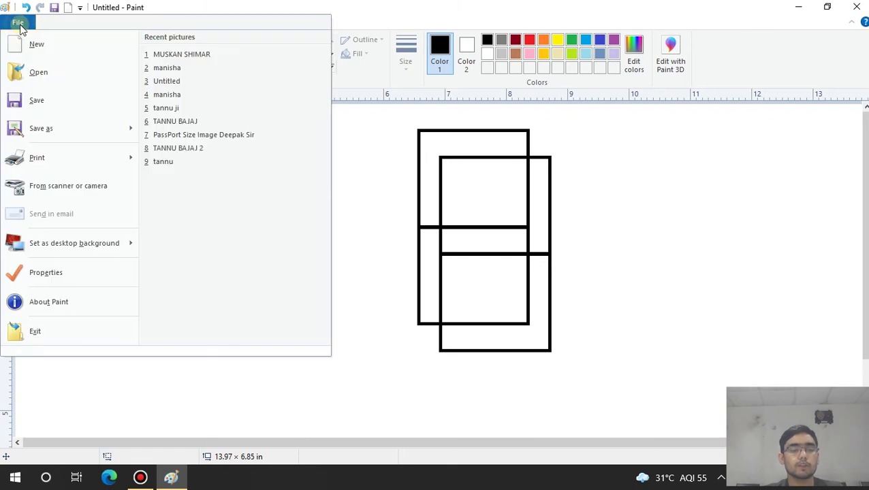
pyautogui.click(41, 73)
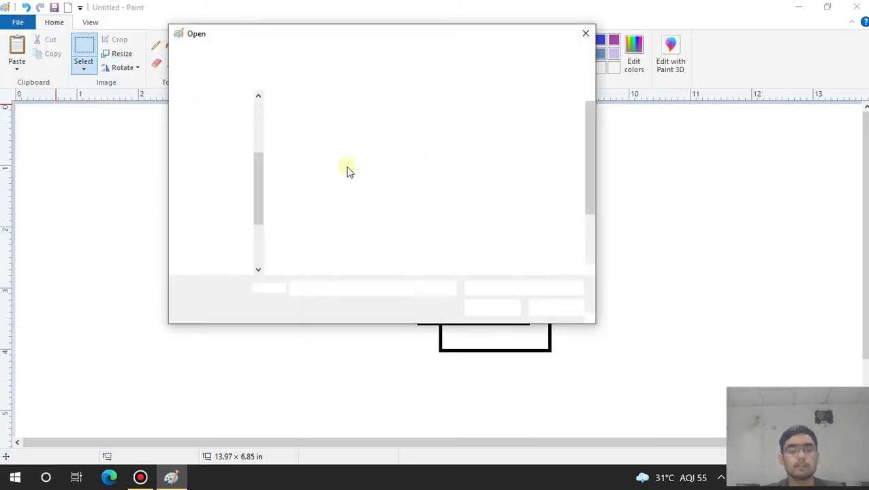
pyautogui.moveTo(588, 150)
pyautogui.mouseDown()
pyautogui.moveTo(588, 221)
pyautogui.moveTo(576, 142)
pyautogui.mouseUp()
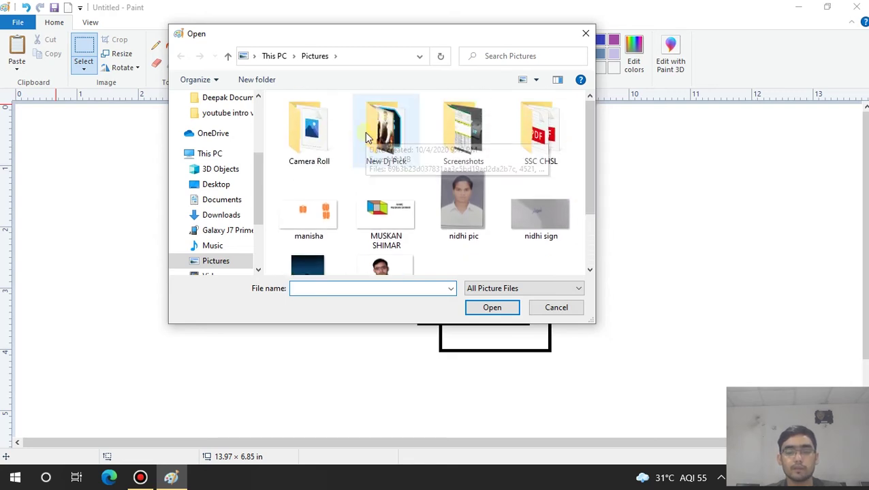
pyautogui.click(306, 272)
pyautogui.click(499, 307)
pyautogui.moveTo(444, 176); pyautogui.dragTo(352, 155)
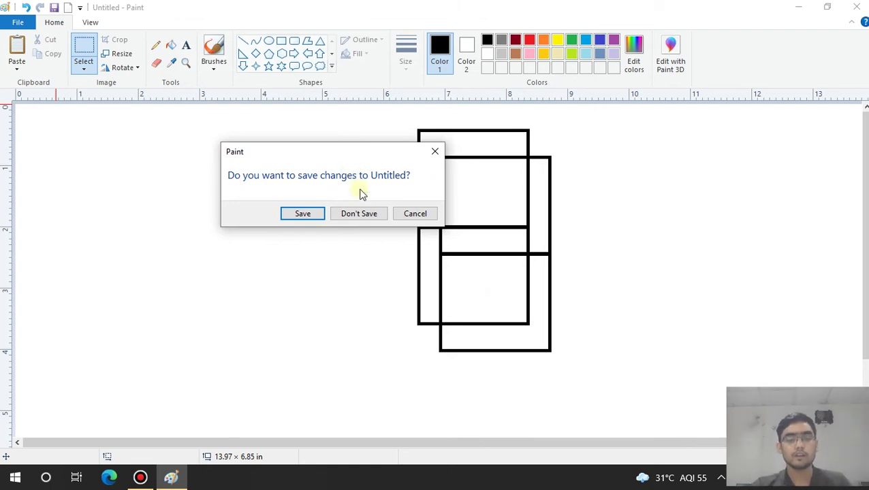
pyautogui.moveTo(293, 151); pyautogui.dragTo(291, 128)
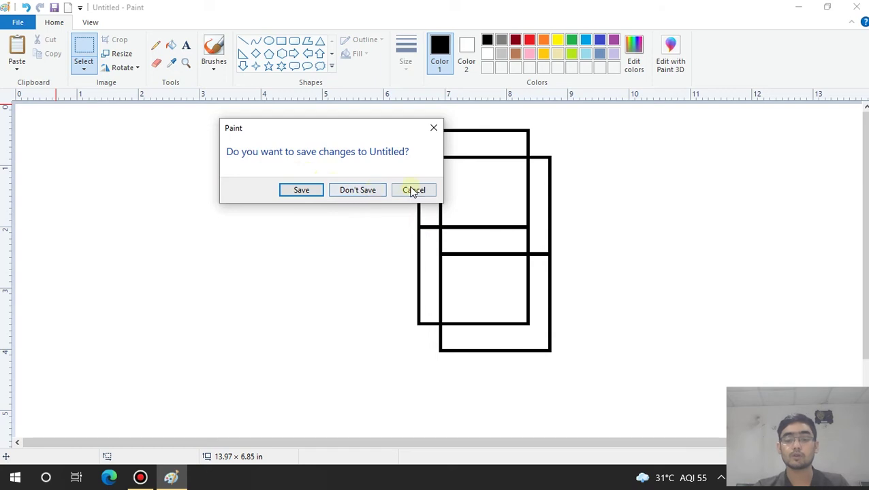
pyautogui.moveTo(345, 134); pyautogui.dragTo(353, 157)
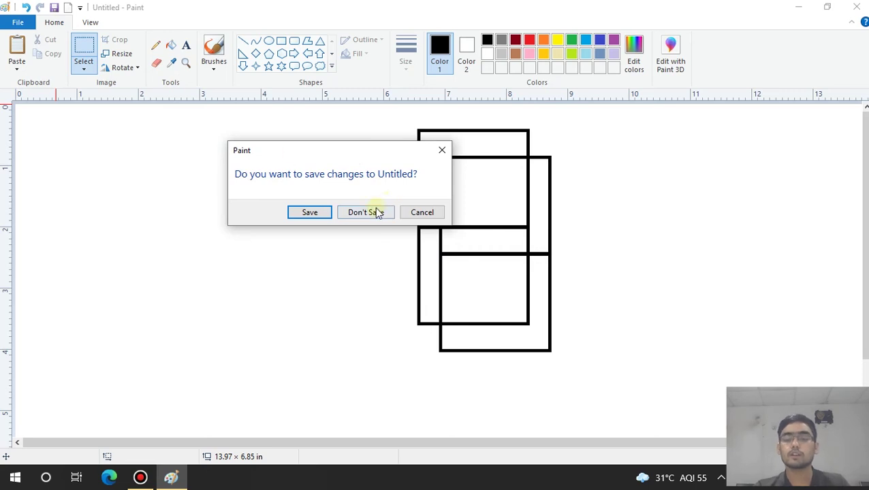
pyautogui.click(409, 212)
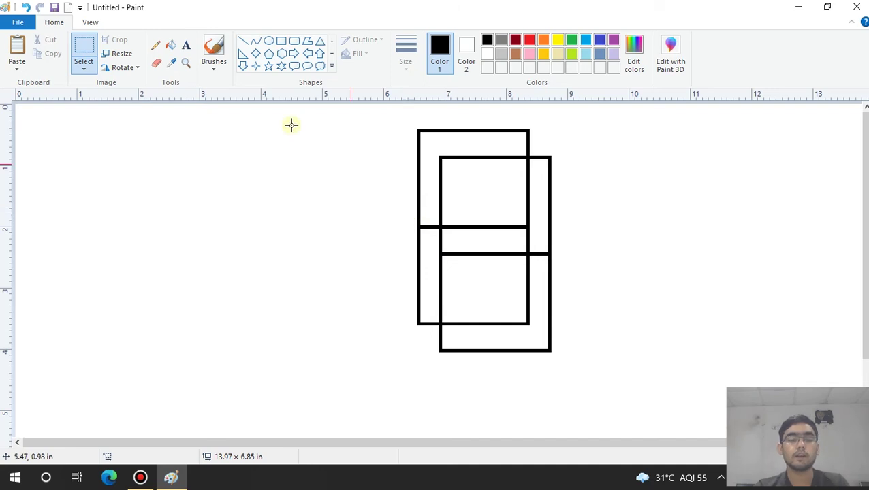
# Paste the Signature picture from file, using the personal documents subfolder of Documents on Local Disk (F:).
pyautogui.click(19, 72)
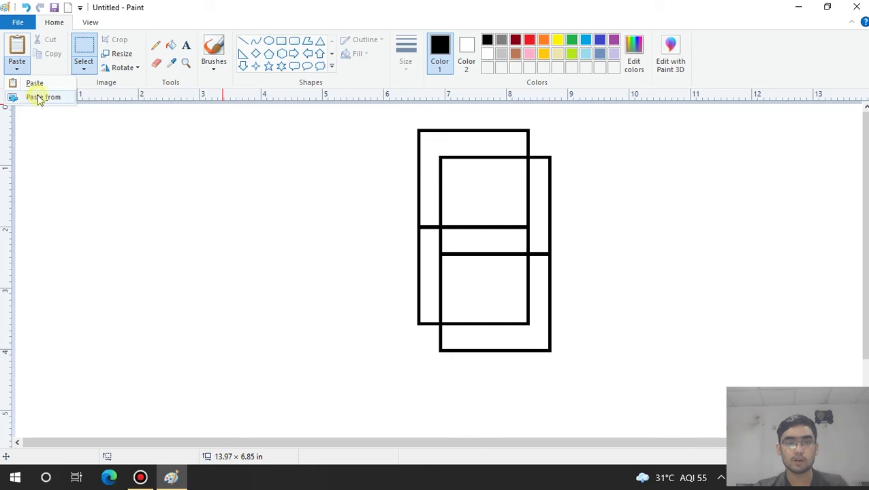
pyautogui.click(38, 96)
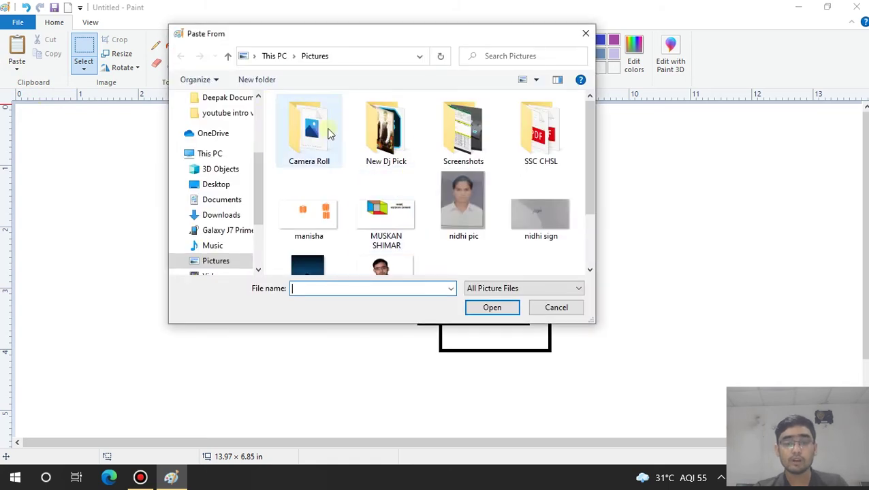
pyautogui.scroll(-3, 256, 212)
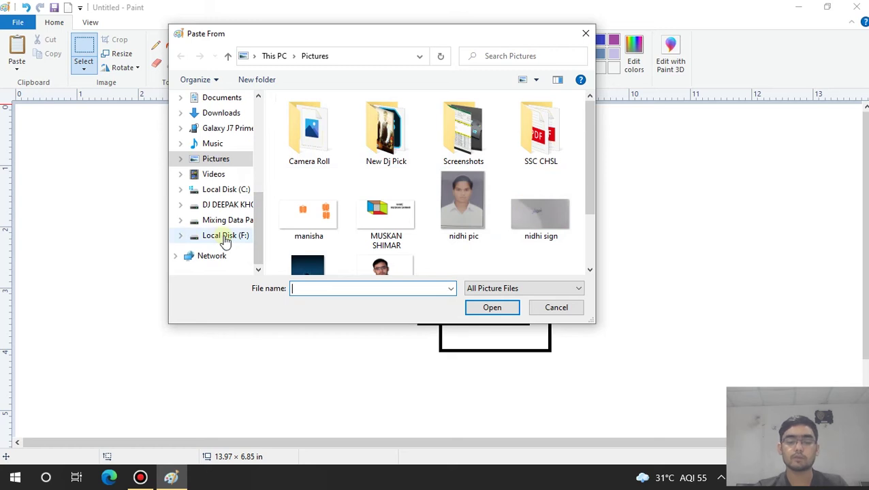
pyautogui.click(224, 237)
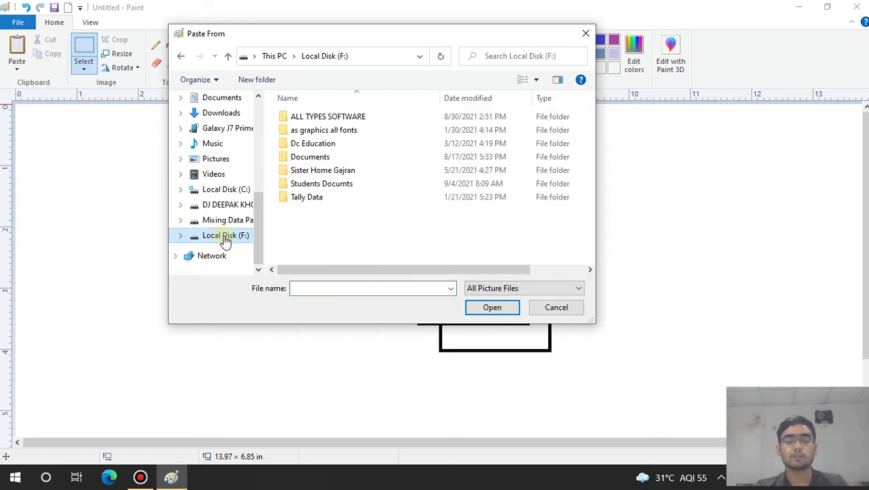
pyautogui.doubleClick(314, 157)
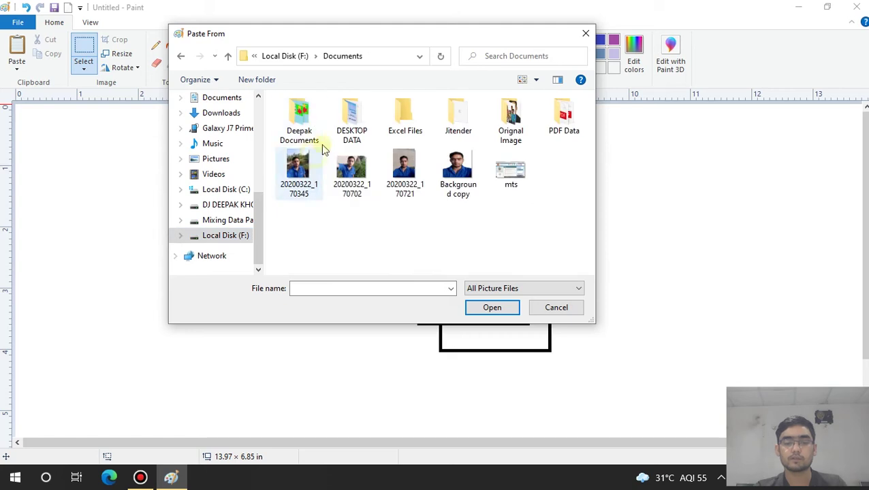
pyautogui.doubleClick(312, 123)
pyautogui.scroll(-6, 436, 186)
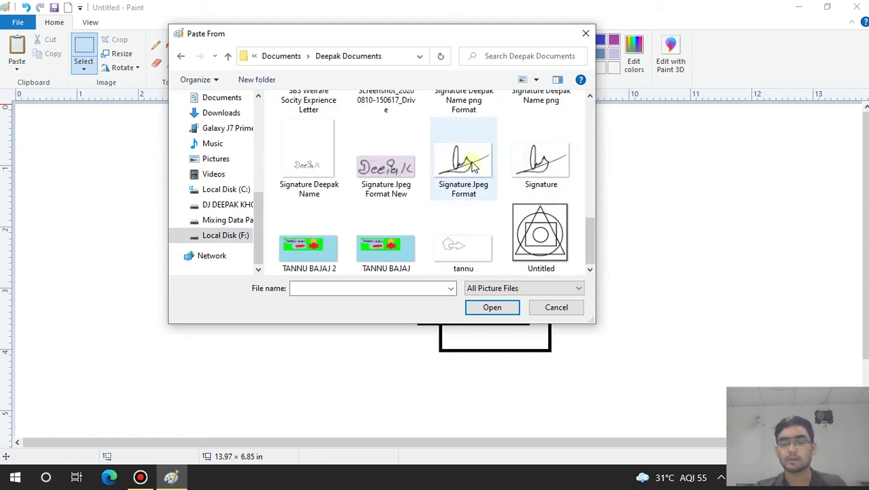
pyautogui.click(525, 165)
pyautogui.click(493, 310)
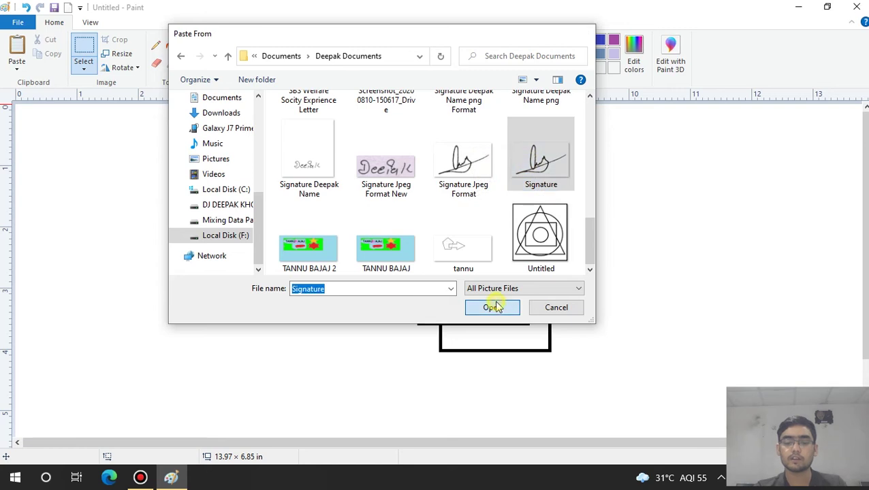
# Shrink the pasted signature and place it inside the overlap of the lower two rectangles.
pyautogui.moveTo(122, 180)
pyautogui.mouseDown()
pyautogui.moveTo(500, 244)
pyautogui.moveTo(336, 230)
pyautogui.moveTo(210, 254)
pyautogui.mouseUp()
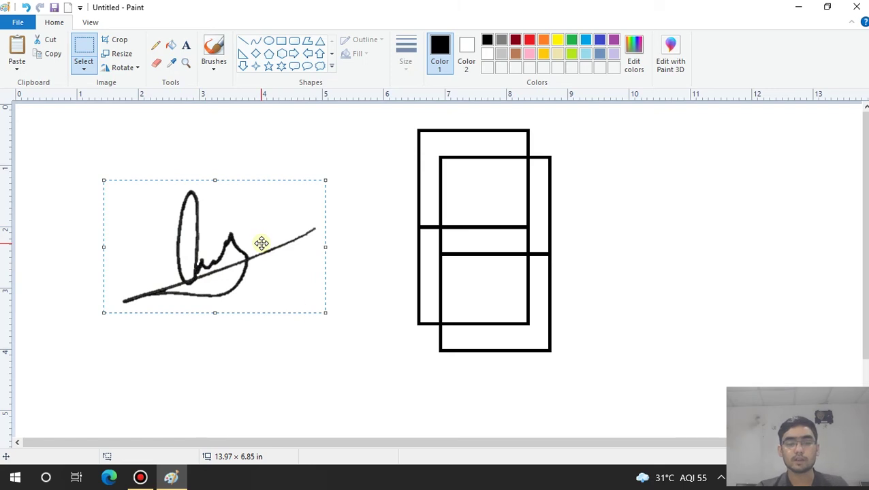
pyautogui.moveTo(325, 312); pyautogui.dragTo(213, 256)
pyautogui.moveTo(136, 219)
pyautogui.mouseDown()
pyautogui.moveTo(506, 329)
pyautogui.moveTo(468, 290)
pyautogui.mouseUp()
pyautogui.moveTo(541, 330); pyautogui.dragTo(514, 317)
pyautogui.moveTo(476, 291); pyautogui.dragTo(485, 294)
pyautogui.click(690, 304)
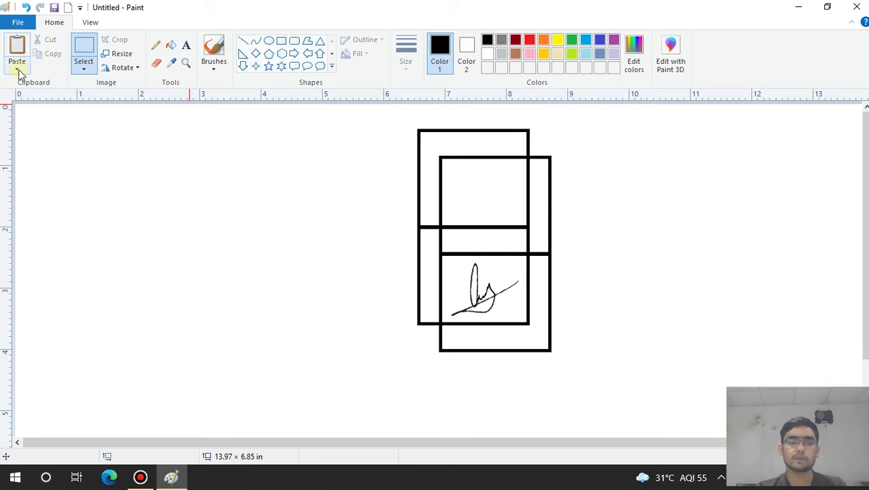
# Enclose all rectangles and the signature in a rectangular selection about 3.18 × 4.24 in, and clear the selection.
pyautogui.click(82, 54)
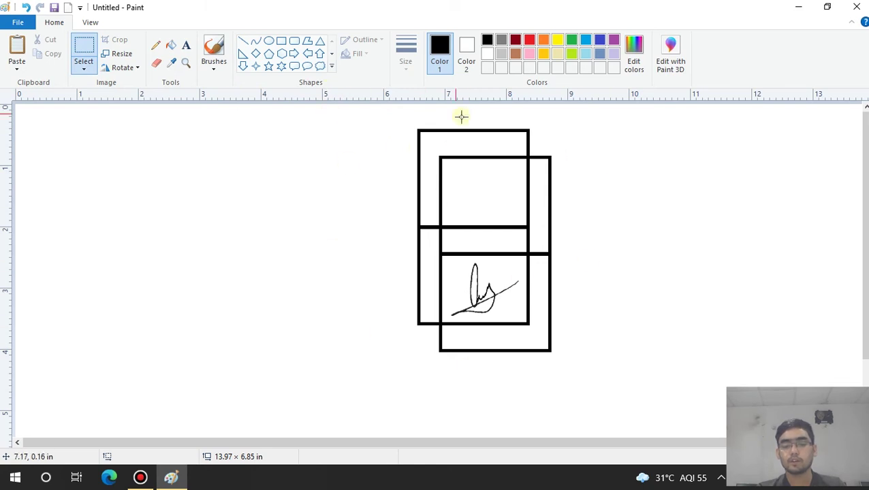
pyautogui.click(84, 68)
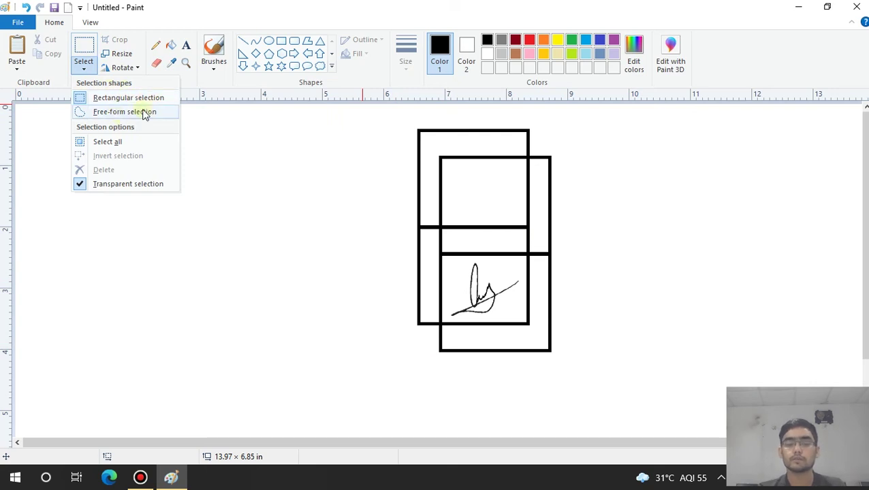
pyautogui.click(393, 115)
pyautogui.moveTo(393, 117); pyautogui.dragTo(590, 373)
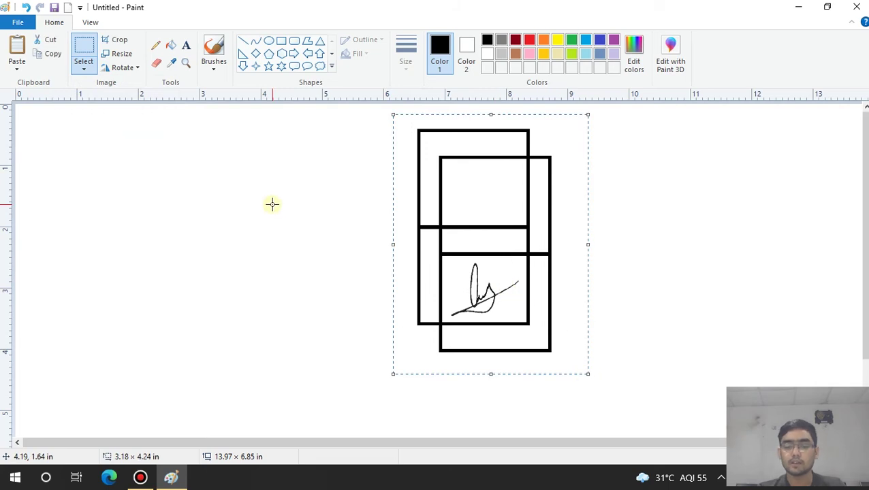
pyautogui.click(272, 205)
# Select only the signature with the free-form selection and move it out to the empty area left of the rectangles.
pyautogui.click(81, 65)
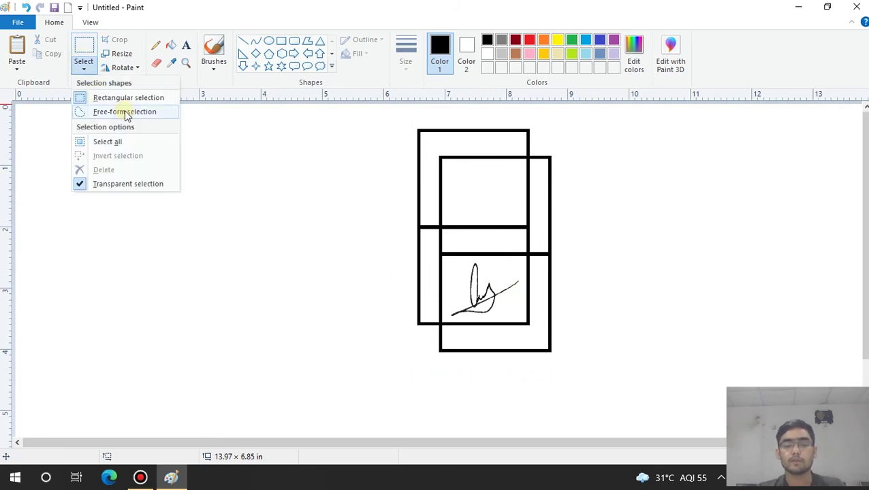
pyautogui.click(124, 112)
pyautogui.moveTo(447, 318)
pyautogui.mouseDown()
pyautogui.moveTo(461, 267)
pyautogui.moveTo(516, 313)
pyautogui.moveTo(449, 320)
pyautogui.moveTo(435, 299)
pyautogui.moveTo(286, 219)
pyautogui.mouseUp()
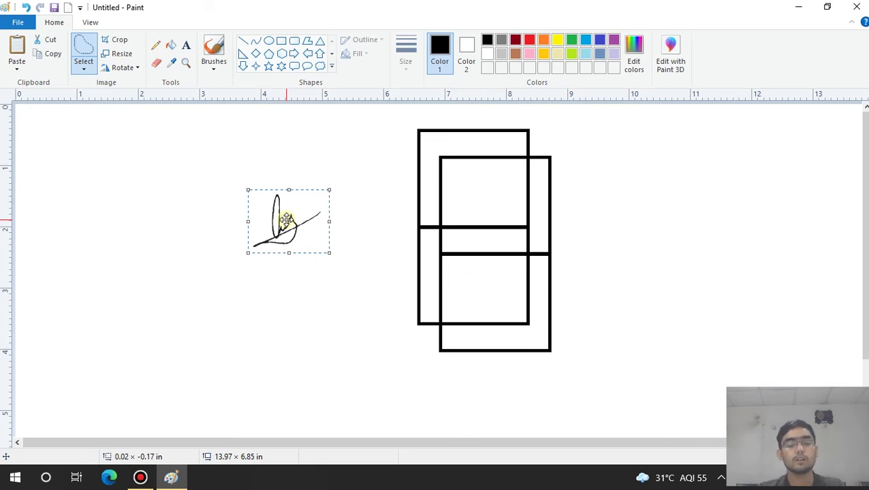
pyautogui.moveTo(286, 219)
pyautogui.mouseDown()
pyautogui.moveTo(264, 211)
pyautogui.moveTo(308, 211)
pyautogui.mouseUp()
pyautogui.click(566, 146)
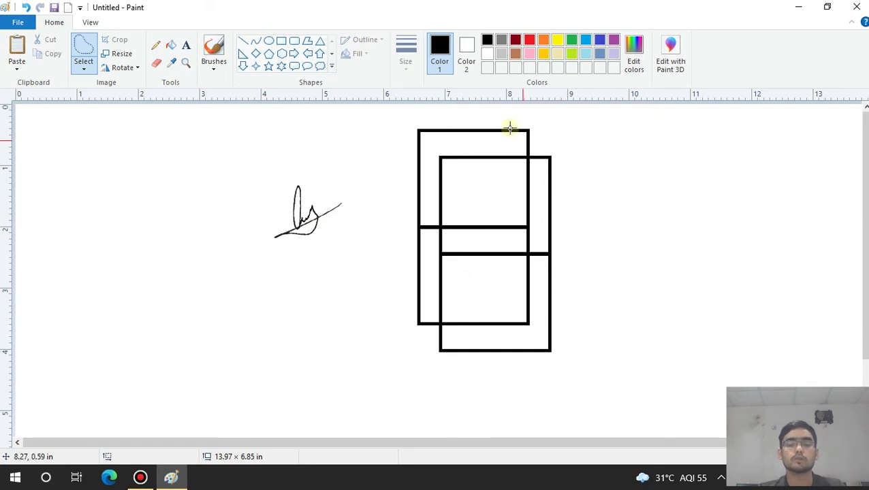
# Enclose all the rectangles in a rectangular selection about 3.09 × 4.26 in, move them over the signature, and clear the selection.
pyautogui.click(84, 65)
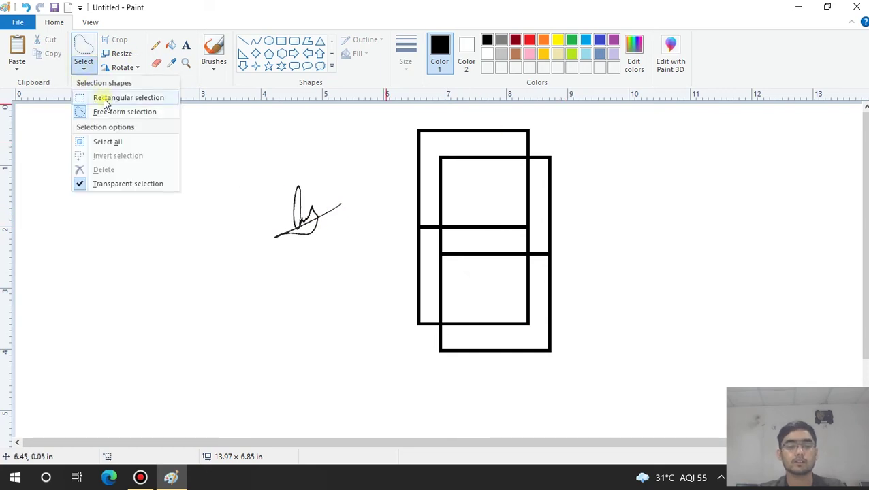
pyautogui.click(103, 97)
pyautogui.moveTo(394, 114); pyautogui.dragTo(585, 374)
pyautogui.moveTo(493, 190)
pyautogui.mouseDown()
pyautogui.moveTo(293, 192)
pyautogui.moveTo(314, 212)
pyautogui.mouseUp()
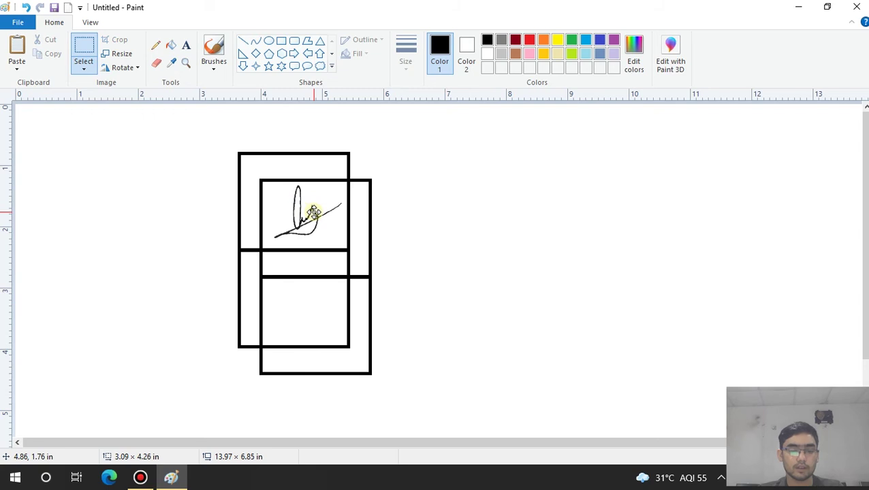
pyautogui.moveTo(299, 263)
pyautogui.mouseDown()
pyautogui.moveTo(300, 275)
pyautogui.moveTo(299, 249)
pyautogui.moveTo(300, 288)
pyautogui.moveTo(287, 286)
pyautogui.moveTo(304, 279)
pyautogui.mouseUp()
pyautogui.click(471, 221)
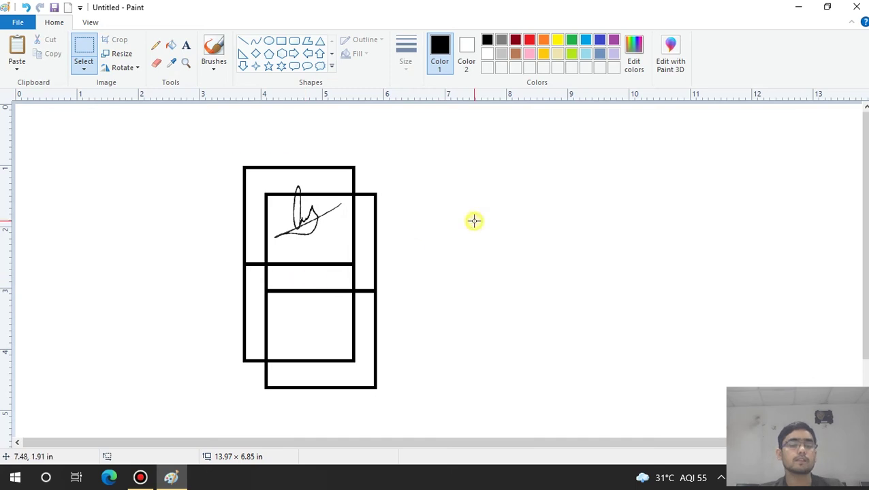
# Select the whole canvas and delete its contents, and undo the deletion.
pyautogui.click(83, 66)
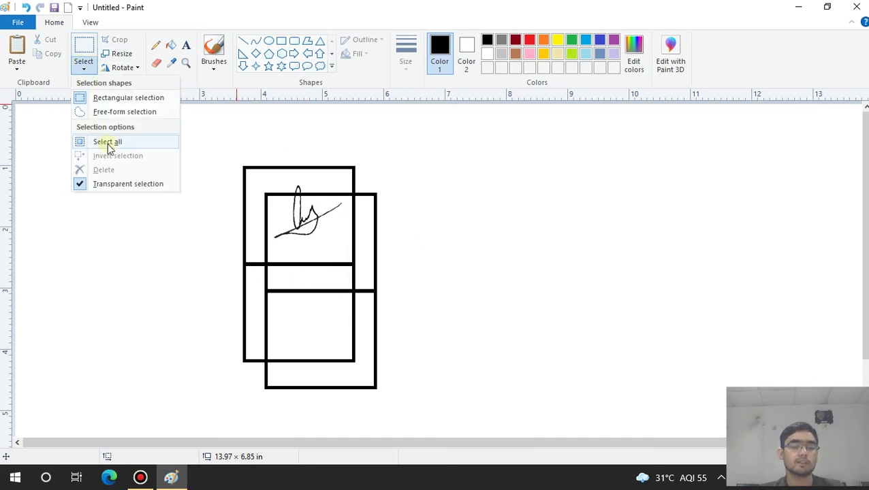
pyautogui.click(529, 205)
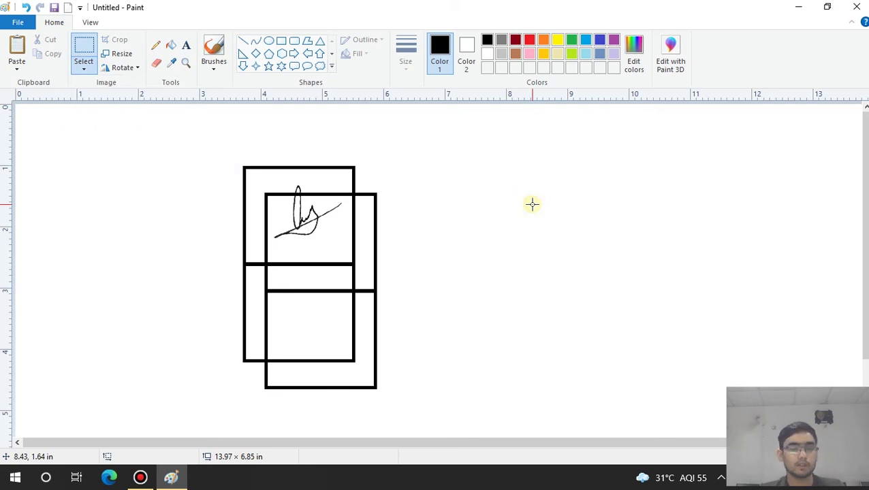
pyautogui.click(85, 70)
pyautogui.click(109, 142)
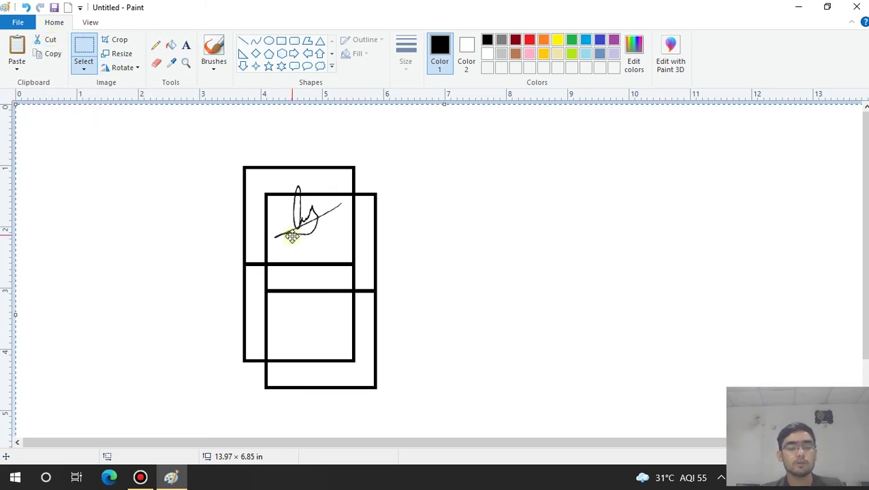
pyautogui.press('Delete')
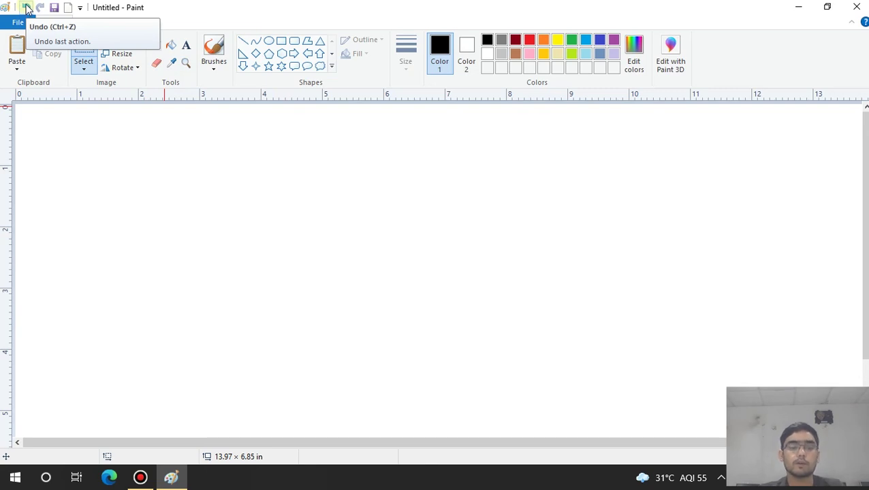
pyautogui.click(26, 8)
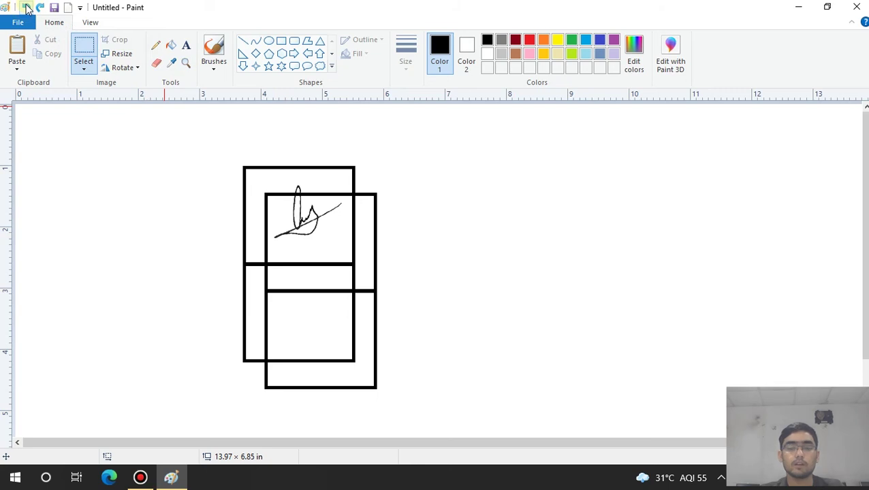
# Enclose the rectangles and signature in a rectangular selection about 2.78 × 4.12 in, invert the selection, and clear it.
pyautogui.click(81, 68)
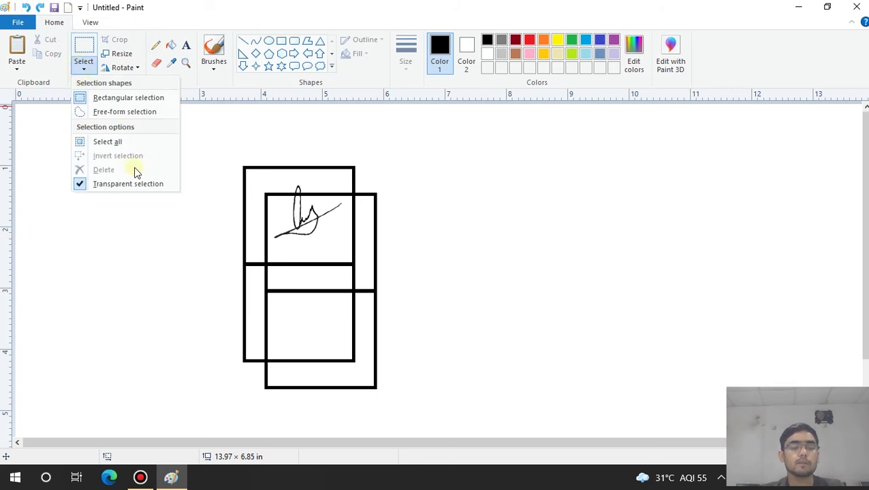
pyautogui.click(128, 98)
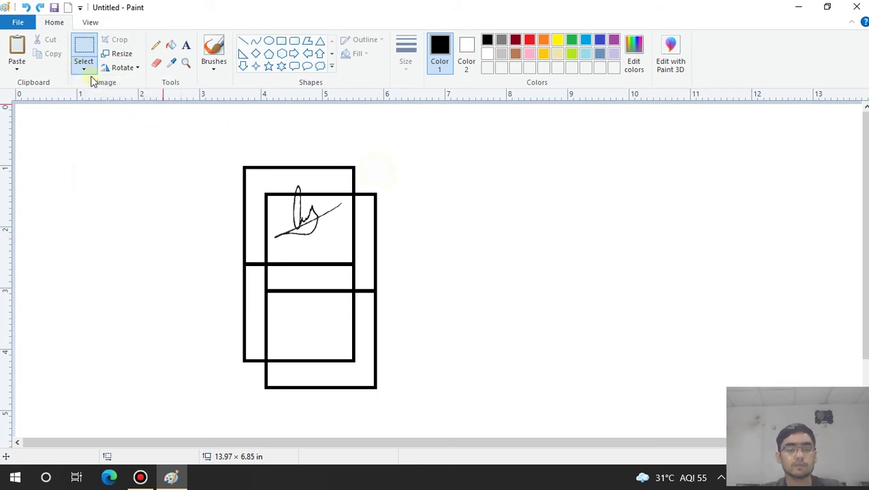
pyautogui.moveTo(228, 155)
pyautogui.mouseDown()
pyautogui.moveTo(324, 314)
pyautogui.moveTo(399, 407)
pyautogui.mouseUp()
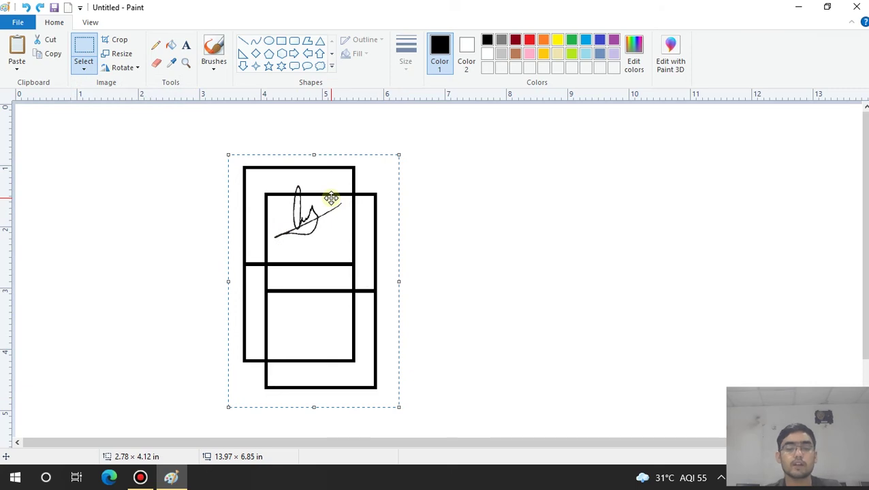
pyautogui.click(84, 68)
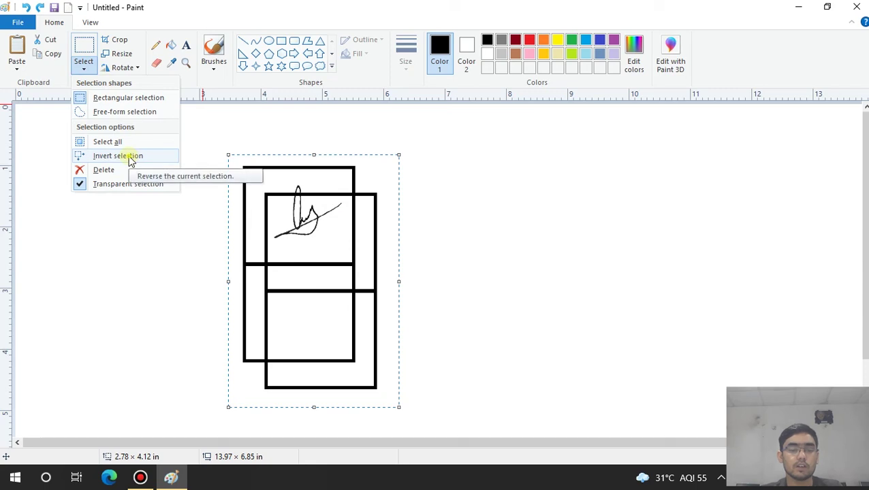
pyautogui.click(128, 156)
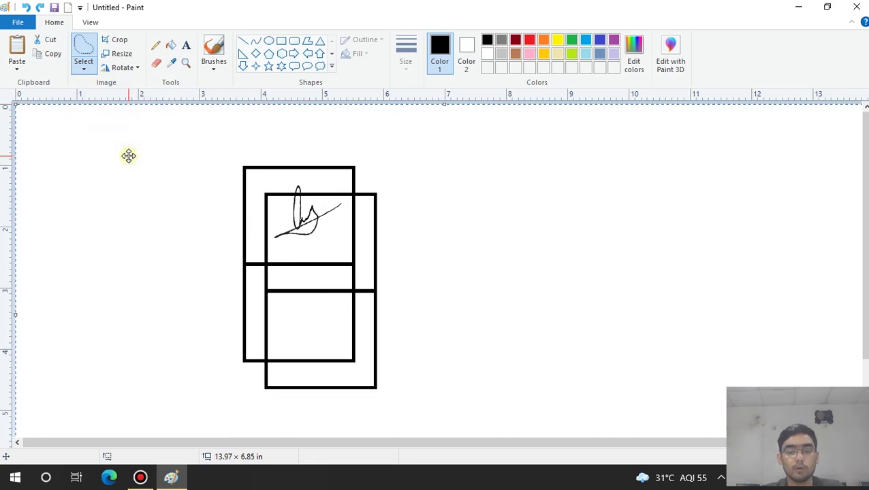
pyautogui.click(128, 156)
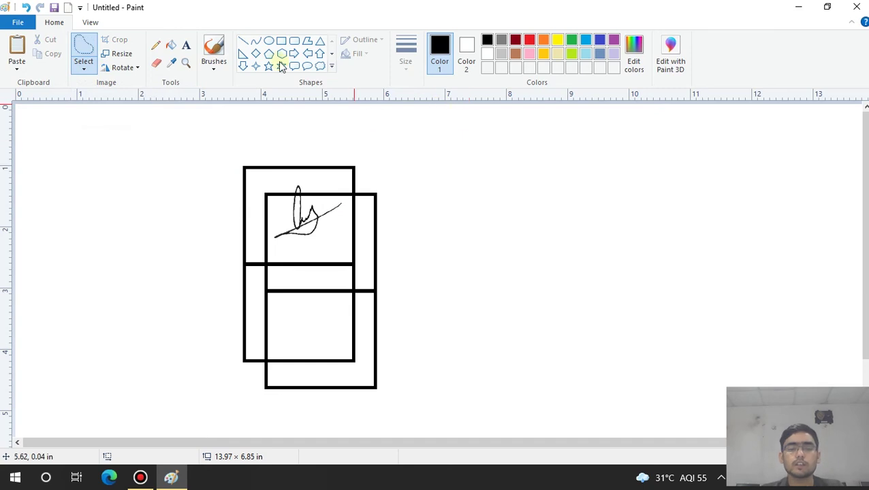
# Fill the white background around the rectangles with green and switch to rectangular selection.
pyautogui.click(172, 46)
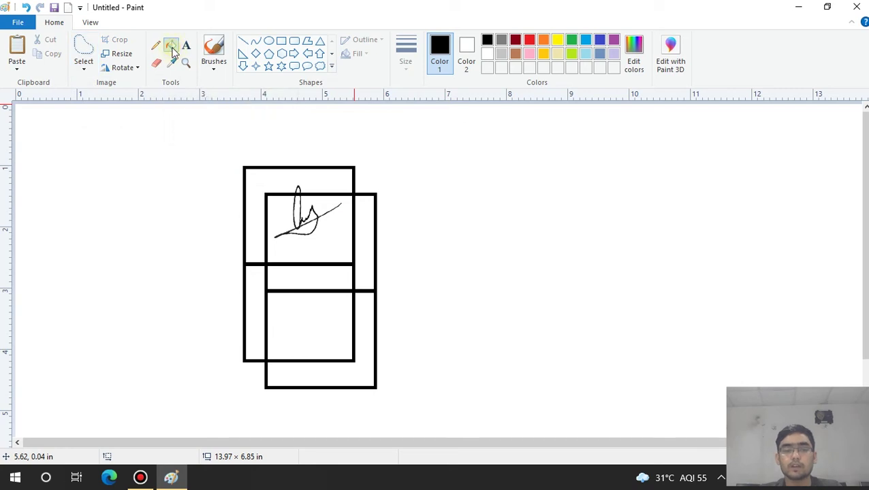
pyautogui.click(572, 40)
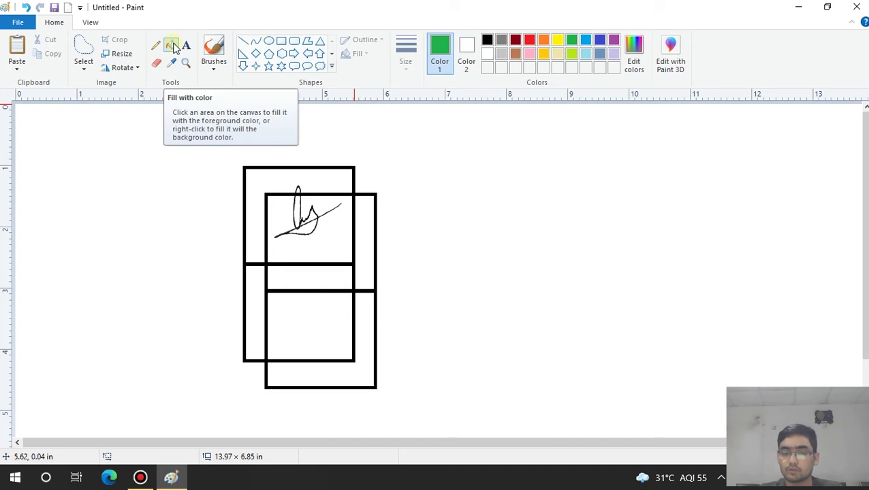
pyautogui.click(640, 266)
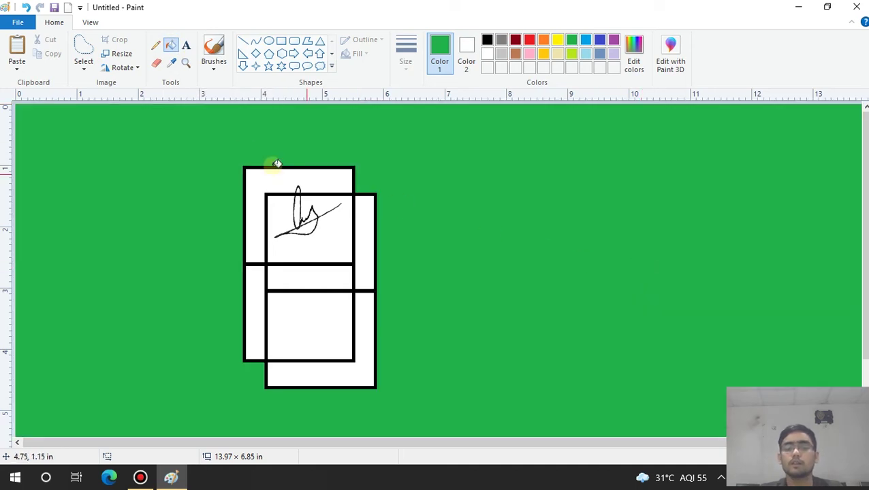
pyautogui.click(83, 63)
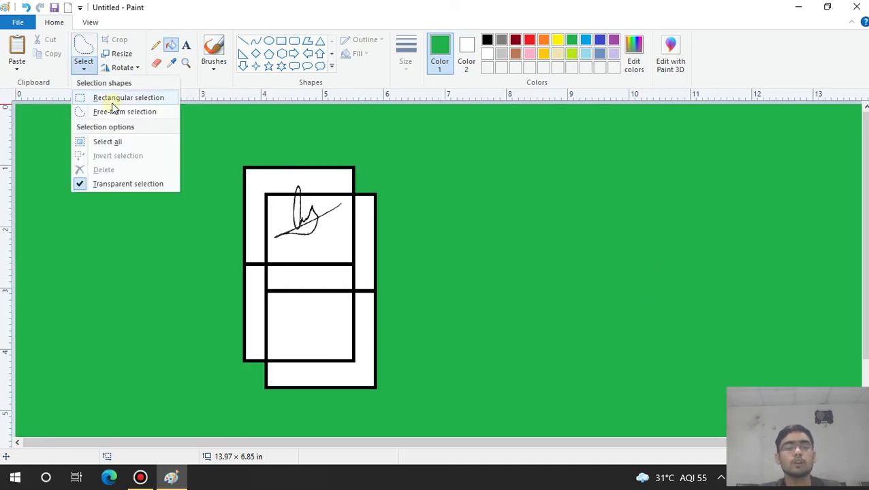
pyautogui.click(109, 98)
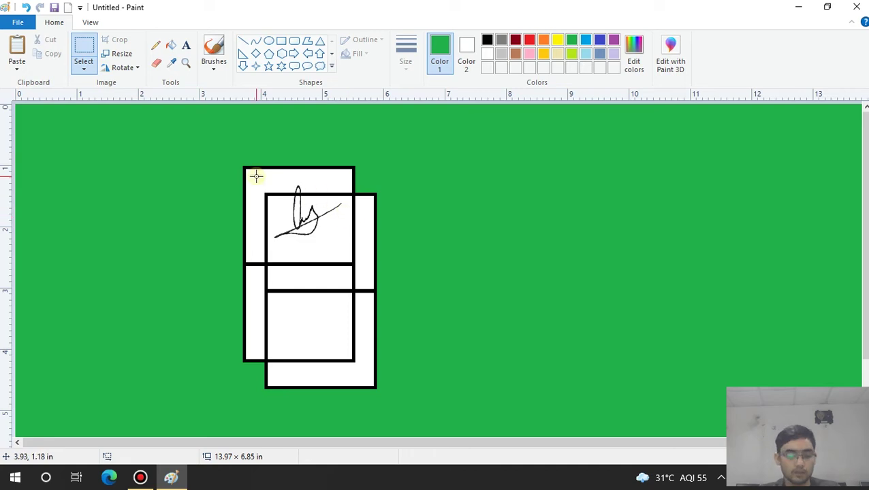
# Try deleting the entire green-filled drawing with everything selected, and undo it.
pyautogui.hotkey('ctrl', 'a')
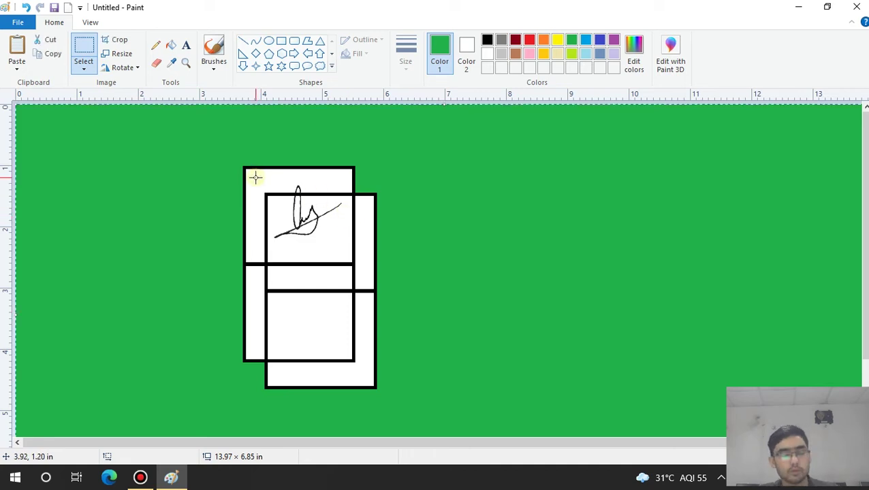
pyautogui.press('Delete')
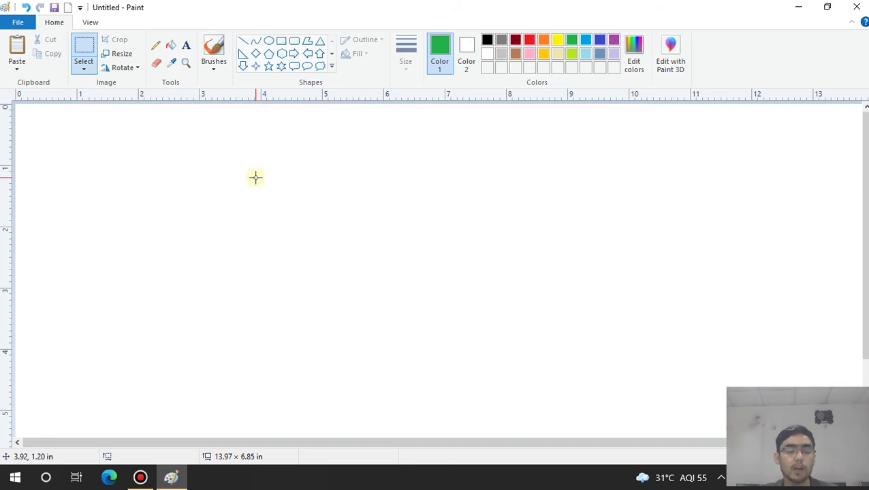
pyautogui.hotkey('ctrl', 'z')
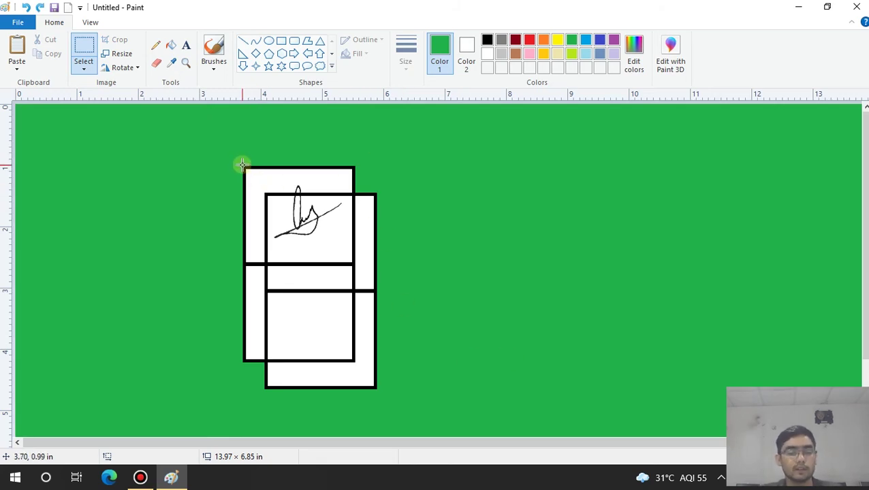
# Enclose the rectangles tightly in a selection about 2.22 × 3.69 in, invert it, and delete the surrounding green background.
pyautogui.moveTo(241, 164)
pyautogui.mouseDown()
pyautogui.moveTo(359, 350)
pyautogui.moveTo(380, 405)
pyautogui.moveTo(380, 392)
pyautogui.mouseUp()
pyautogui.click(84, 71)
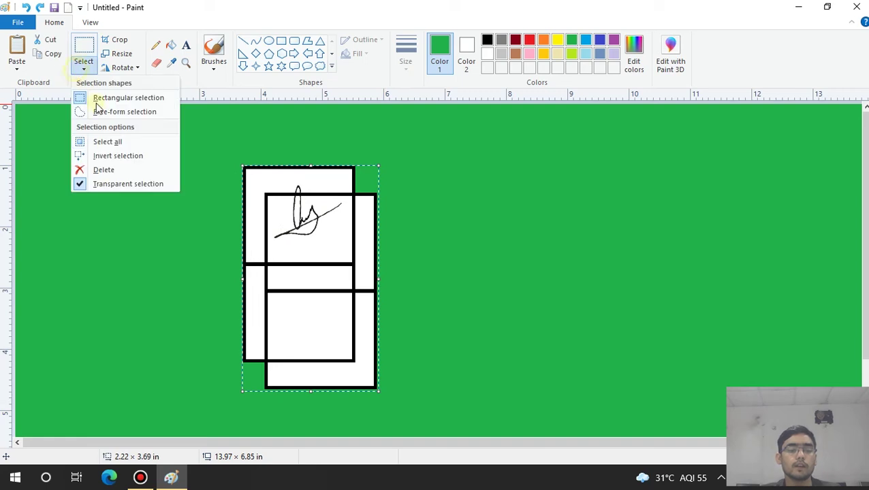
pyautogui.click(127, 156)
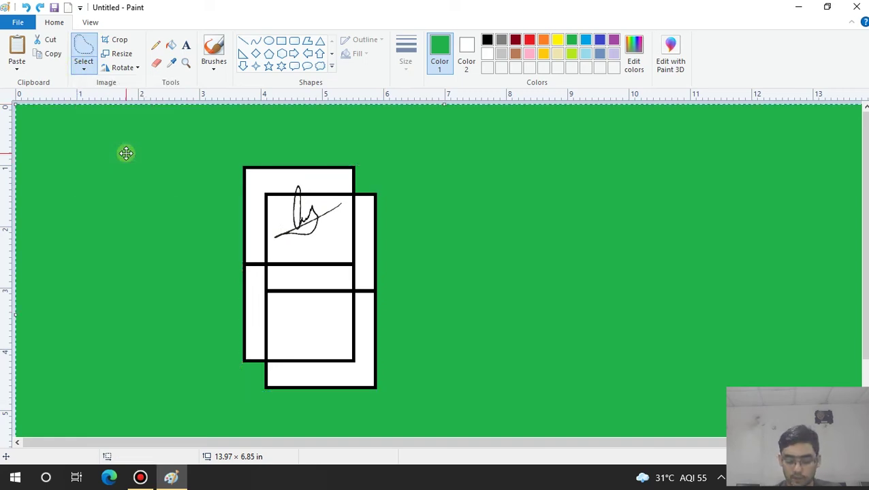
pyautogui.press('Delete')
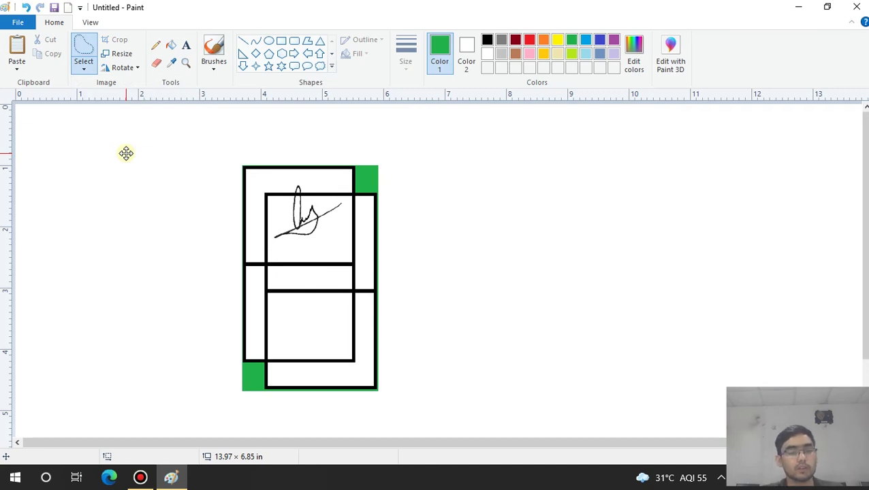
pyautogui.click(84, 68)
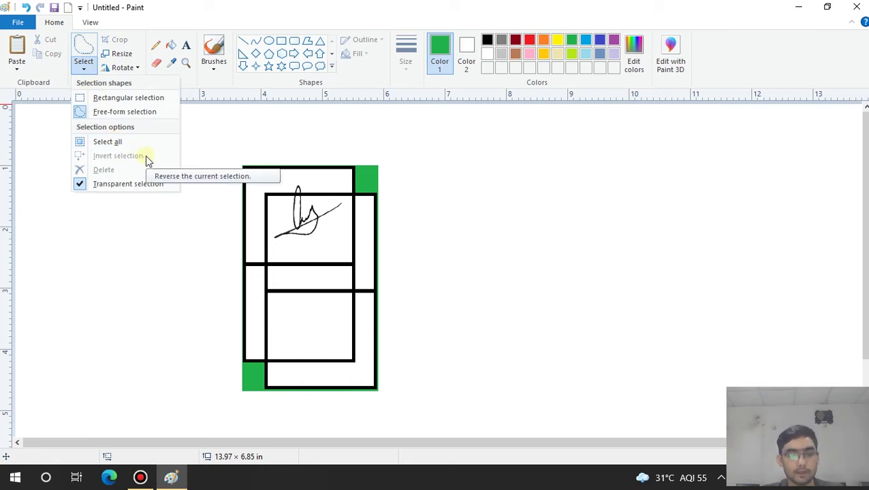
pyautogui.click(575, 179)
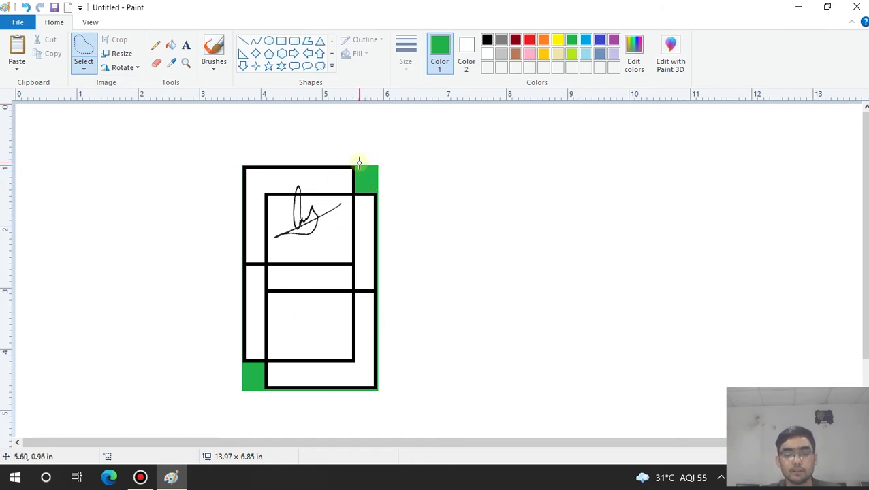
pyautogui.moveTo(355, 164); pyautogui.dragTo(365, 193)
pyautogui.click(394, 183)
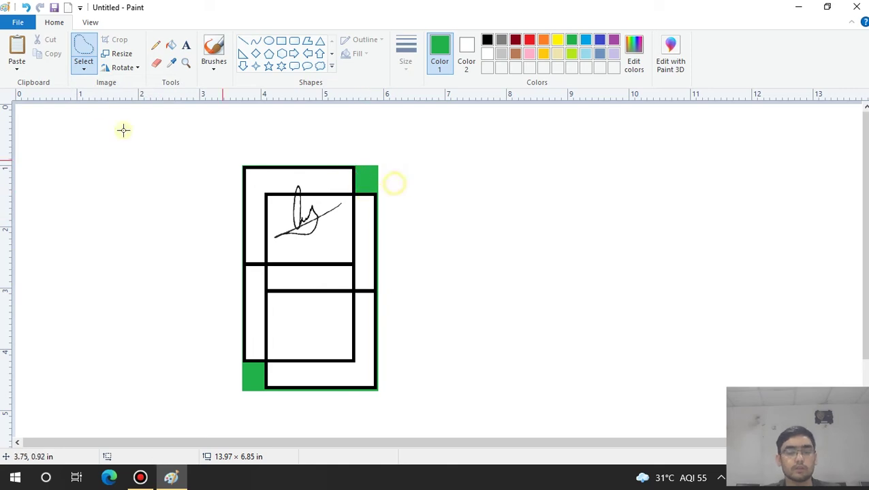
# Delete the green patch at the rectangles' upper-right corner with a rectangular selection about 0.56 × 0.62 in.
pyautogui.click(84, 66)
pyautogui.click(95, 100)
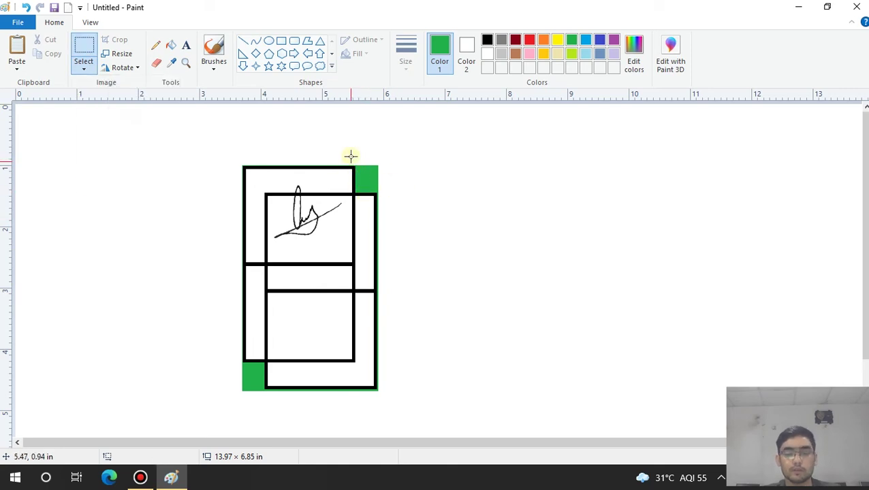
pyautogui.moveTo(354, 162); pyautogui.dragTo(387, 193)
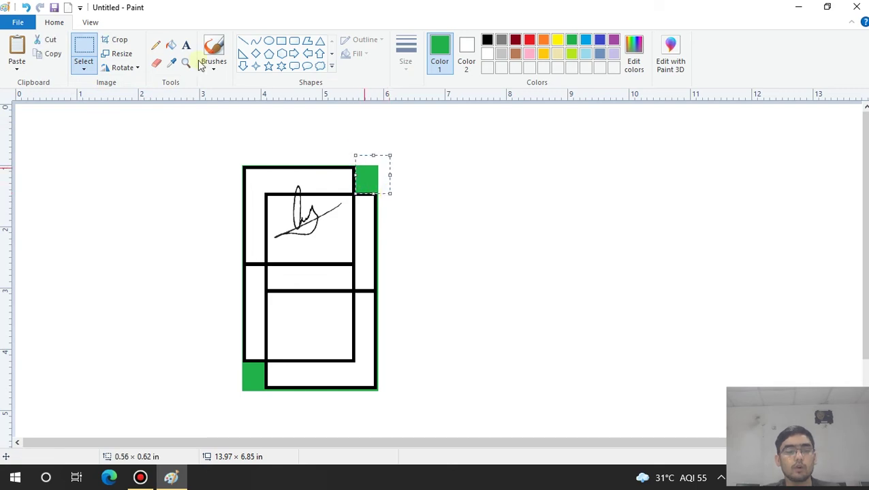
pyautogui.click(84, 68)
pyautogui.click(109, 170)
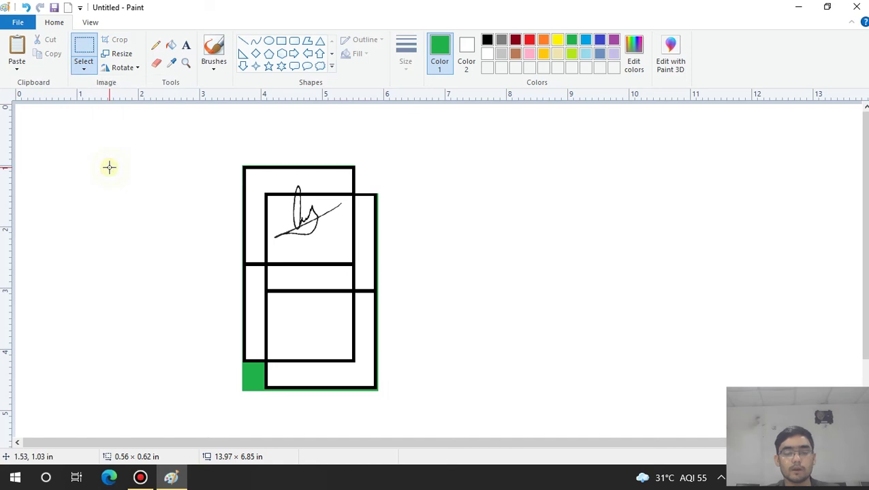
pyautogui.click(82, 67)
pyautogui.click(86, 97)
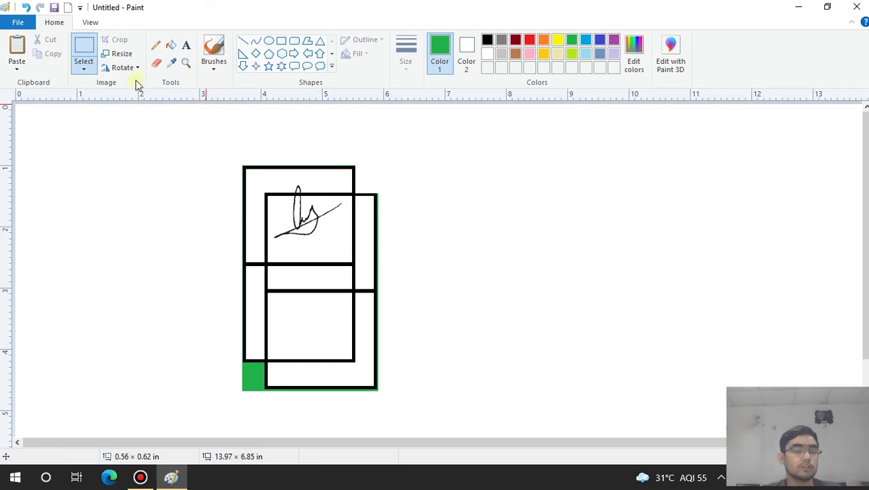
pyautogui.click(84, 68)
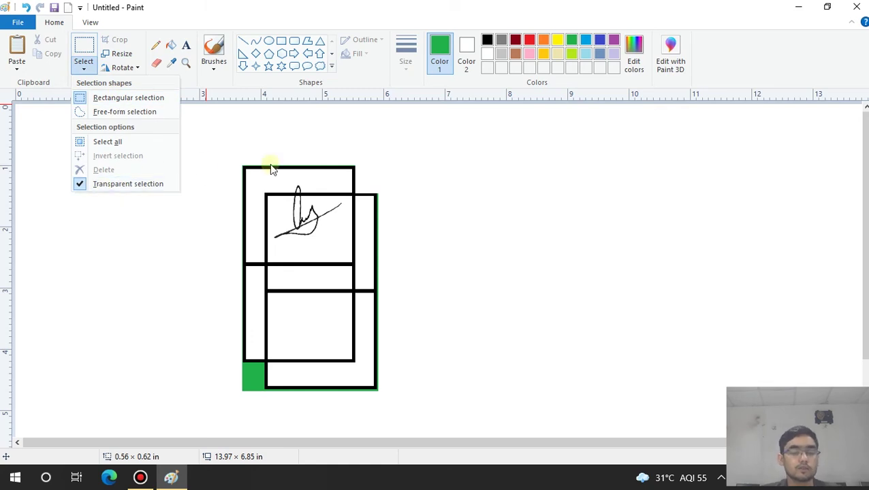
pyautogui.click(444, 175)
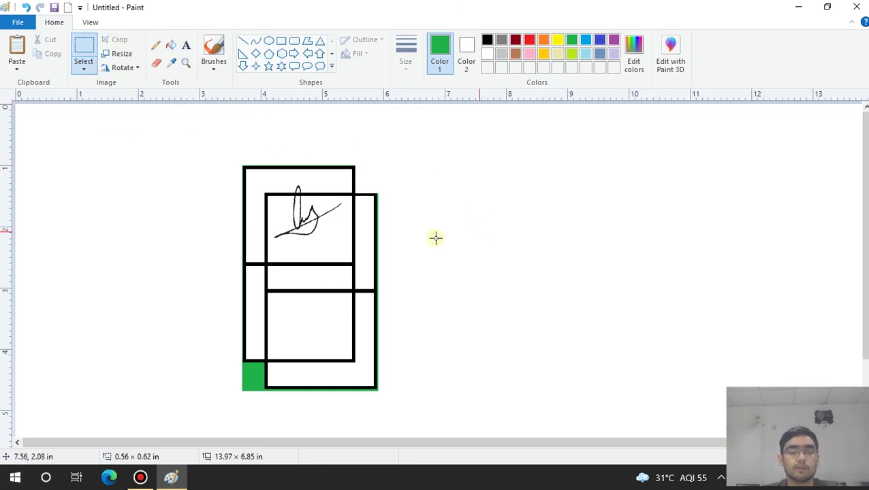
# View the drawing in full screen twice, returning to the normal editing view each time.
pyautogui.click(93, 24)
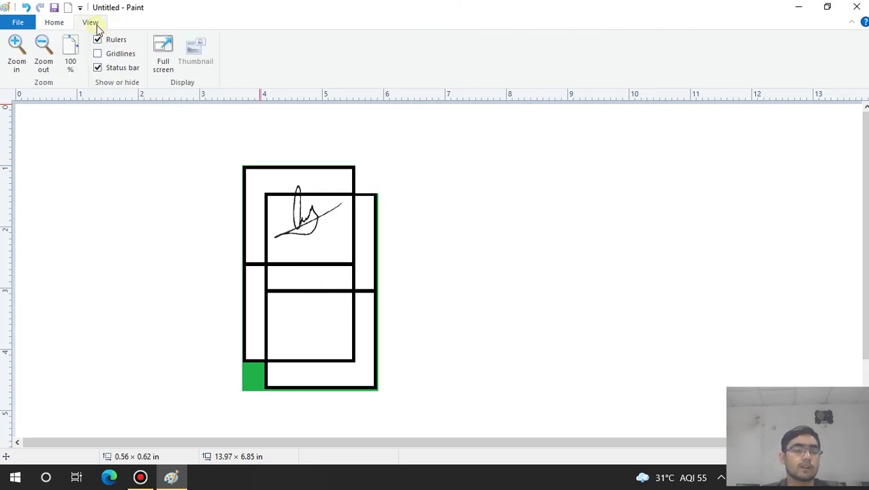
pyautogui.click(162, 68)
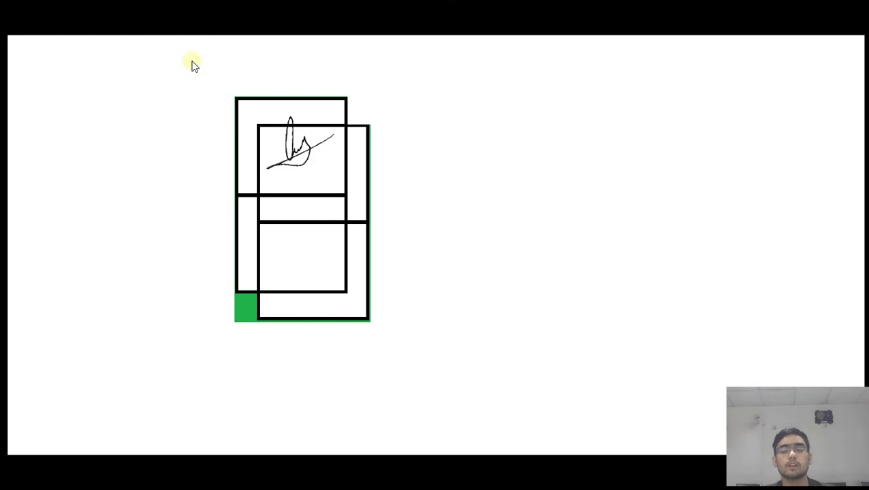
pyautogui.click(193, 65)
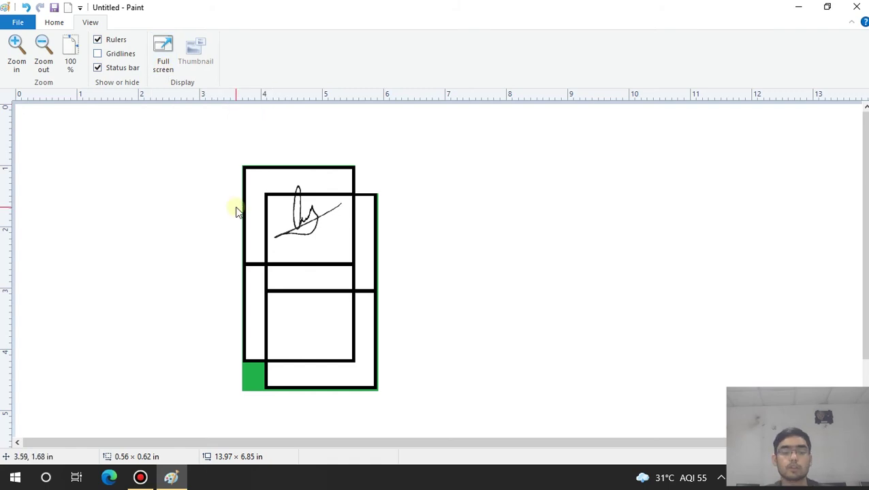
pyautogui.press('F11')
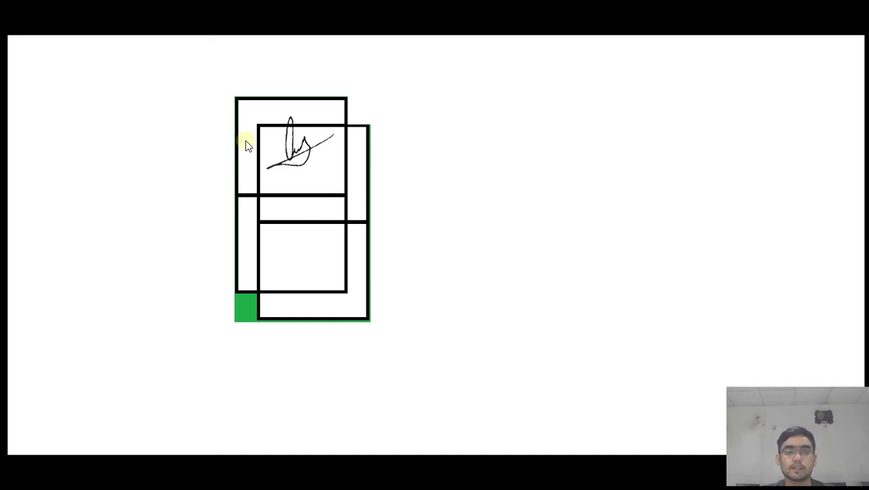
pyautogui.press('Escape')
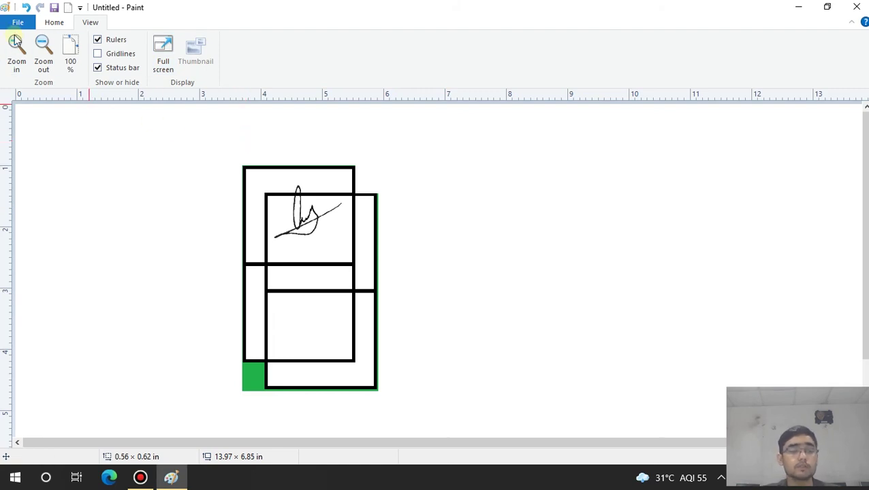
# Try cropping the picture to a selection about 3.14 × 4.40 in around the rectangles, and undo the crop.
pyautogui.click(54, 22)
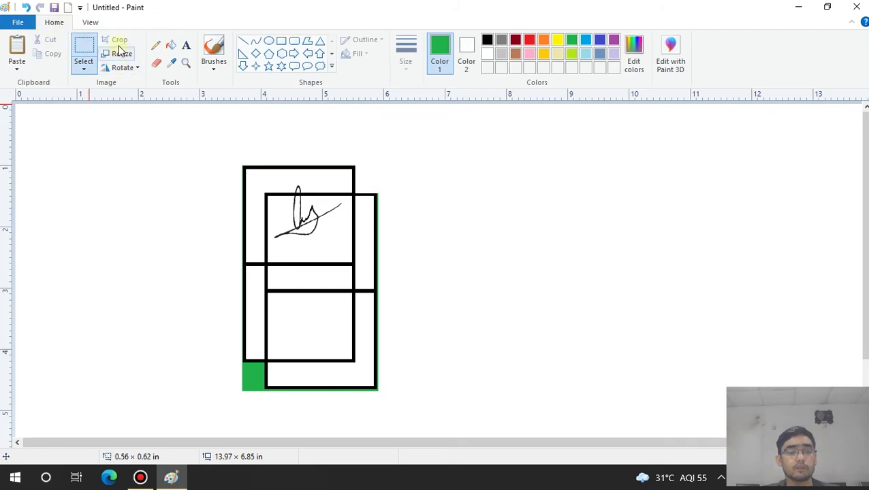
pyautogui.moveTo(216, 141); pyautogui.dragTo(409, 411)
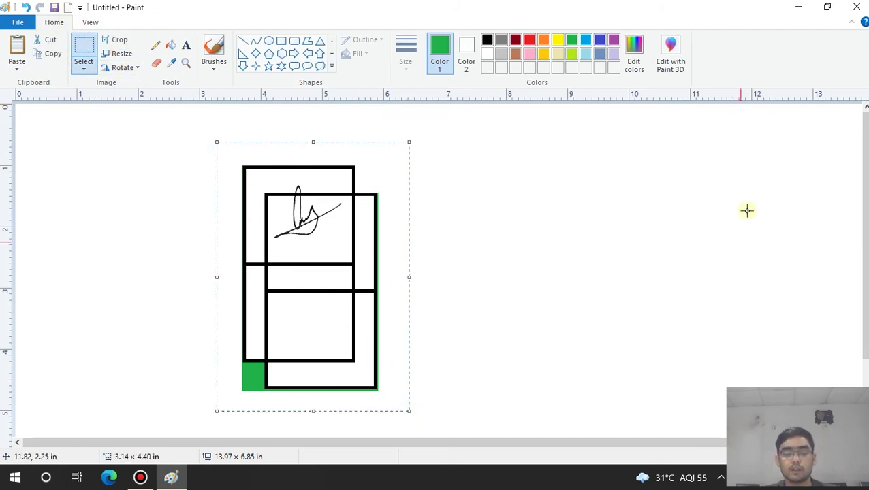
pyautogui.click(113, 41)
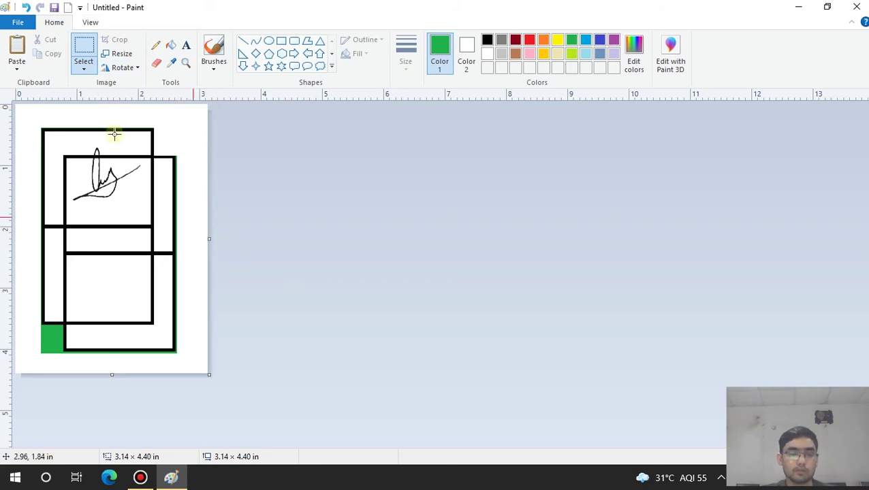
pyautogui.click(26, 7)
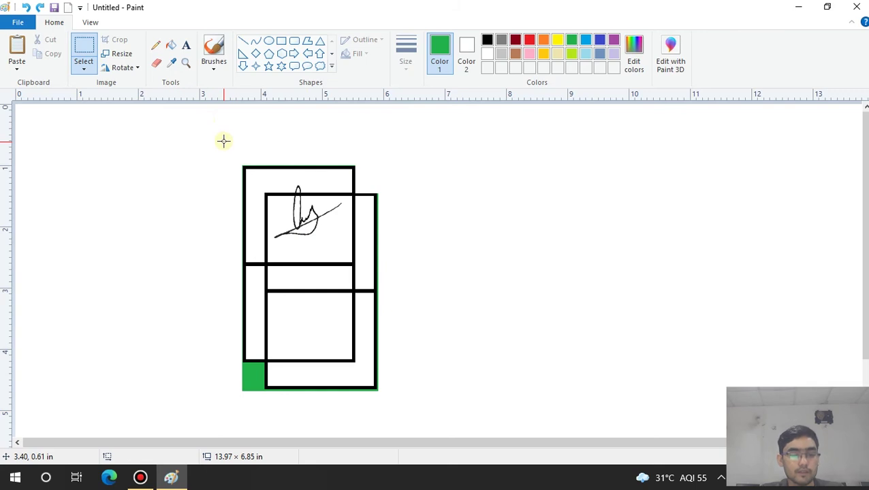
# Select the rectangles with an area about 3.01 × 4.57 in and resize it to 300 × 200 pixels without maintaining the aspect ratio.
pyautogui.moveTo(218, 138)
pyautogui.mouseDown()
pyautogui.moveTo(345, 351)
pyautogui.moveTo(396, 395)
pyautogui.moveTo(402, 417)
pyautogui.mouseUp()
pyautogui.click(118, 54)
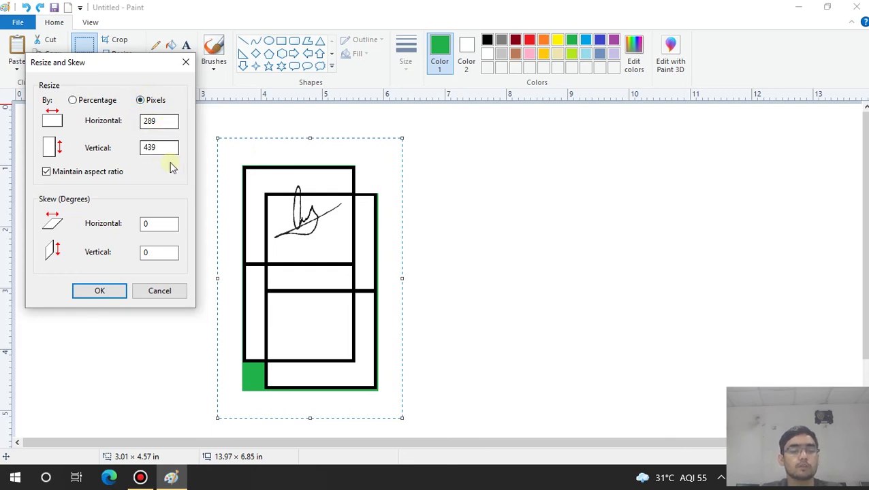
pyautogui.press('Tab')
pyautogui.click(160, 121)
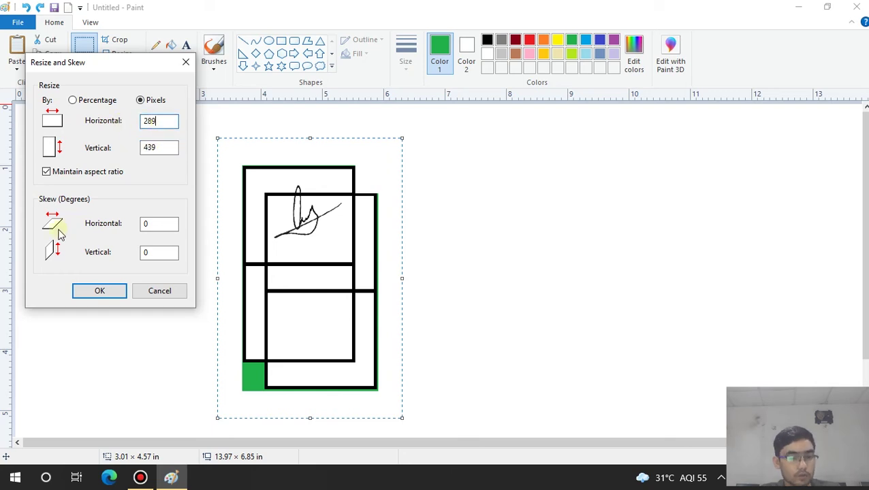
pyautogui.click(47, 172)
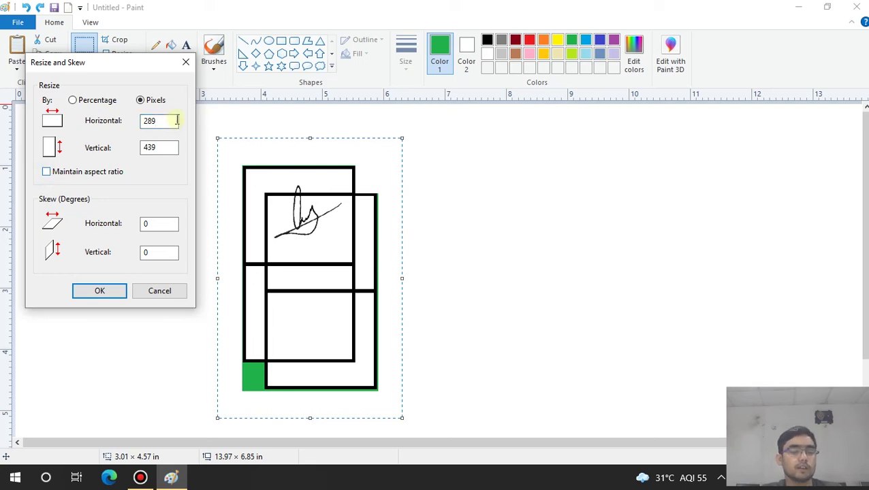
pyautogui.moveTo(164, 122); pyautogui.dragTo(135, 119)
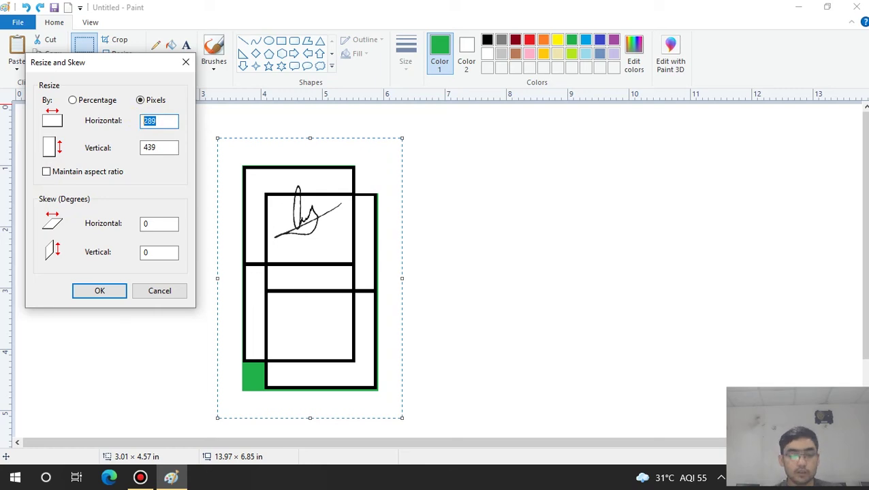
pyautogui.moveTo(168, 147); pyautogui.dragTo(119, 148)
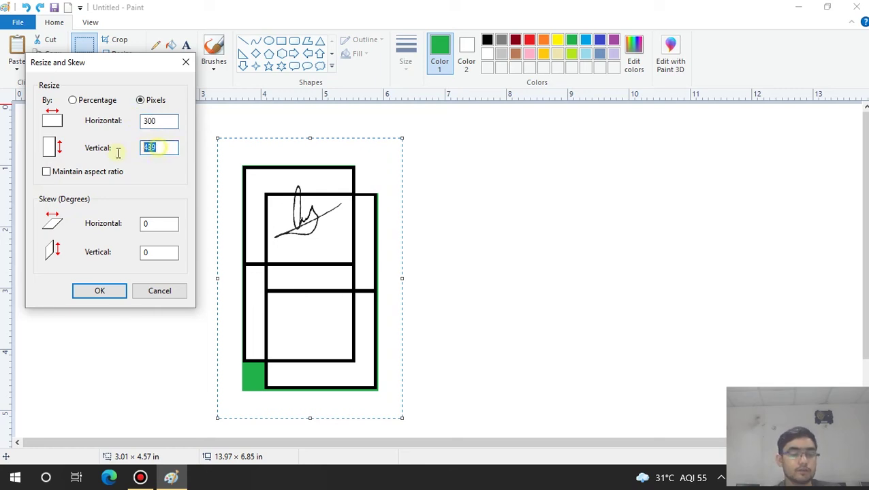
pyautogui.write('200')
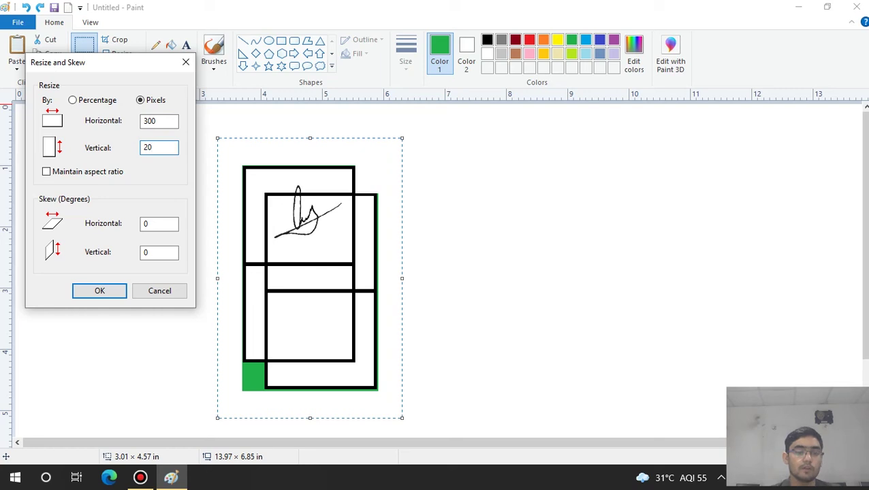
pyautogui.click(99, 292)
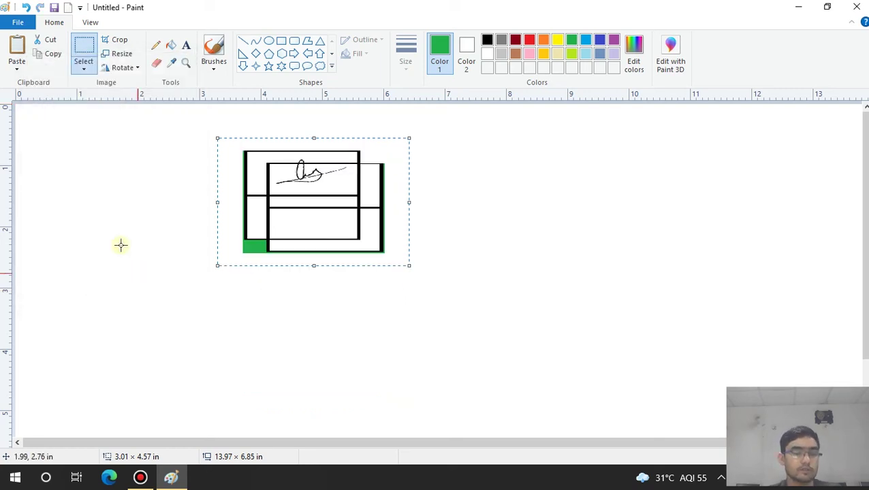
# Skew the selected drawing horizontally by 6 degrees, with sizing in pixels and the aspect ratio unlocked.
pyautogui.click(122, 54)
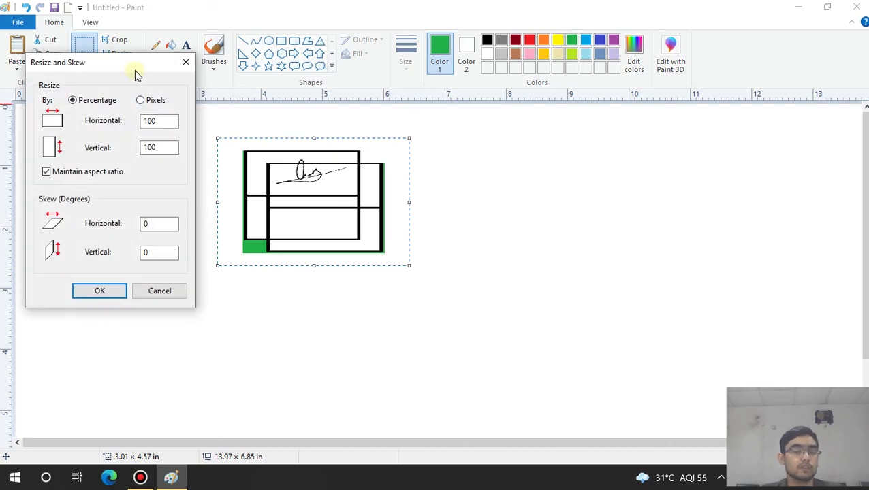
pyautogui.click(139, 100)
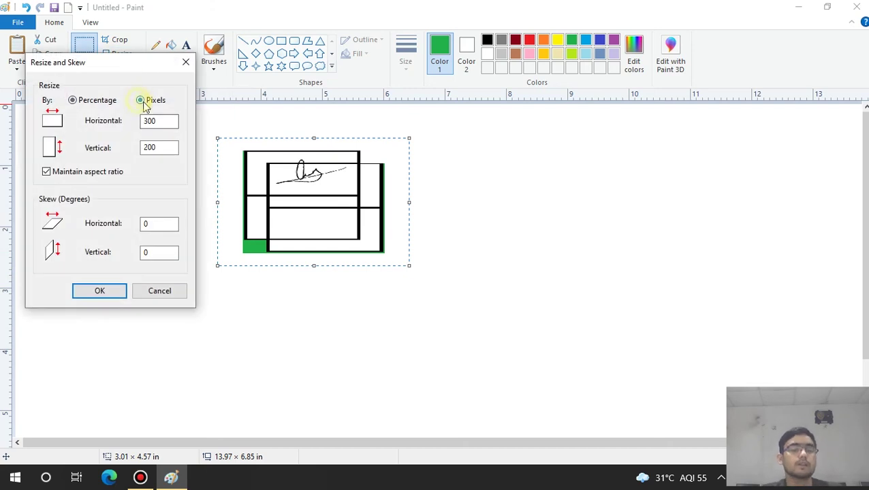
pyautogui.click(74, 176)
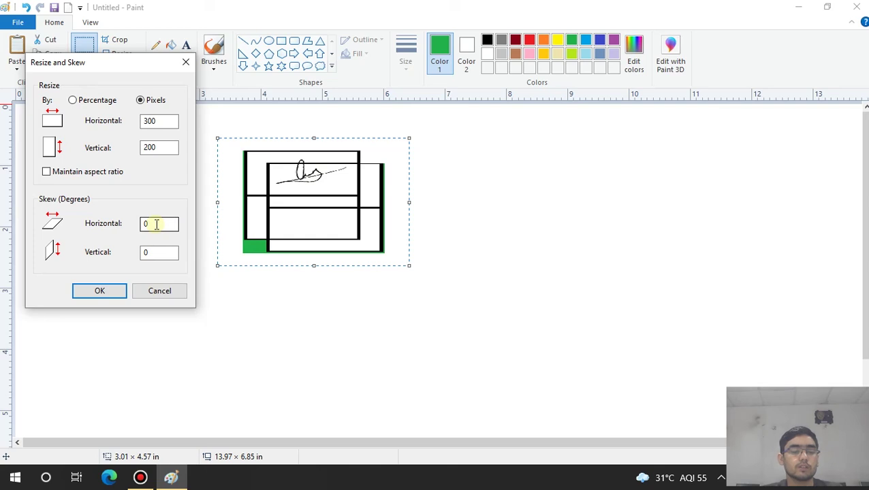
pyautogui.moveTo(156, 224); pyautogui.dragTo(88, 228)
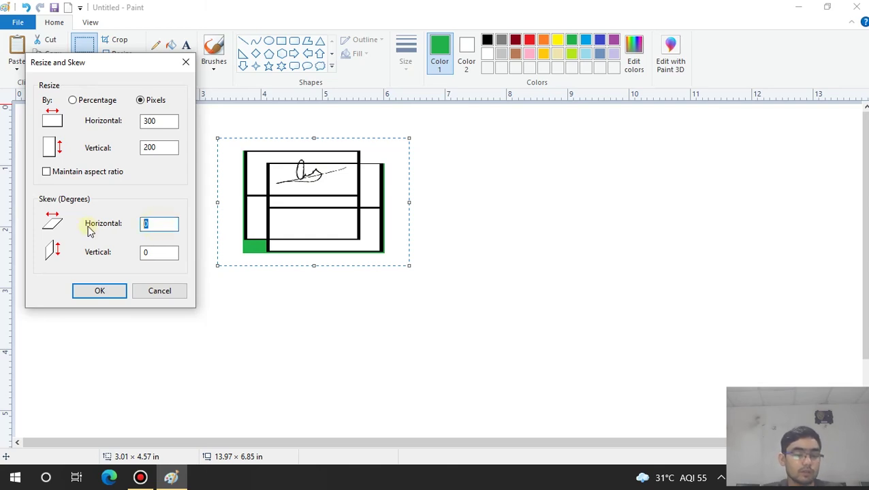
pyautogui.write('6')
pyautogui.click(100, 291)
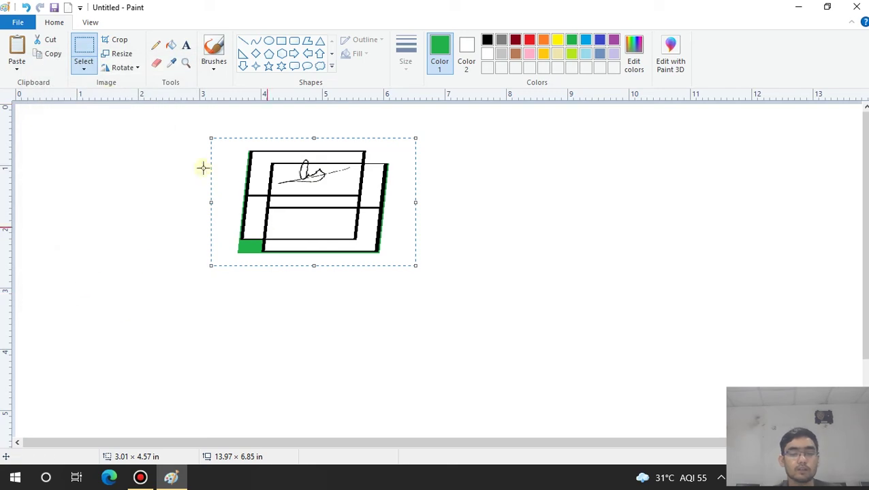
# Skew the selected drawing vertically as well, and deselect it.
pyautogui.click(120, 54)
pyautogui.moveTo(163, 252); pyautogui.dragTo(107, 255)
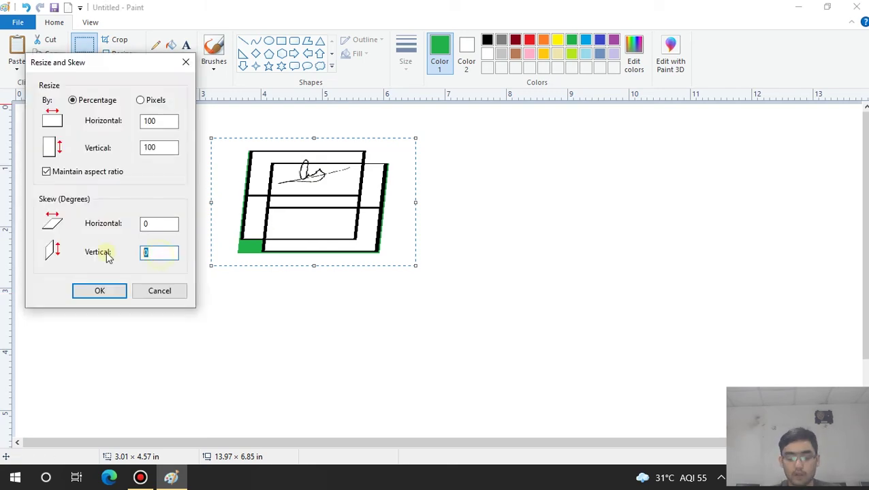
pyautogui.click(109, 291)
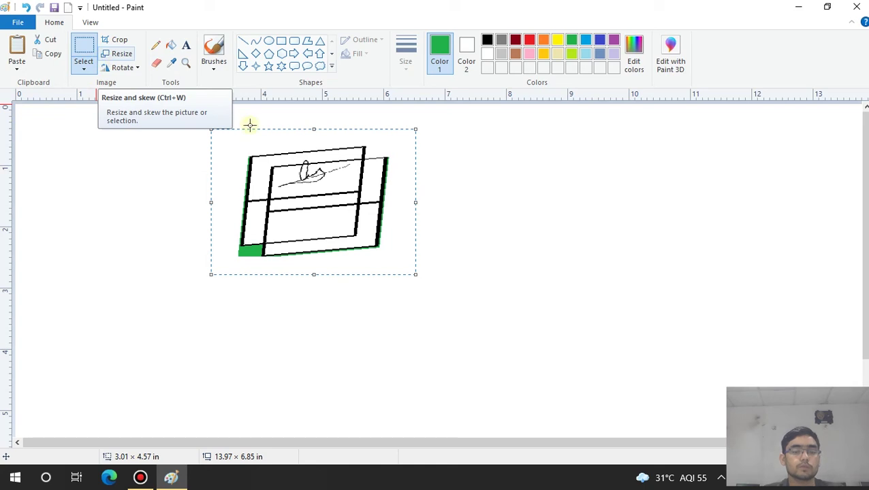
pyautogui.click(122, 54)
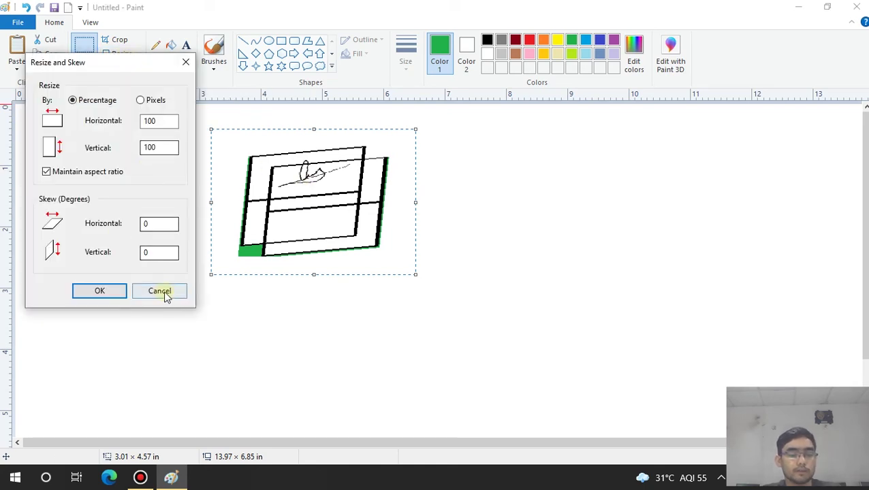
pyautogui.click(164, 293)
pyautogui.click(504, 223)
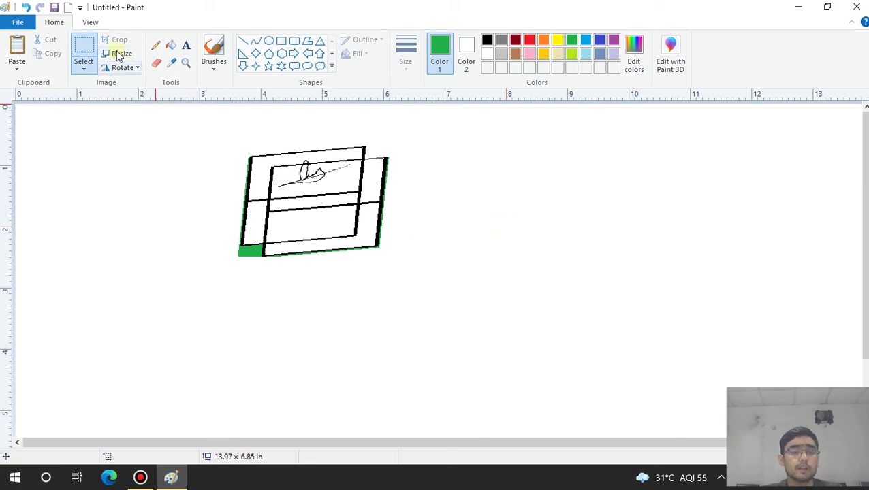
# Enclose the skewed drawing in a rectangular selection about 3.15 × 2.50 in and delete it.
pyautogui.click(83, 46)
pyautogui.moveTo(215, 123)
pyautogui.mouseDown()
pyautogui.moveTo(377, 284)
pyautogui.moveTo(406, 274)
pyautogui.mouseUp()
pyautogui.press('Delete')
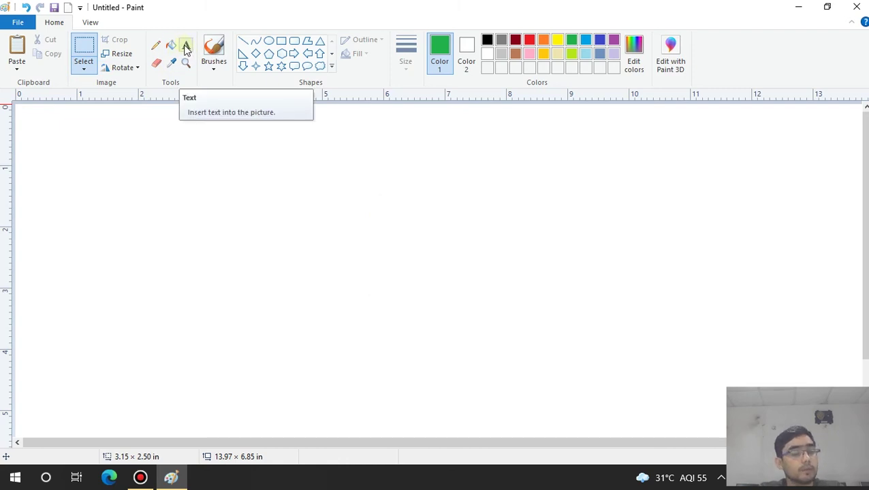
# Create a text box about 5.90 × 3.49 in on the empty canvas, with the text color orange and font size 200.
pyautogui.click(186, 45)
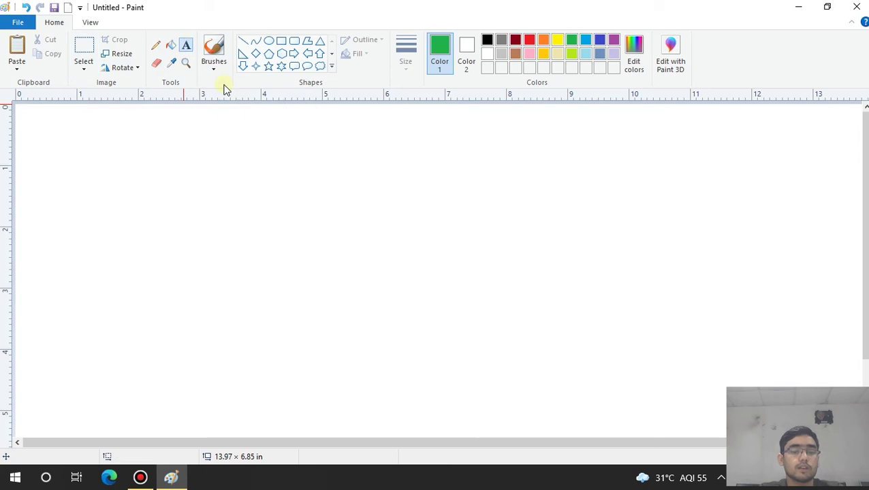
pyautogui.click(190, 186)
pyautogui.moveTo(222, 214); pyautogui.dragTo(376, 304)
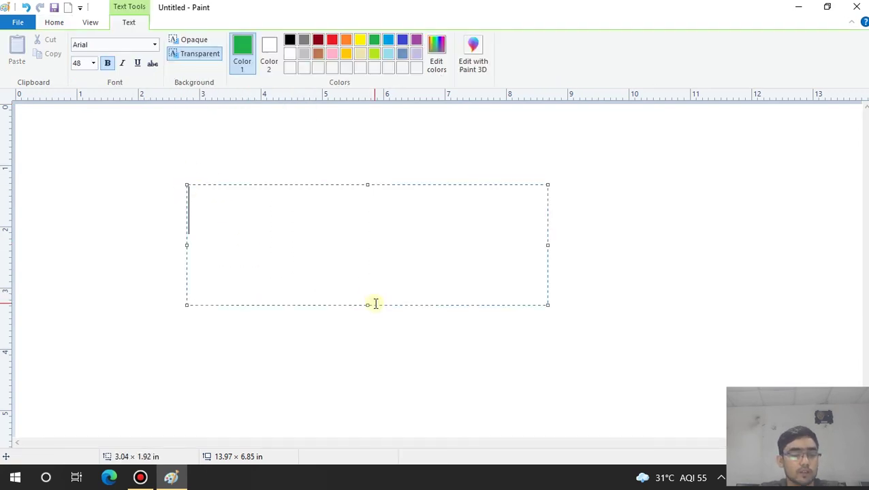
pyautogui.click(346, 42)
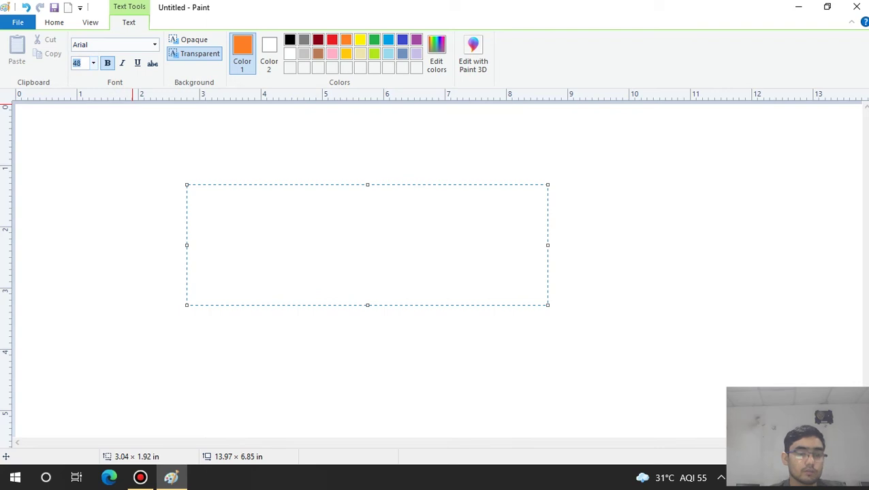
pyautogui.write('200')
pyautogui.click(283, 251)
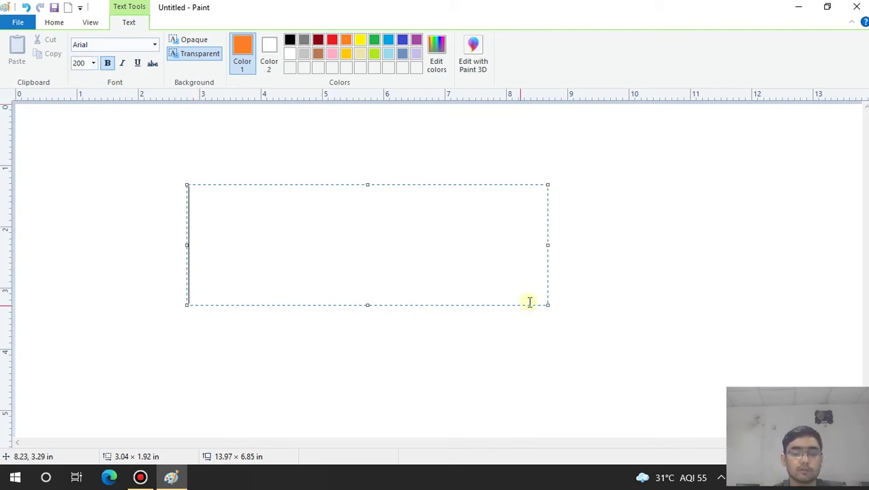
pyautogui.moveTo(547, 305); pyautogui.dragTo(543, 393)
# Enter the letter "g" in the Haettenschweiler font and place its text box slightly higher on the canvas.
pyautogui.click(126, 47)
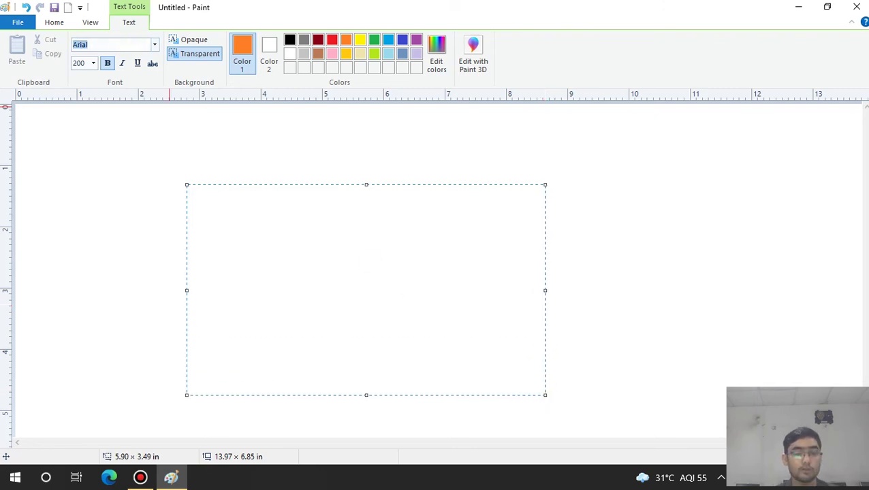
pyautogui.write('Haettenschweiler')
pyautogui.press('Return')
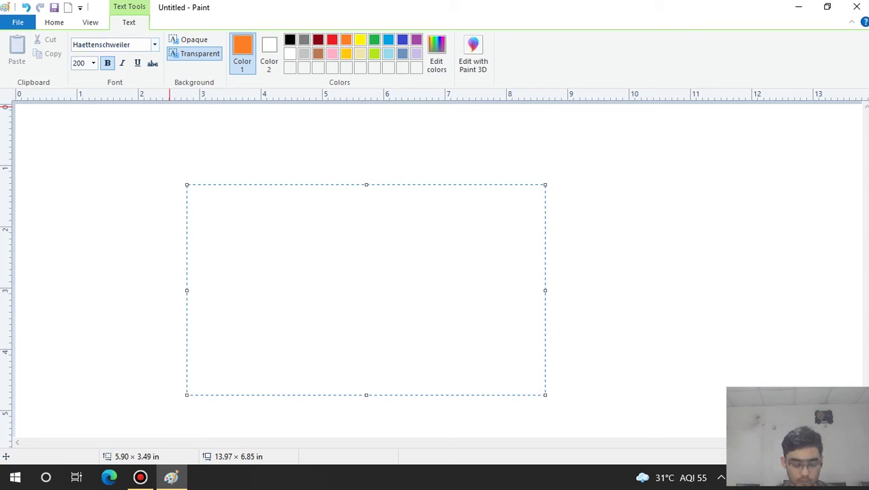
pyautogui.write('g')
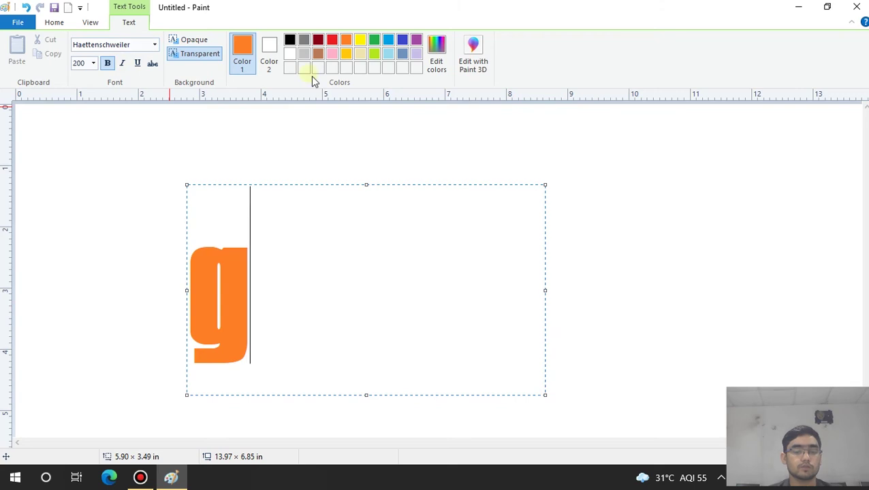
pyautogui.moveTo(411, 186); pyautogui.dragTo(413, 138)
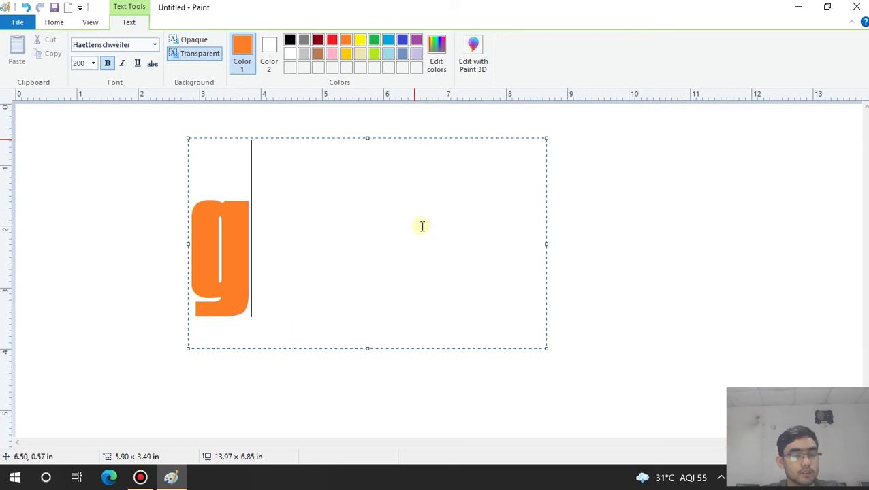
pyautogui.click(621, 232)
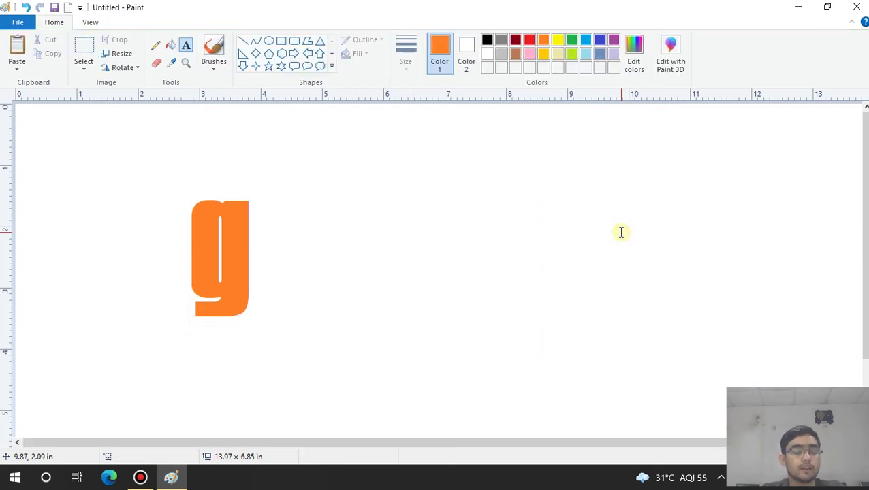
# Duplicate the orange letter using a rectangular selection about 1.98 × 2.94 in, and place the copy directly right of the original.
pyautogui.click(87, 51)
pyautogui.moveTo(156, 161); pyautogui.dragTo(278, 340)
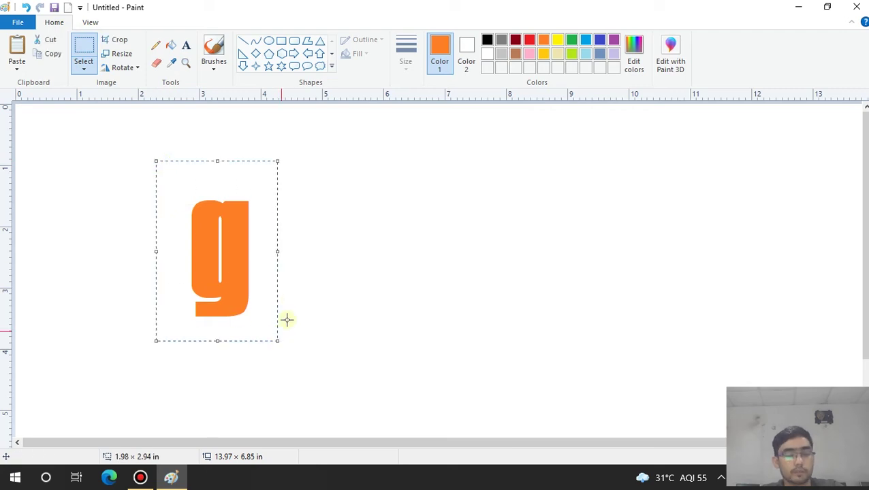
pyautogui.click(53, 54)
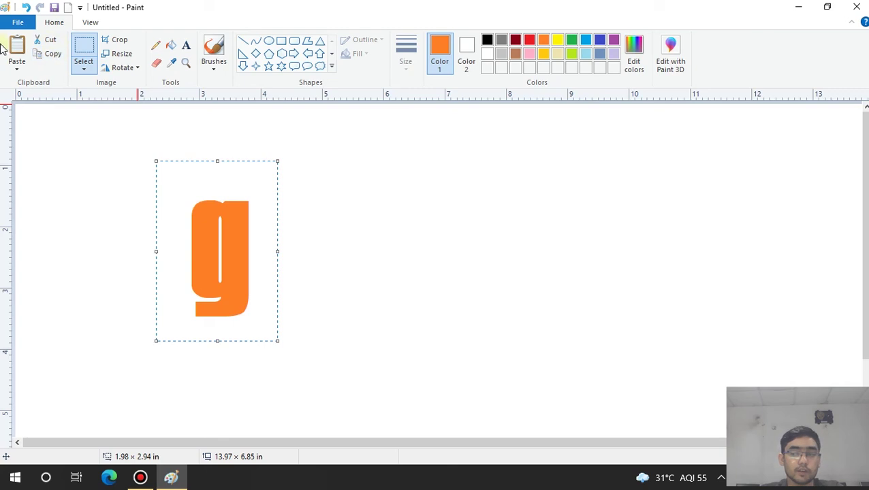
pyautogui.click(16, 55)
pyautogui.moveTo(72, 188); pyautogui.dragTo(279, 245)
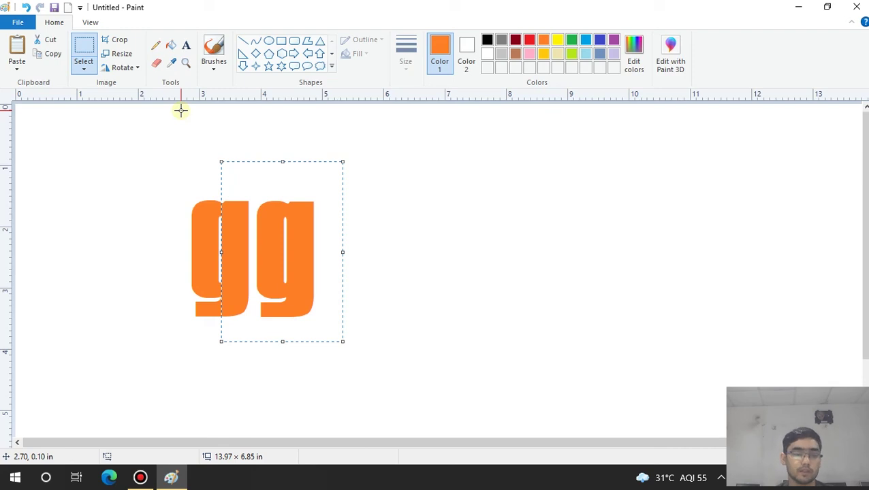
# Flip the copied letter horizontally, nudge it level with the original so the two stand back to back, and deselect it.
pyautogui.click(130, 67)
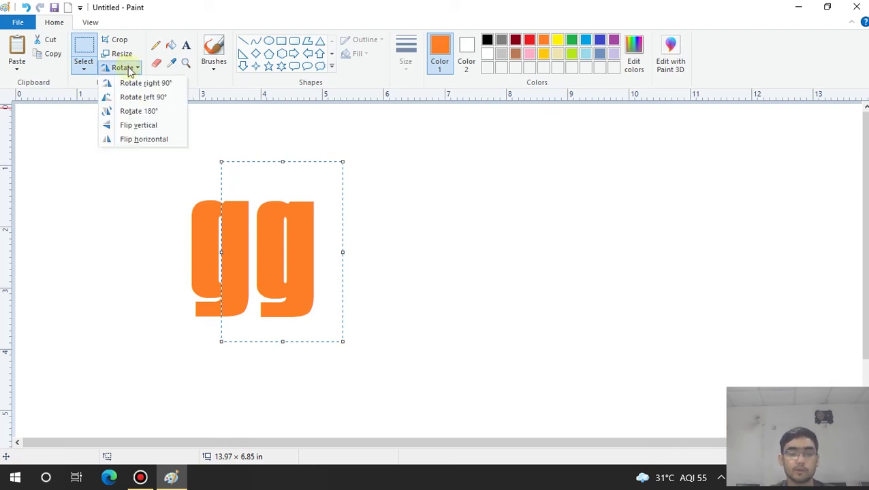
pyautogui.click(167, 139)
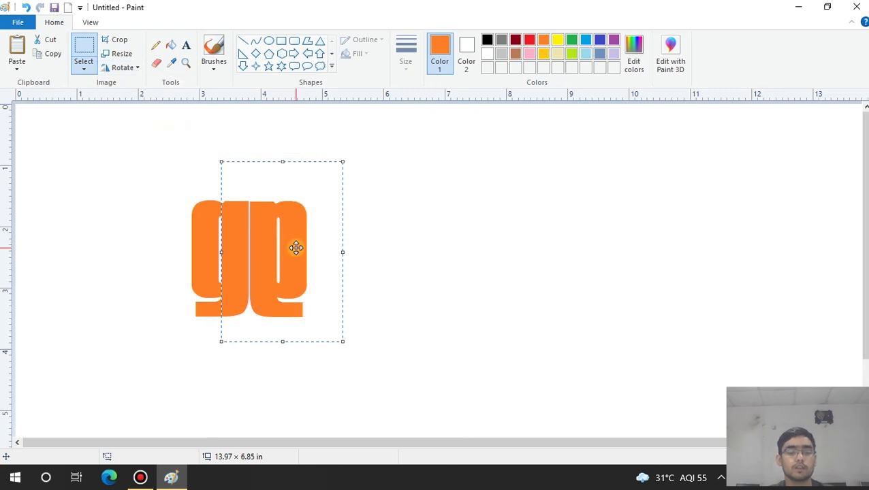
pyautogui.press('Right')
pyautogui.press('Right')
pyautogui.press('Right')
pyautogui.press('Right')
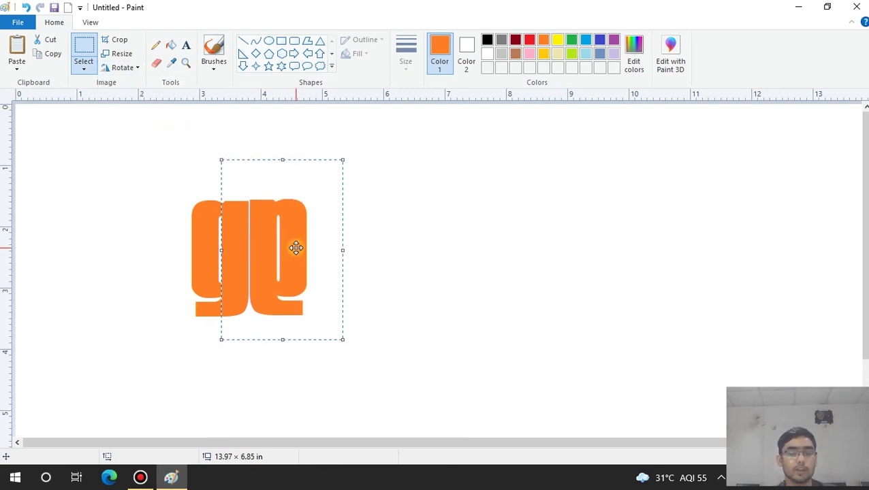
pyautogui.press('Left')
pyautogui.press('Left')
pyautogui.click(420, 240)
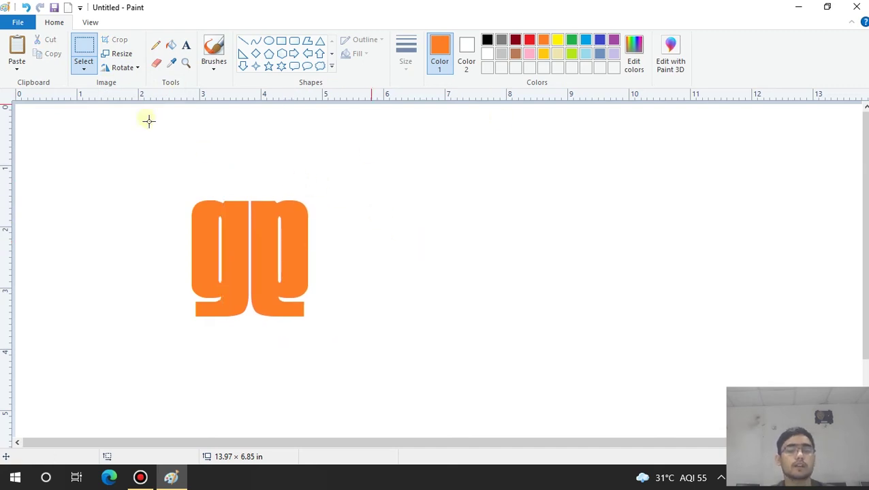
# Draw an orange-outlined circle about 0.7 in wide with a solid white fill, centered on top of the two mirrored letters.
pyautogui.click(270, 42)
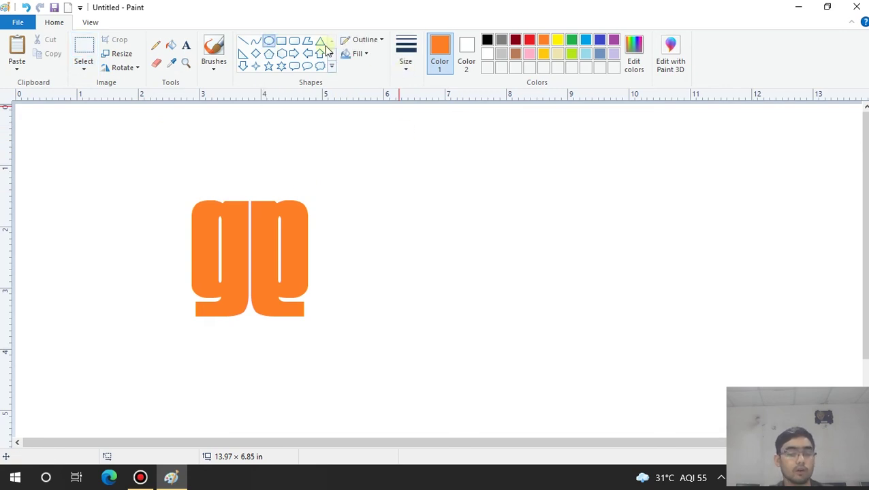
pyautogui.click(359, 54)
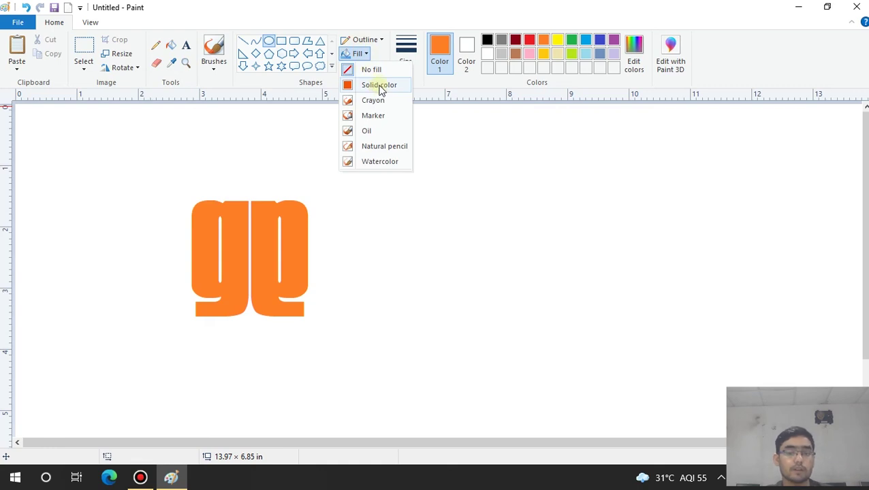
pyautogui.click(373, 87)
pyautogui.moveTo(226, 167); pyautogui.dragTo(273, 211)
pyautogui.moveTo(271, 169); pyautogui.dragTo(252, 192)
pyautogui.click(385, 207)
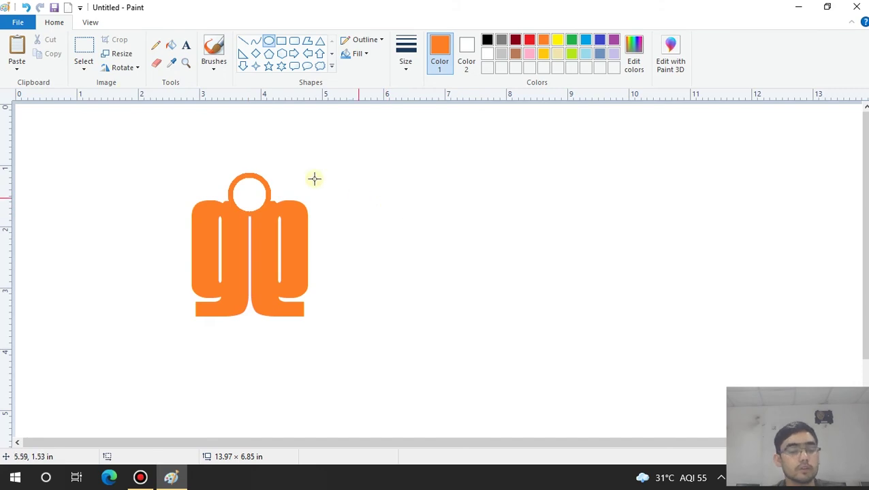
# Select the whole orange figure, relocate it to the upper right area of the canvas, and deselect it.
pyautogui.click(87, 50)
pyautogui.click(167, 160)
pyautogui.moveTo(191, 179); pyautogui.dragTo(330, 343)
pyautogui.moveTo(227, 202); pyautogui.dragTo(714, 162)
pyautogui.click(346, 222)
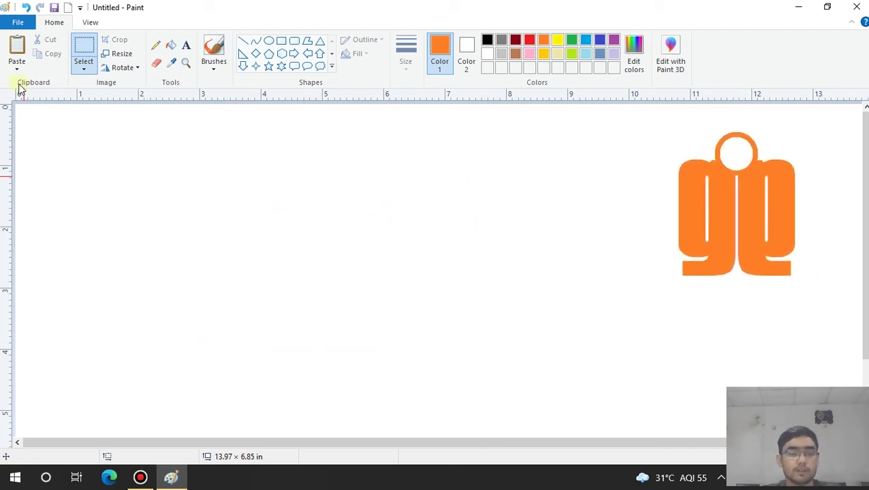
# Paste the picture file "Signature Jpeg Format New" onto the canvas and place it left of center in the empty area.
pyautogui.click(17, 67)
pyautogui.click(46, 99)
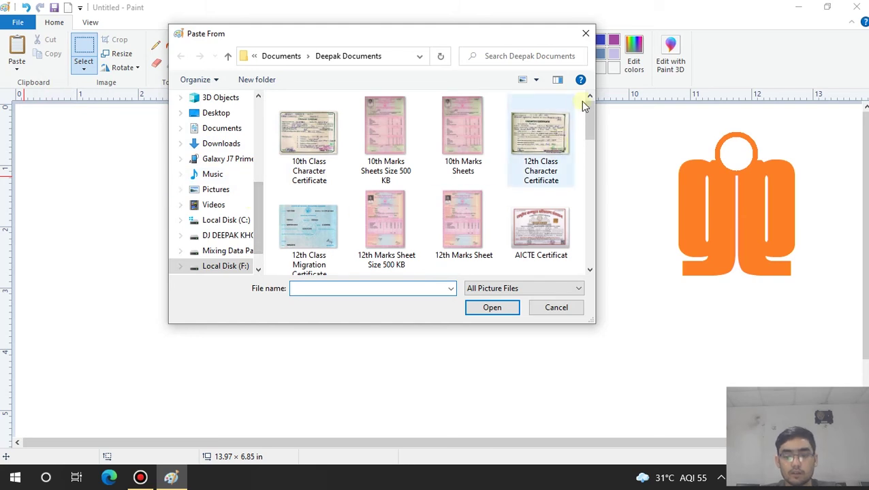
pyautogui.moveTo(590, 117); pyautogui.dragTo(600, 240)
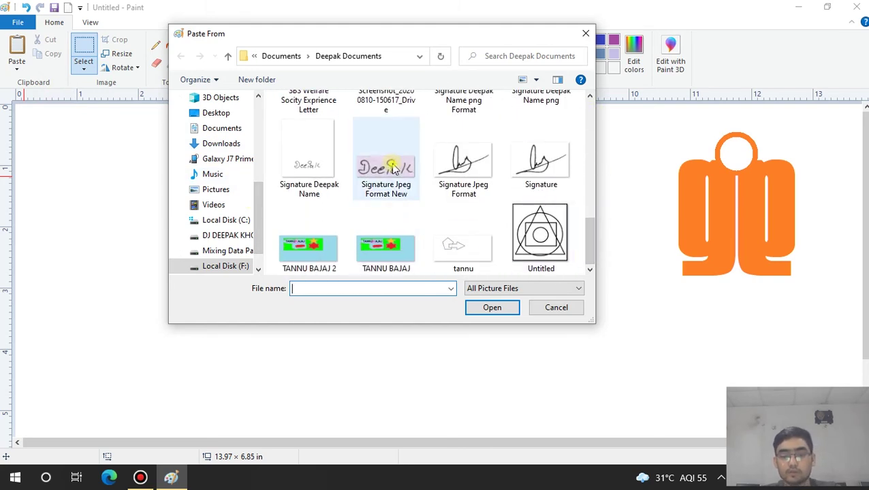
pyautogui.click(381, 184)
pyautogui.click(490, 310)
pyautogui.moveTo(123, 139); pyautogui.dragTo(313, 271)
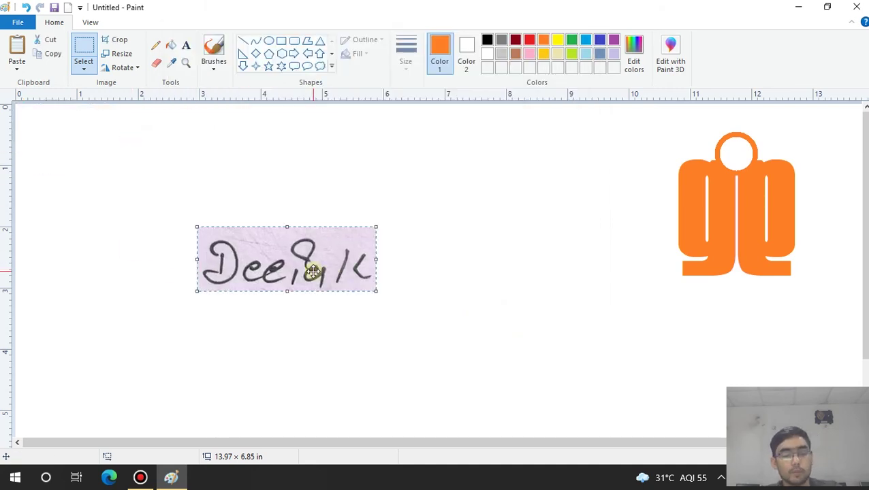
# Rotate the pasted signature right 90°, and rotate it back left 90°.
pyautogui.click(123, 68)
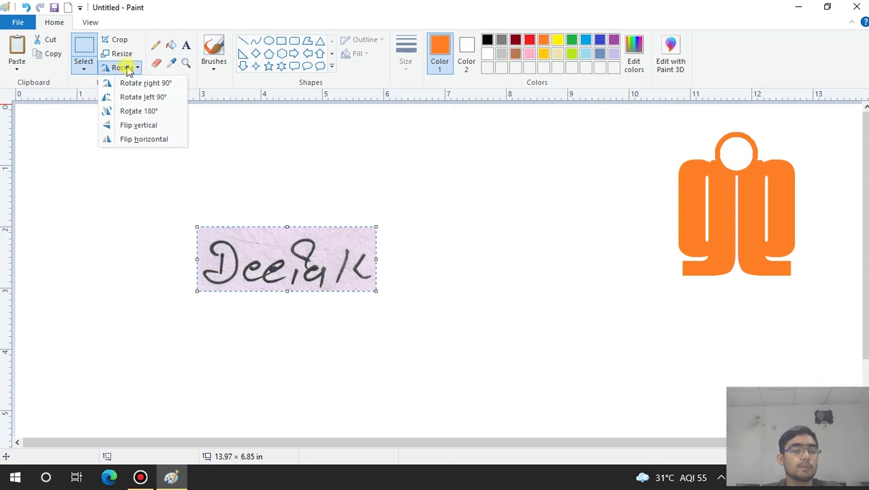
pyautogui.click(145, 83)
pyautogui.click(122, 68)
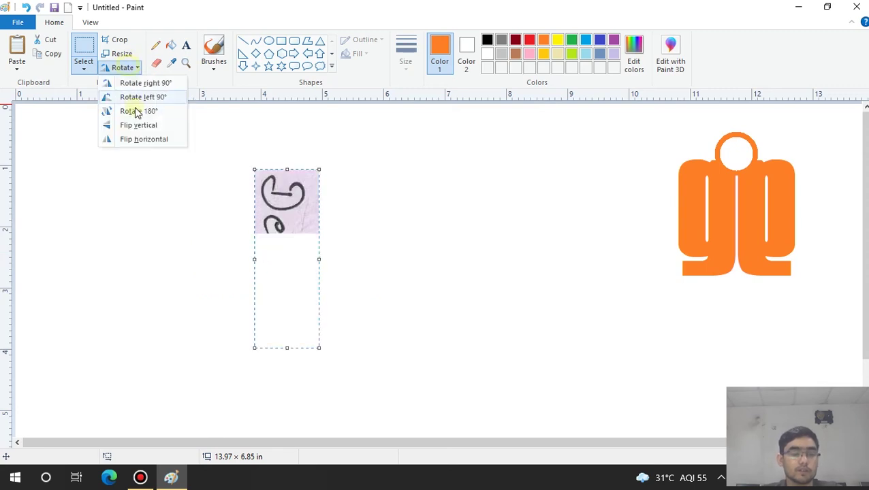
pyautogui.click(135, 98)
# Rotate the signature 180°, flip it horizontally, and flip it vertically.
pyautogui.click(122, 67)
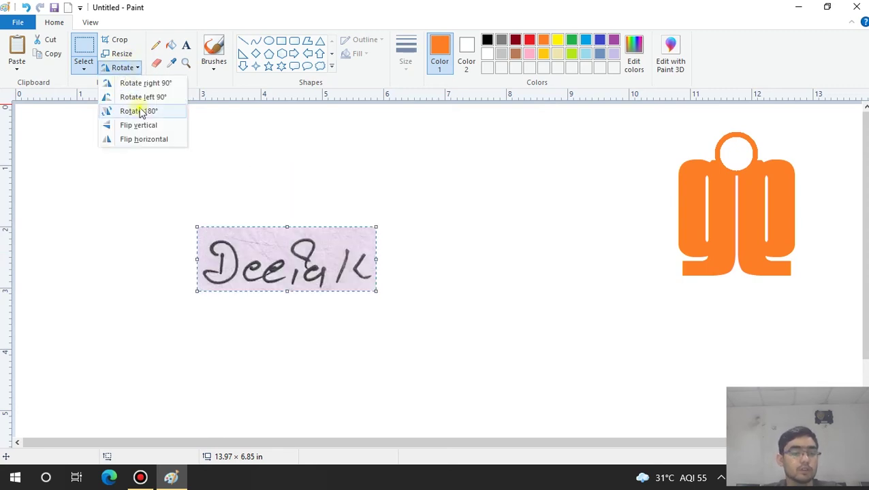
pyautogui.click(140, 111)
pyautogui.click(123, 67)
pyautogui.click(136, 140)
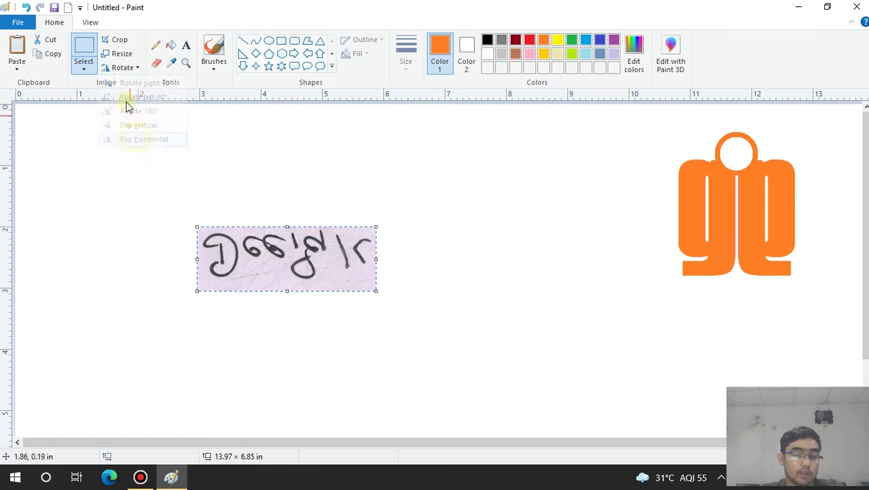
pyautogui.click(121, 68)
pyautogui.click(156, 125)
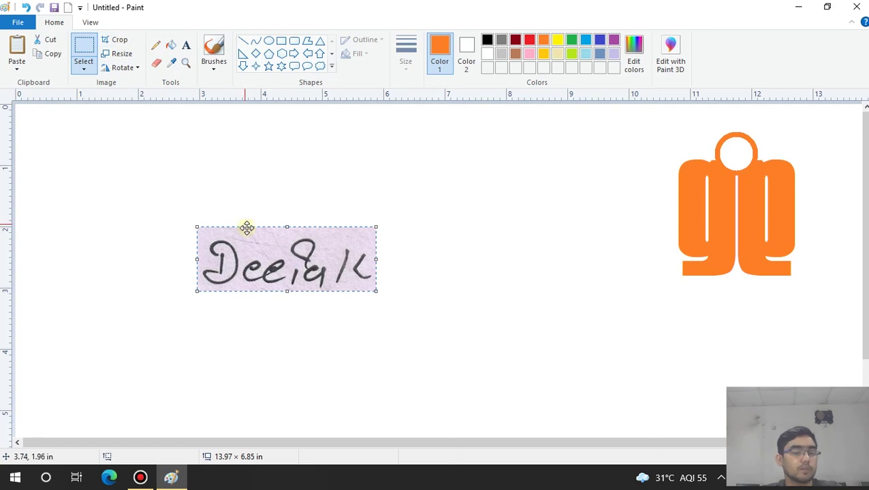
# Place the signature directly below the orange figure and deselect it.
pyautogui.moveTo(256, 252)
pyautogui.mouseDown()
pyautogui.moveTo(705, 328)
pyautogui.moveTo(698, 319)
pyautogui.mouseUp()
pyautogui.click(401, 253)
pyautogui.click(18, 23)
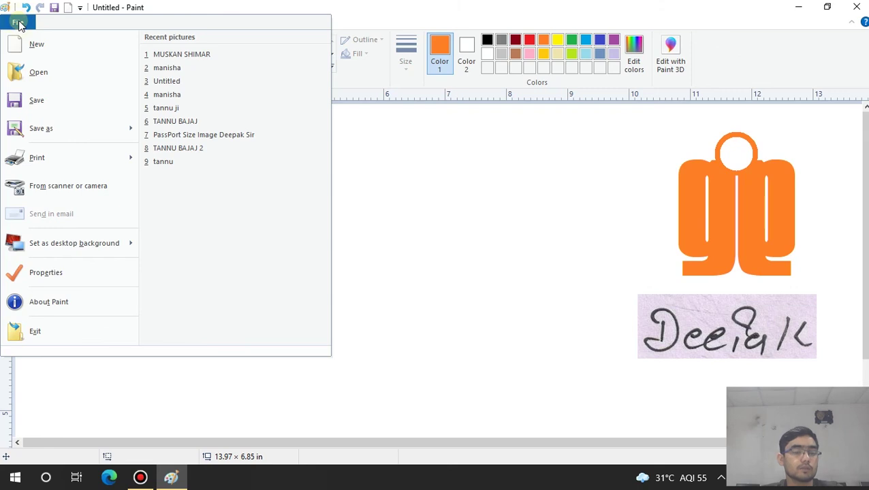
pyautogui.click(535, 223)
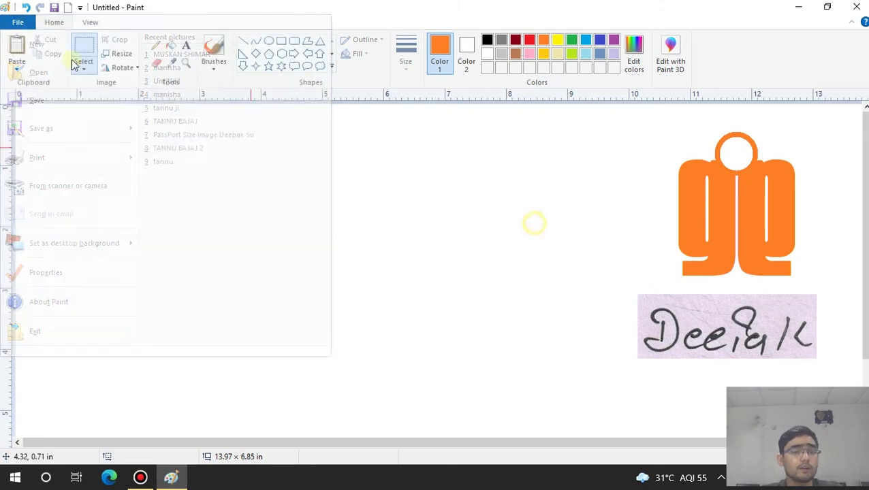
pyautogui.click(20, 24)
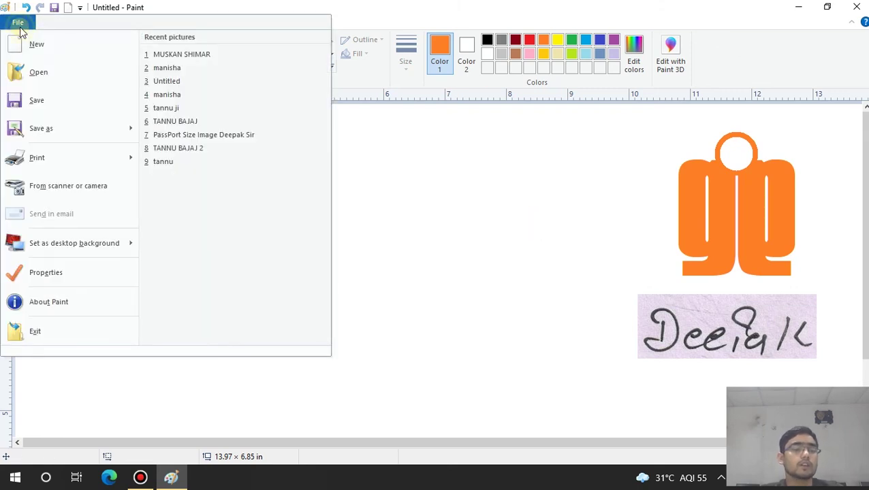
pyautogui.click(407, 133)
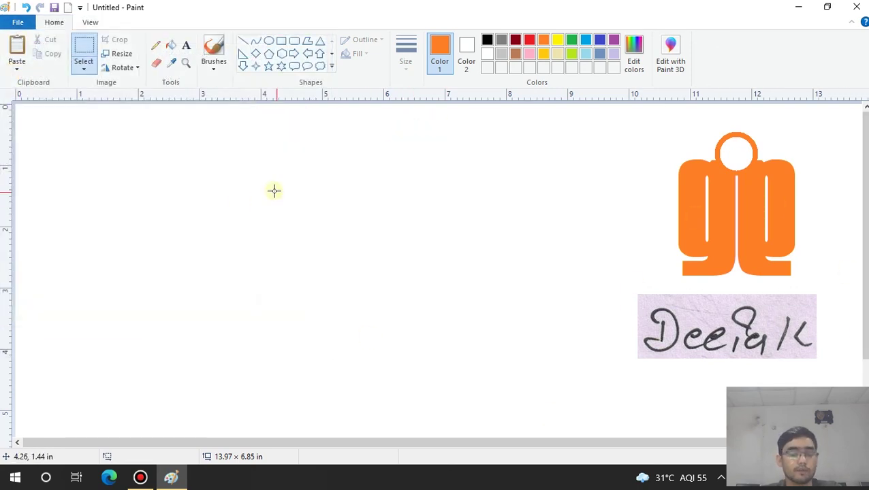
pyautogui.click(20, 23)
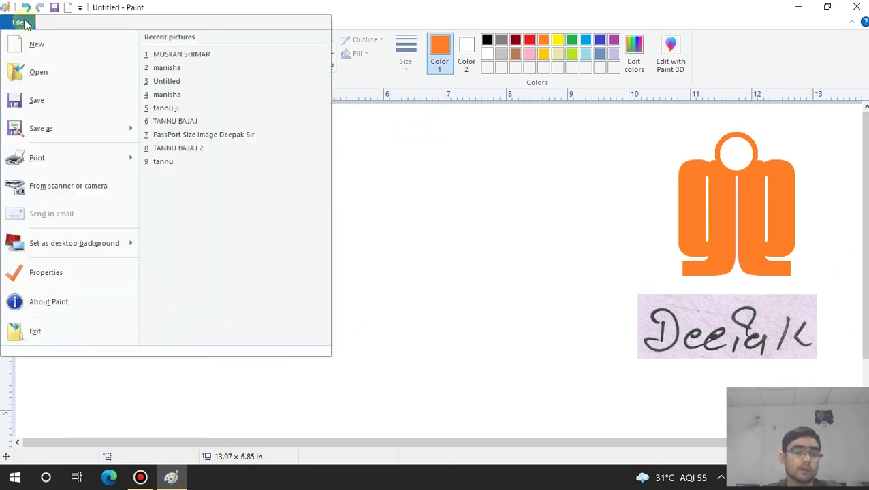
pyautogui.click(41, 49)
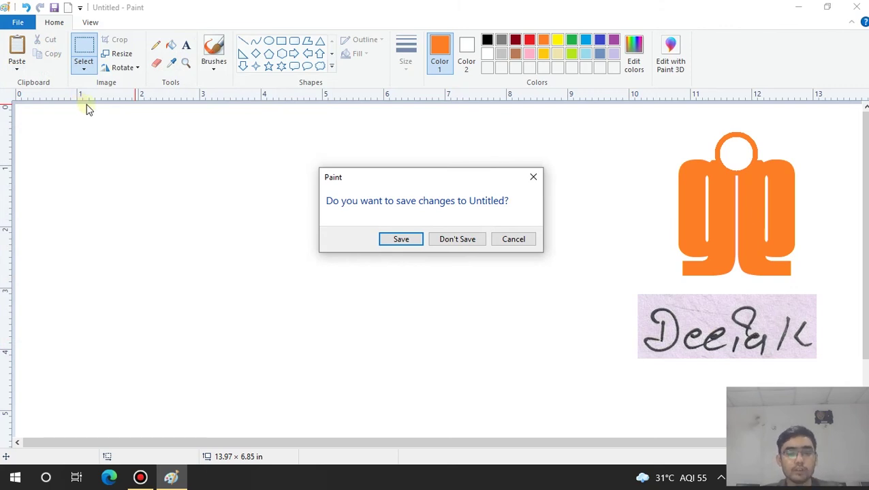
pyautogui.moveTo(383, 180)
pyautogui.mouseDown()
pyautogui.moveTo(255, 157)
pyautogui.moveTo(317, 179)
pyautogui.moveTo(272, 159)
pyautogui.mouseUp()
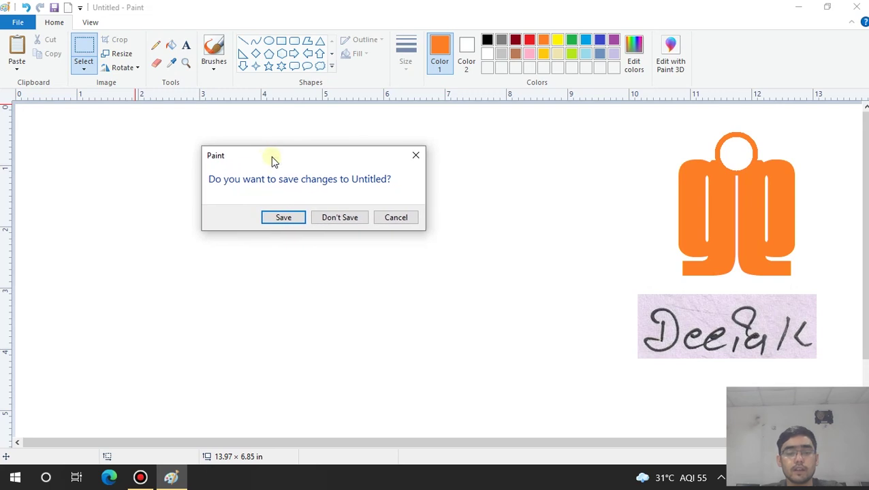
pyautogui.click(394, 217)
# Crop the picture to a rectangular selection about 2.61 × 2.59 in around the orange figure.
pyautogui.click(82, 63)
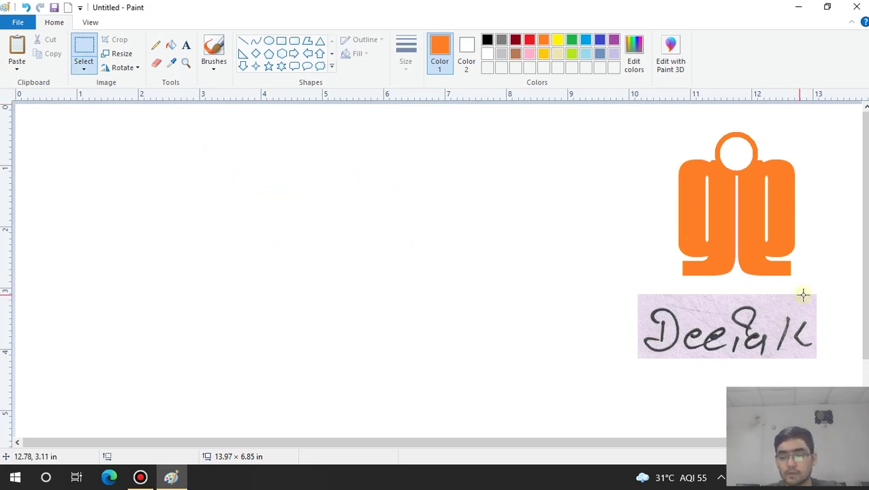
pyautogui.moveTo(821, 280); pyautogui.dragTo(660, 123)
pyautogui.click(114, 40)
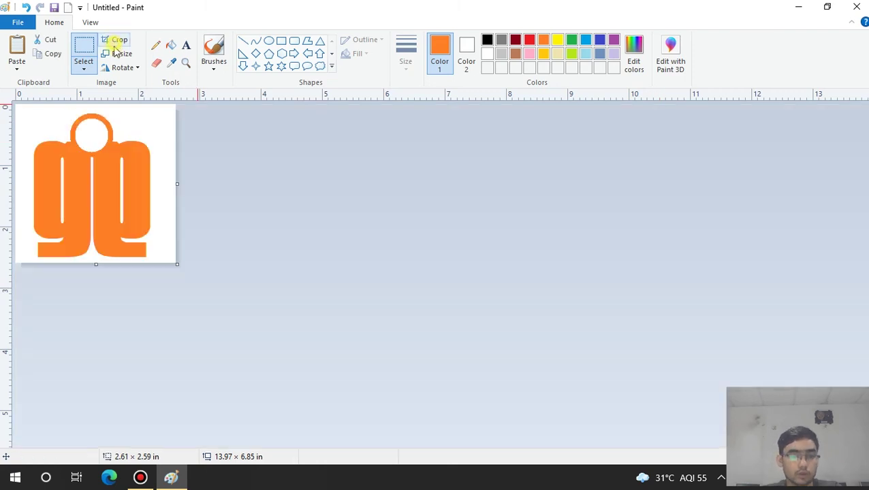
# Start a new blank picture, discarding the changes to the cropped one.
pyautogui.click(18, 22)
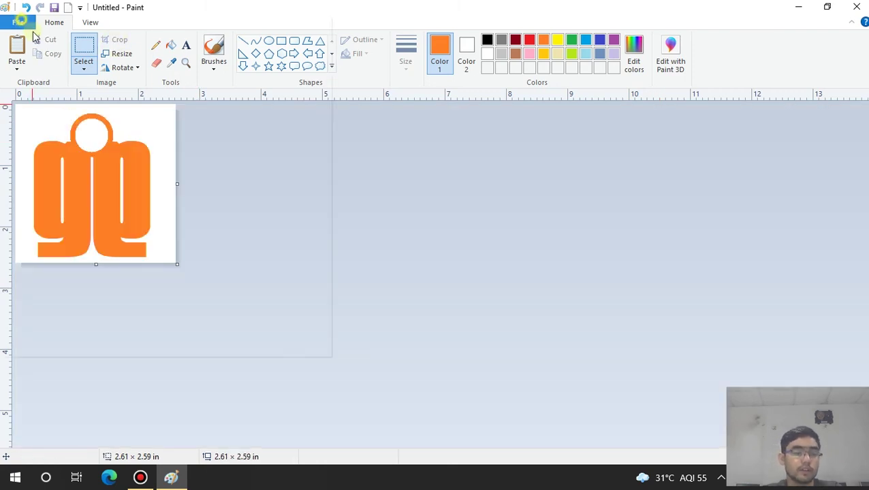
pyautogui.click(44, 54)
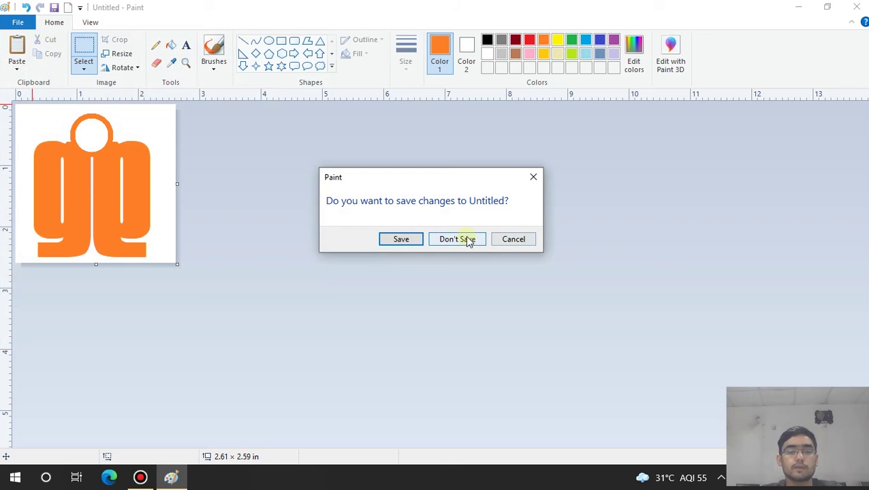
pyautogui.click(469, 242)
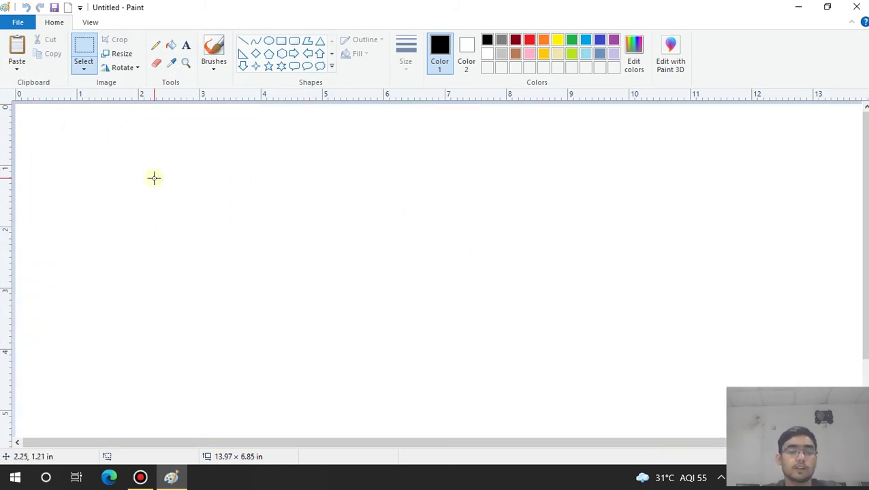
# Open the picture "WhatsApp Image 2021-09-03 at 6.20.56 PM (2)" from the Downloads folder.
pyautogui.click(18, 23)
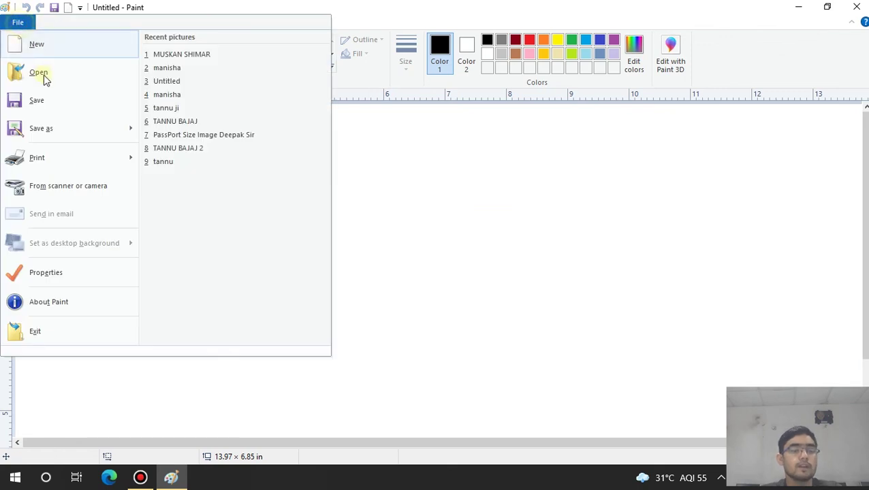
pyautogui.click(501, 180)
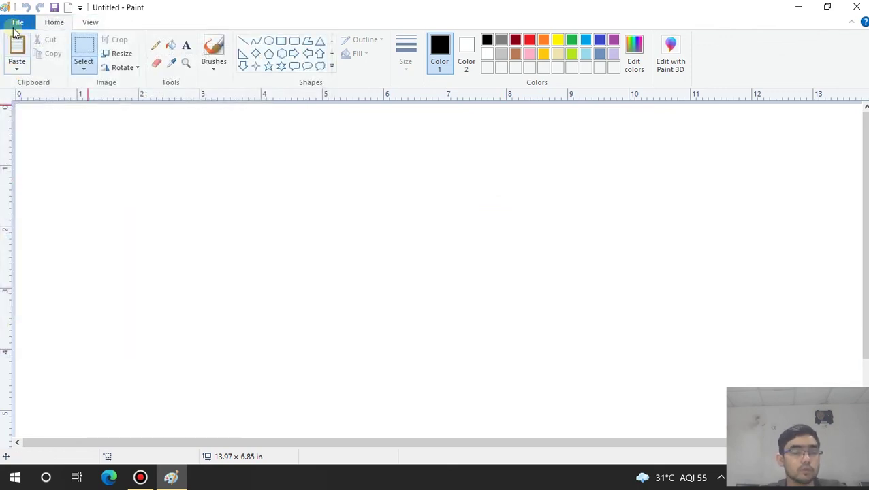
pyautogui.click(30, 25)
pyautogui.click(54, 71)
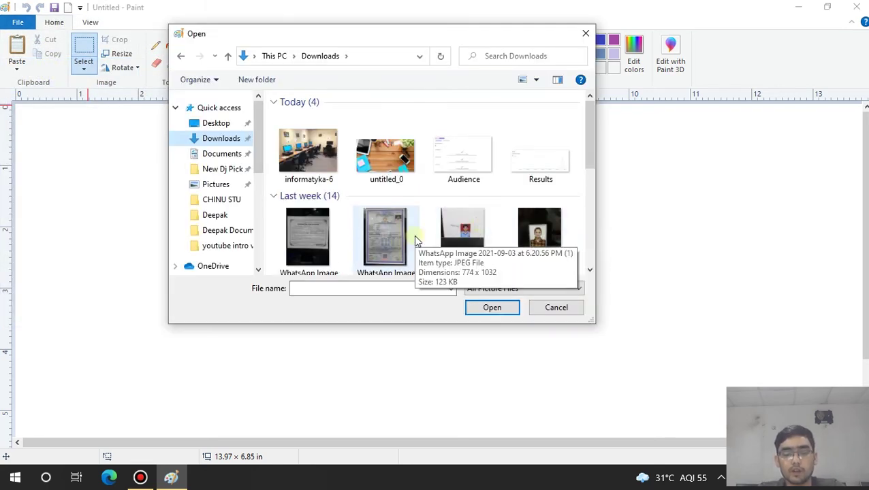
pyautogui.scroll(-2, 413, 235)
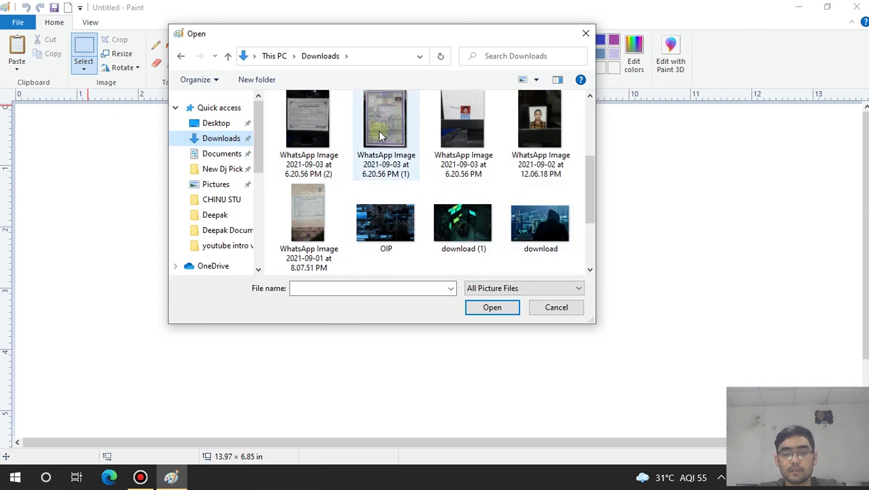
pyautogui.click(322, 109)
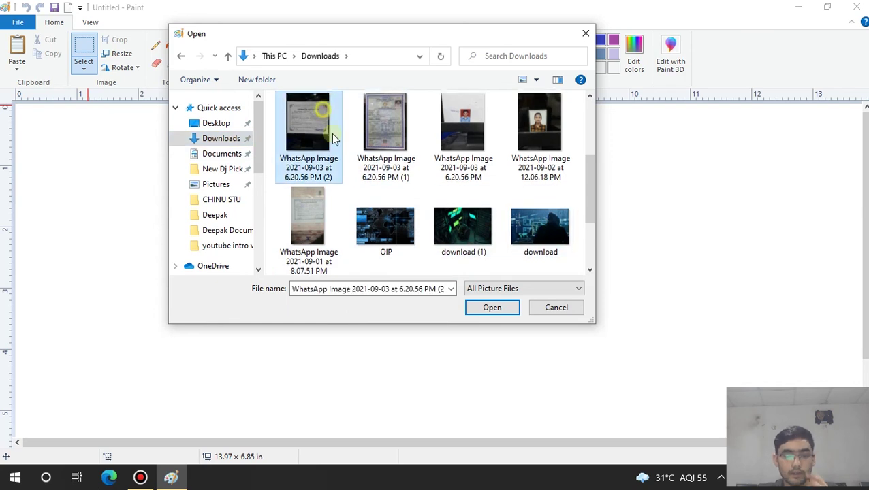
pyautogui.click(491, 308)
# Crop the certificate photo to a rectangular selection about 5.95 × 1.44 in around its heading, down to the "CHARACTER CERTIFICATE" title.
pyautogui.scroll(-5, 327, 258)
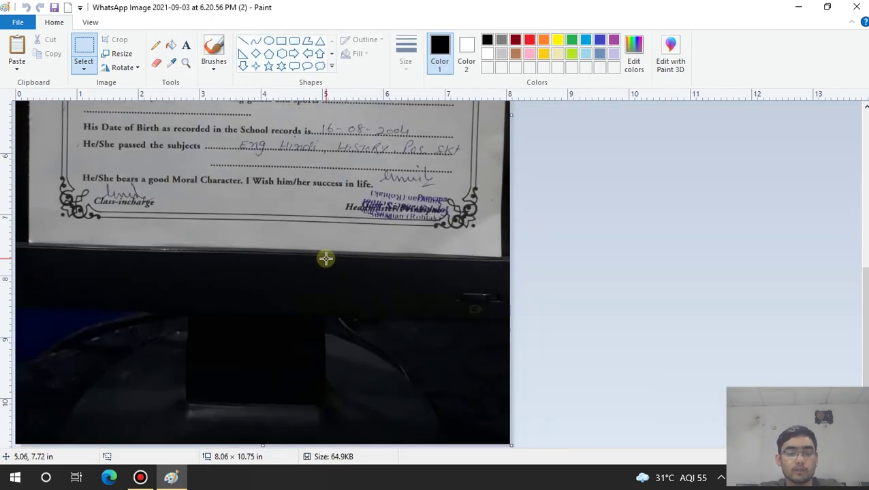
pyautogui.scroll(4, 326, 258)
pyautogui.scroll(-4, 326, 258)
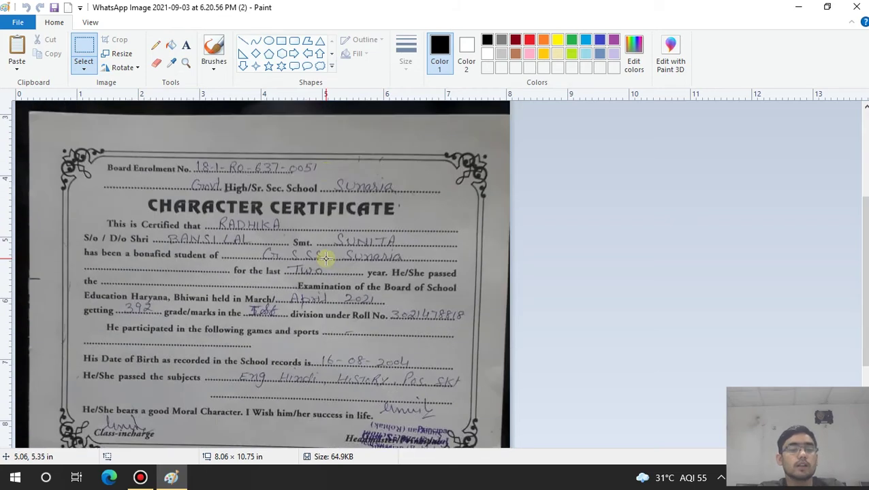
pyautogui.scroll(5, 326, 258)
pyautogui.scroll(-5, 326, 258)
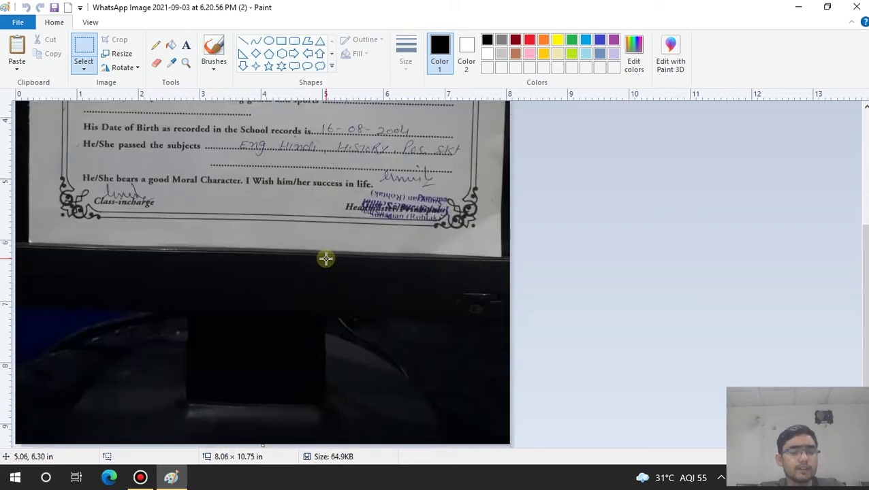
pyautogui.scroll(3, 326, 258)
pyautogui.scroll(1, 326, 259)
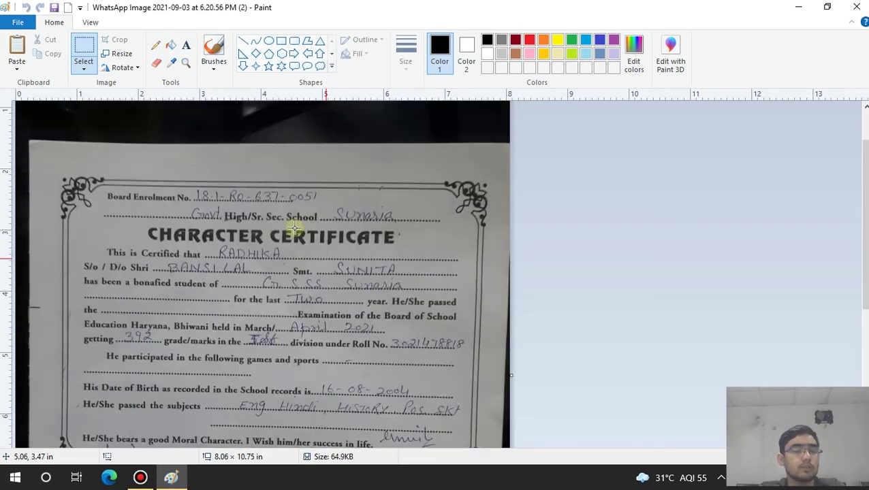
pyautogui.moveTo(94, 160); pyautogui.dragTo(460, 248)
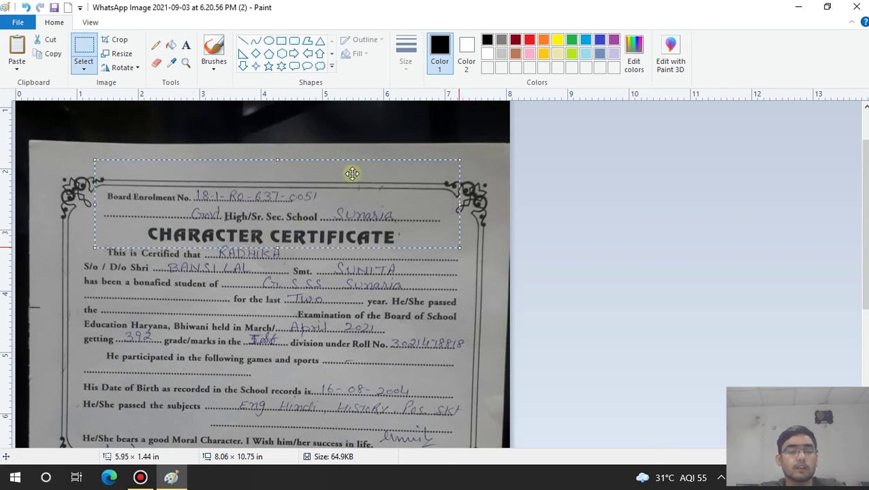
pyautogui.click(119, 42)
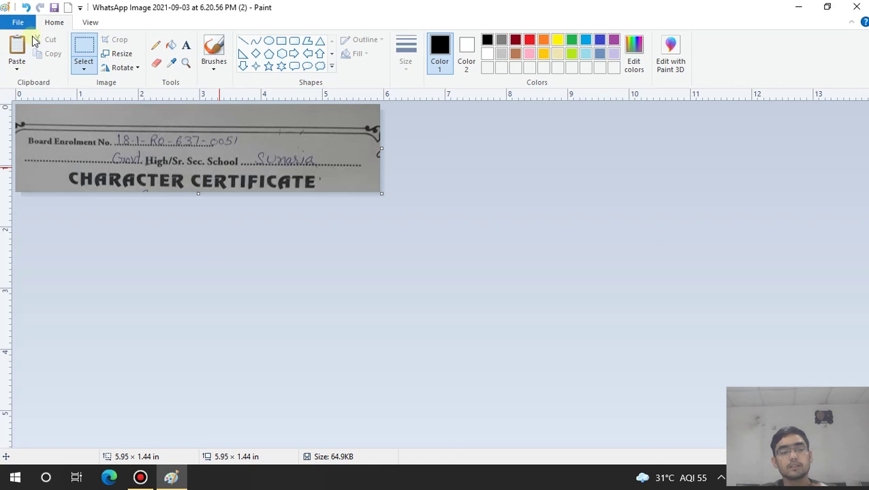
# Save the cropped certificate heading over the original file.
pyautogui.click(26, 23)
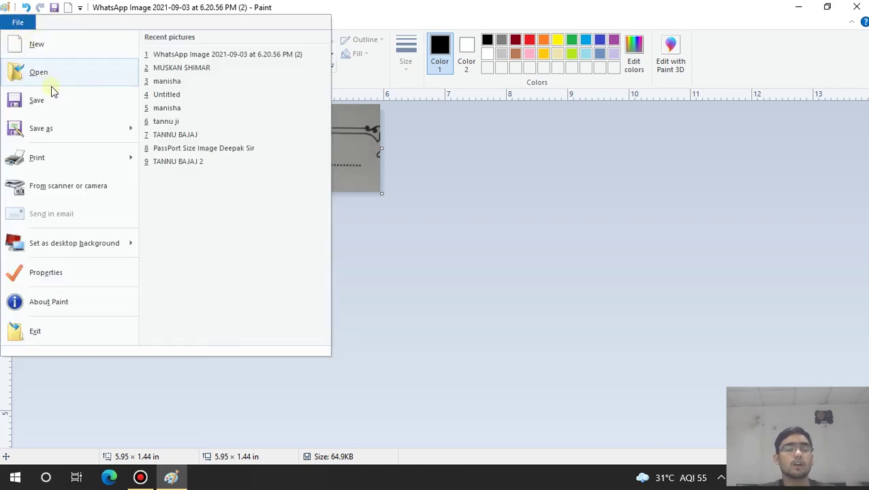
pyautogui.moveTo(120, 126)
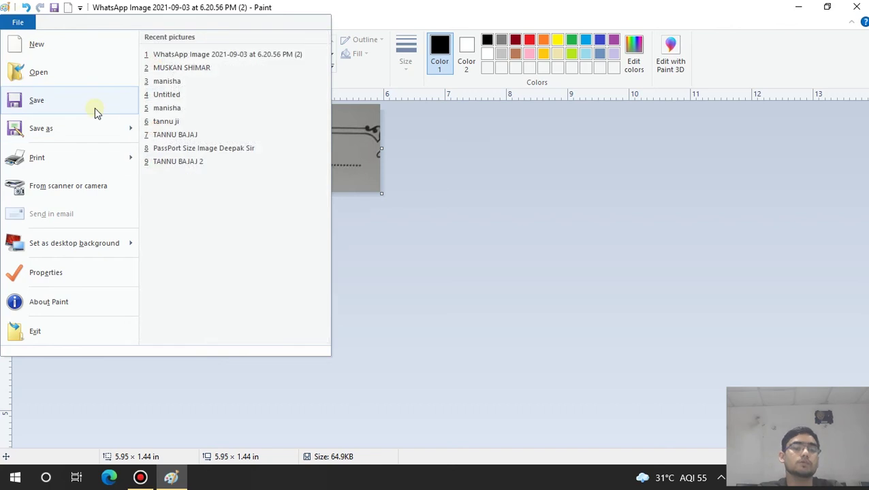
pyautogui.click(467, 222)
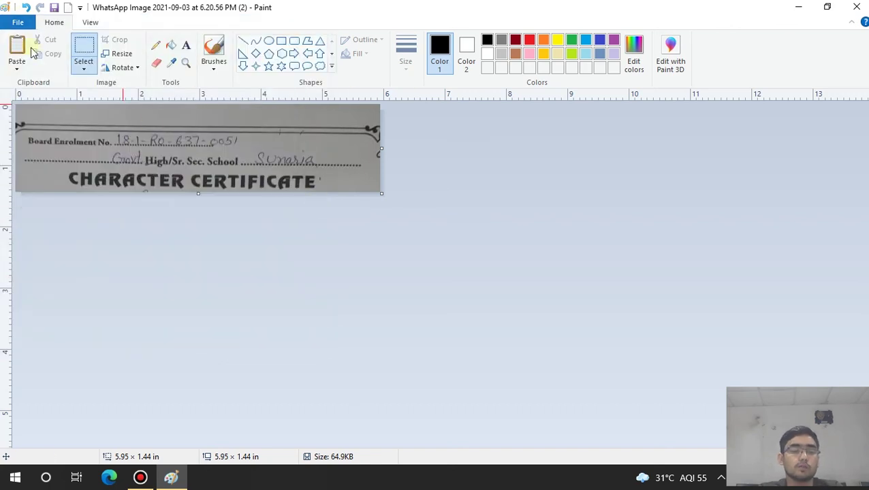
pyautogui.click(20, 22)
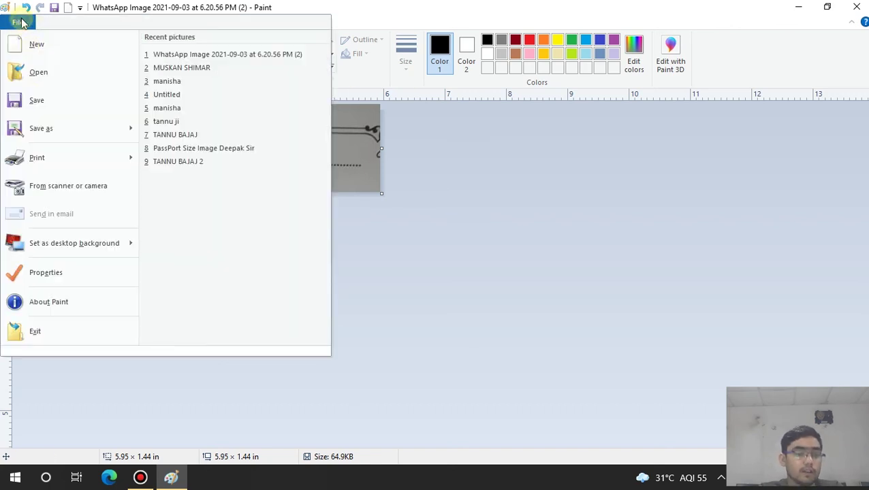
pyautogui.click(55, 99)
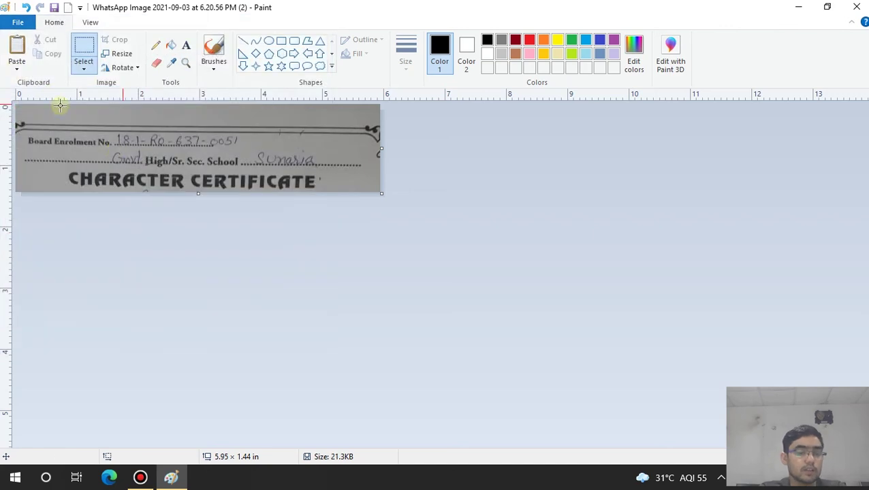
# Open the saved picture from the Downloads folder in File Explorer to check it, close the viewer, and return to Paint.
pyautogui.click(798, 7)
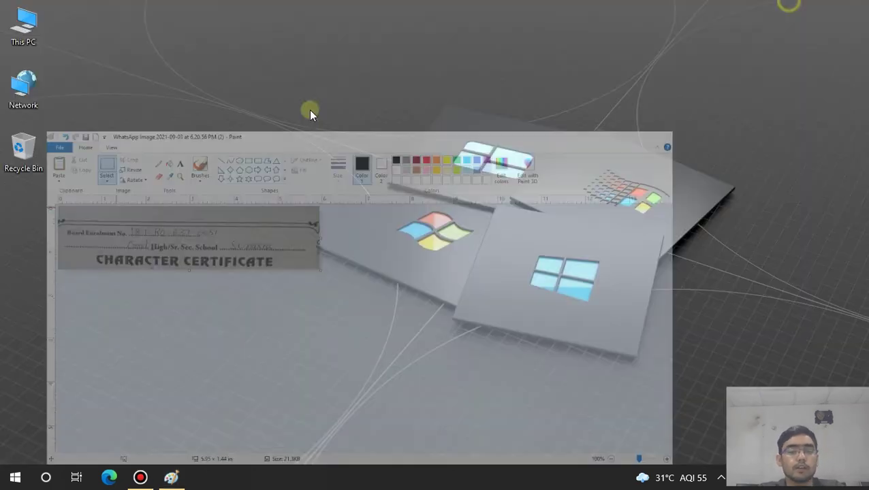
pyautogui.doubleClick(20, 28)
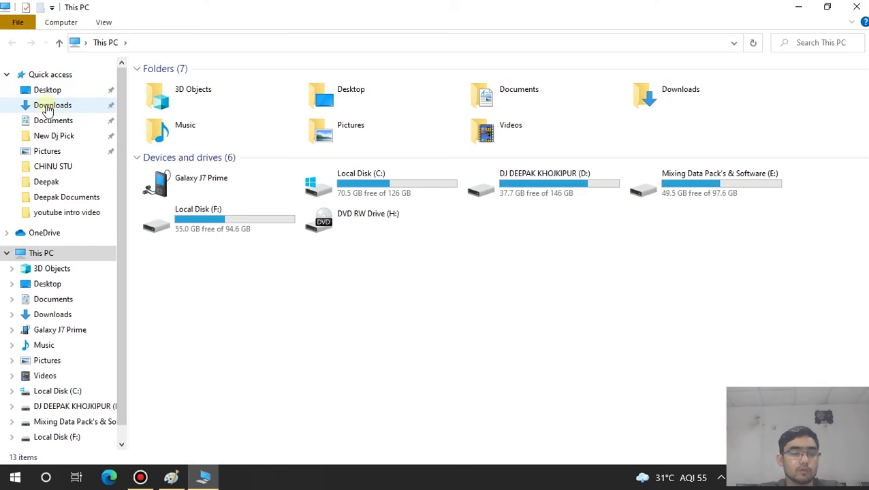
pyautogui.click(55, 105)
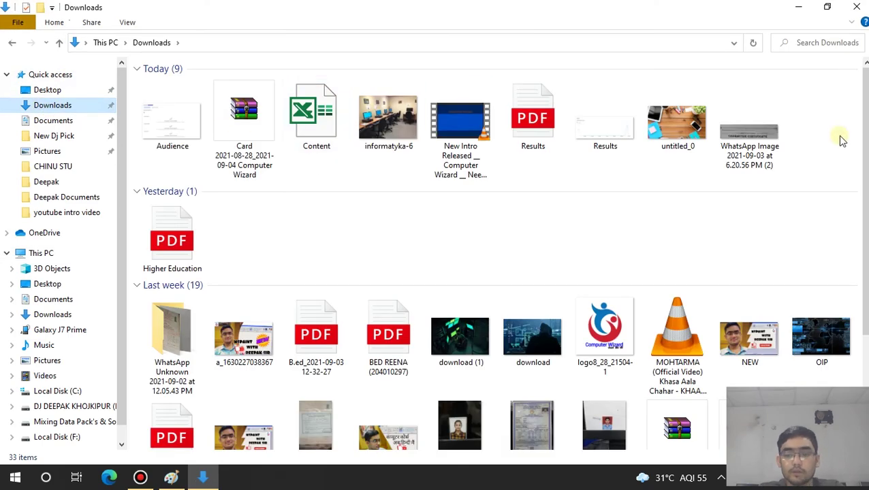
pyautogui.doubleClick(763, 147)
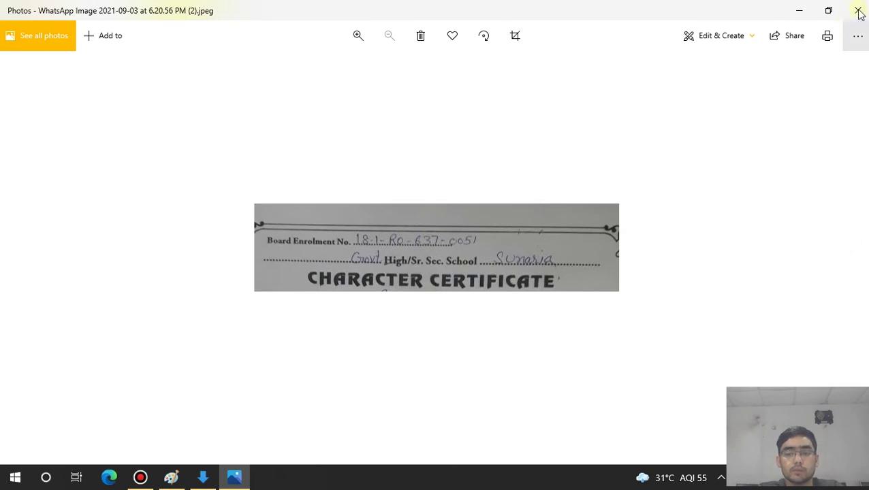
pyautogui.click(857, 10)
pyautogui.click(202, 475)
pyautogui.click(199, 474)
pyautogui.click(195, 471)
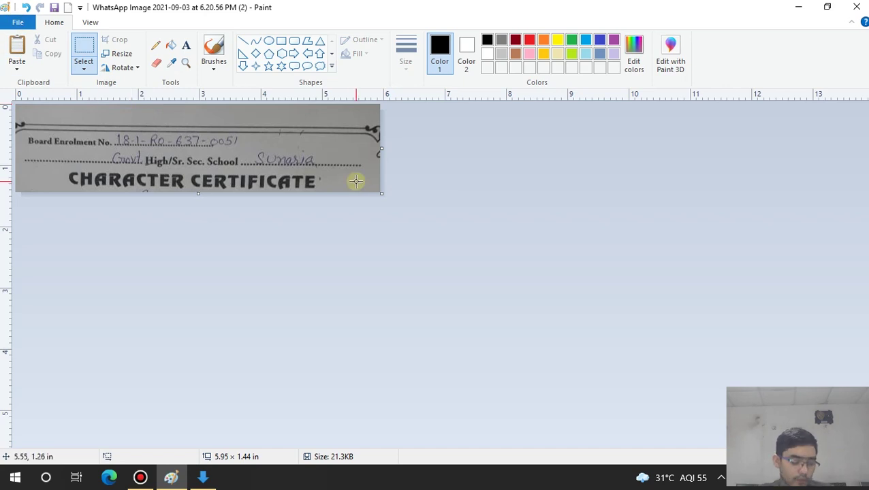
# Undo the heading crop and crop the photo to a selection about 7.66 × 5.82 in around the whole certificate.
pyautogui.hotkey('ctrl', 'z')
pyautogui.scroll(-5, 330, 223)
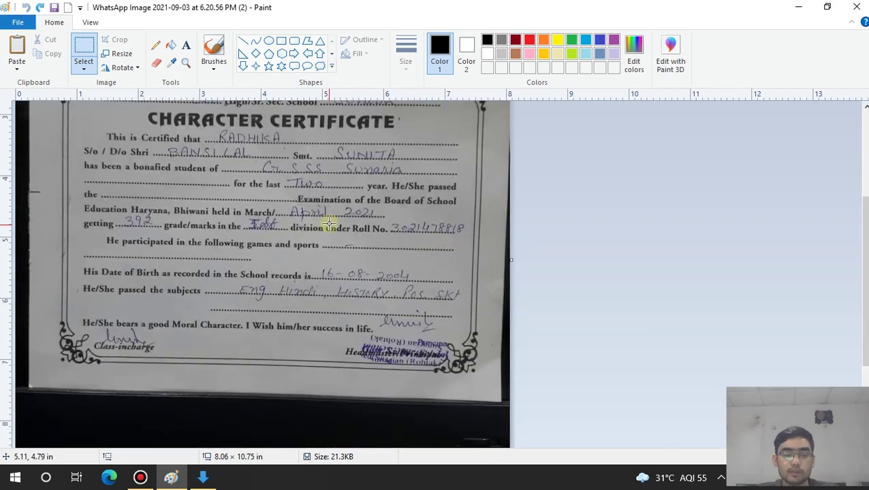
pyautogui.scroll(3, 82, 142)
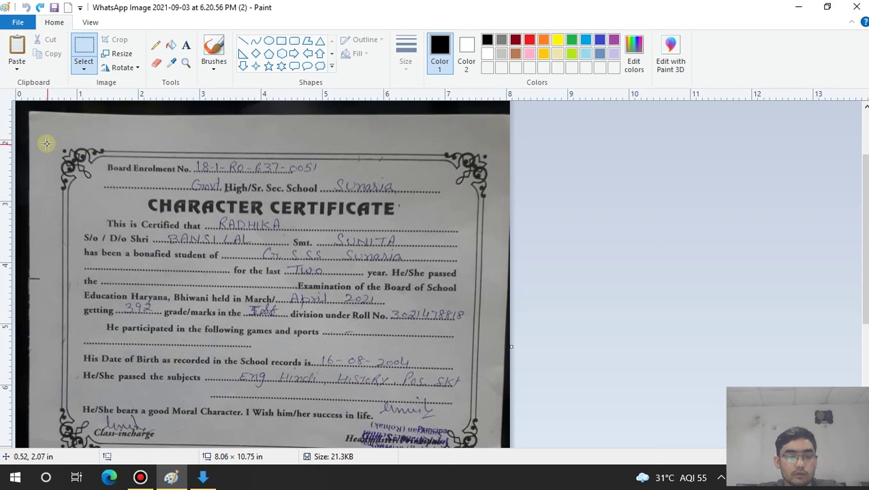
pyautogui.moveTo(38, 123); pyautogui.dragTo(507, 479)
pyautogui.scroll(-5, 495, 417)
pyautogui.scroll(3, 494, 416)
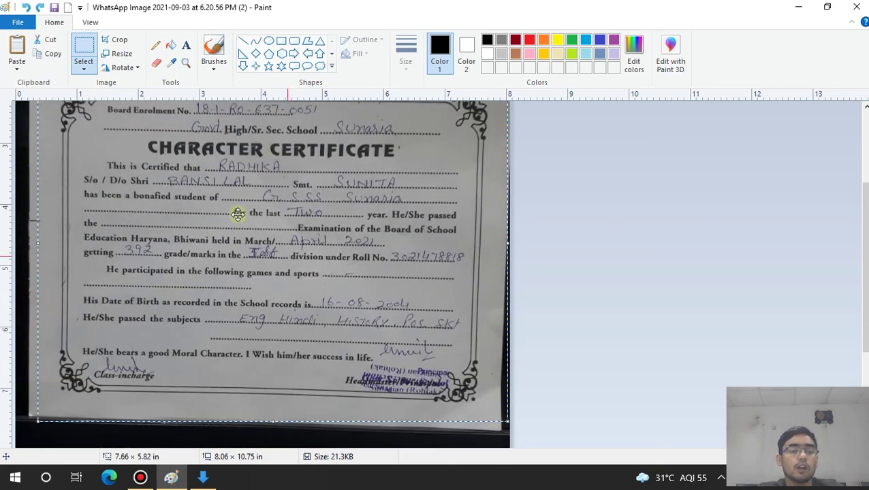
pyautogui.click(117, 40)
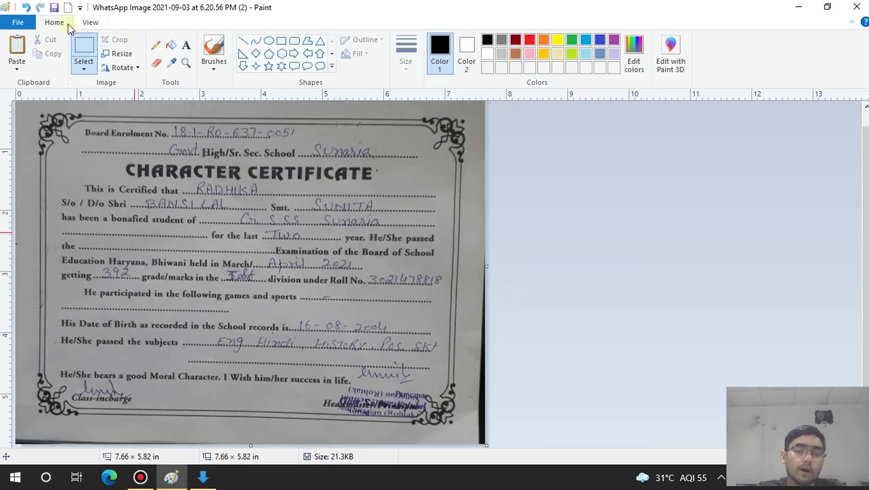
# Save the cropped certificate as a JPEG picture on the Desktop, keeping the suggested file name.
pyautogui.click(18, 23)
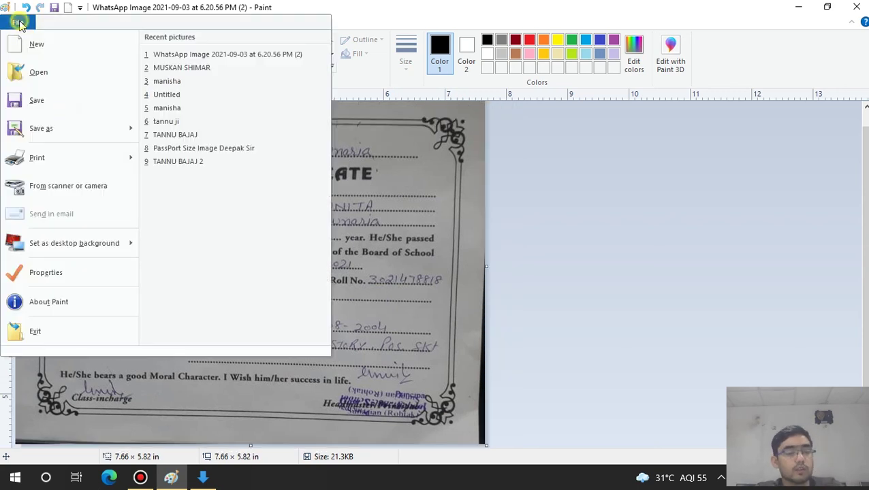
pyautogui.moveTo(98, 129)
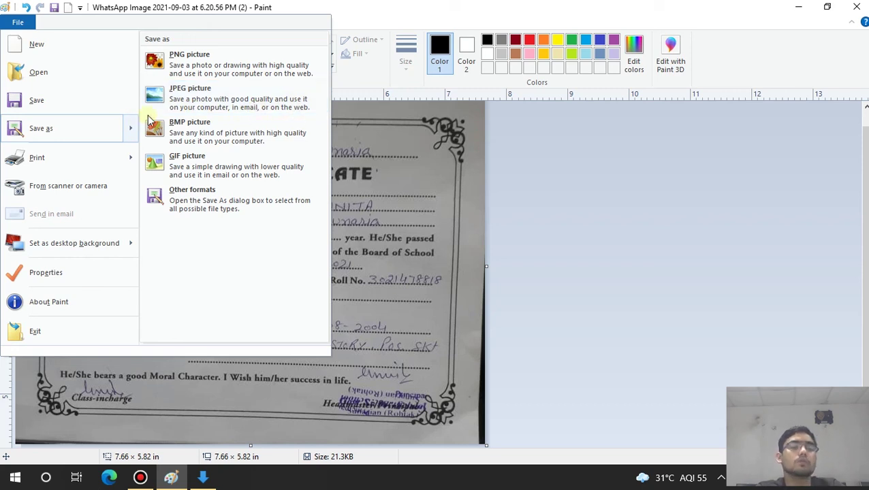
pyautogui.click(223, 101)
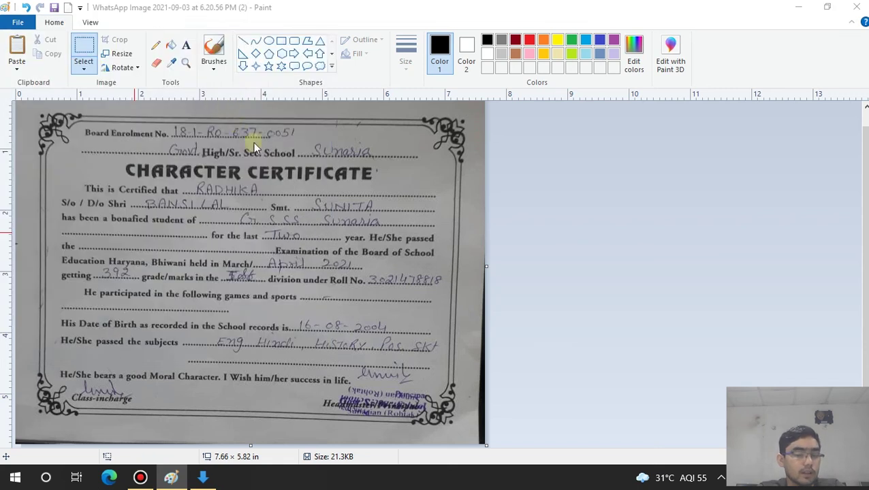
pyautogui.scroll(3, 259, 150)
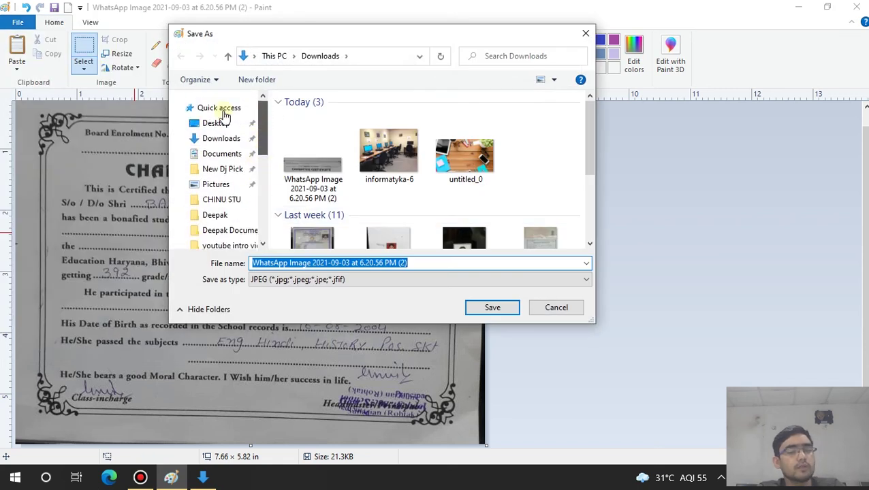
pyautogui.click(217, 122)
pyautogui.click(496, 309)
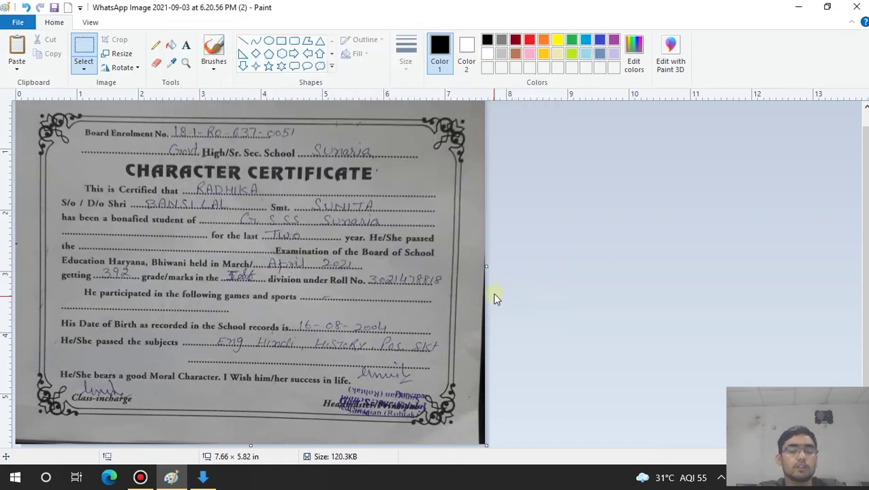
# Check the desktop and the Downloads folder for the saved picture, close File Explorer, and return to Paint.
pyautogui.click(809, 7)
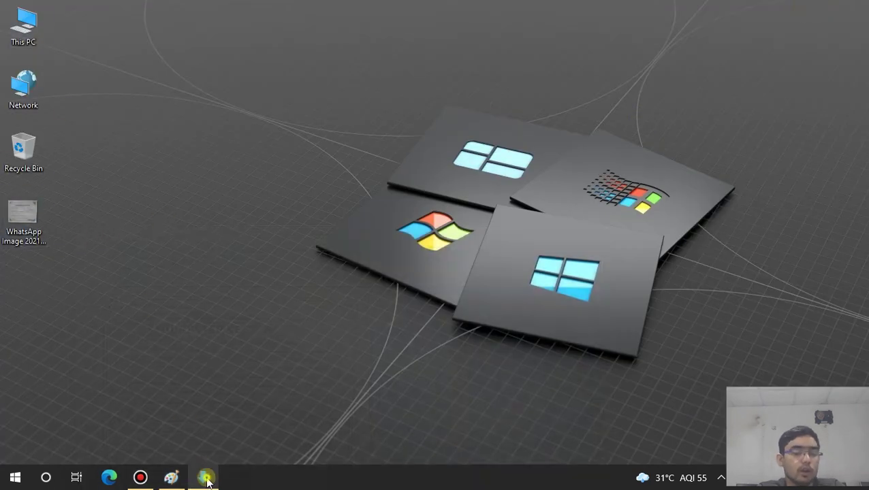
pyautogui.click(203, 476)
pyautogui.rightClick(640, 191)
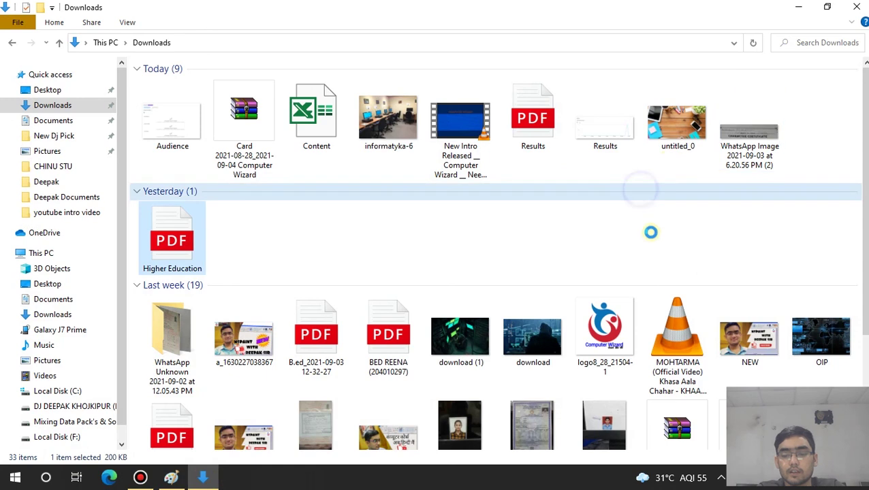
pyautogui.rightClick(582, 228)
pyautogui.click(627, 278)
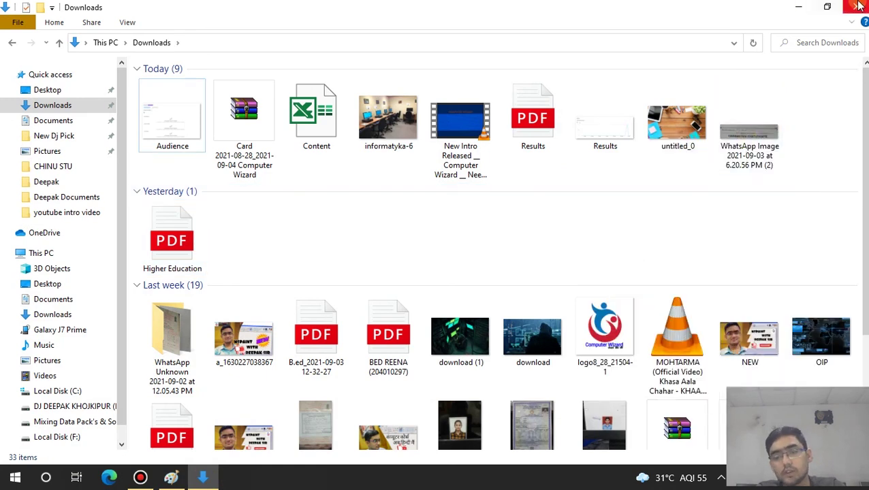
pyautogui.click(855, 7)
pyautogui.click(175, 476)
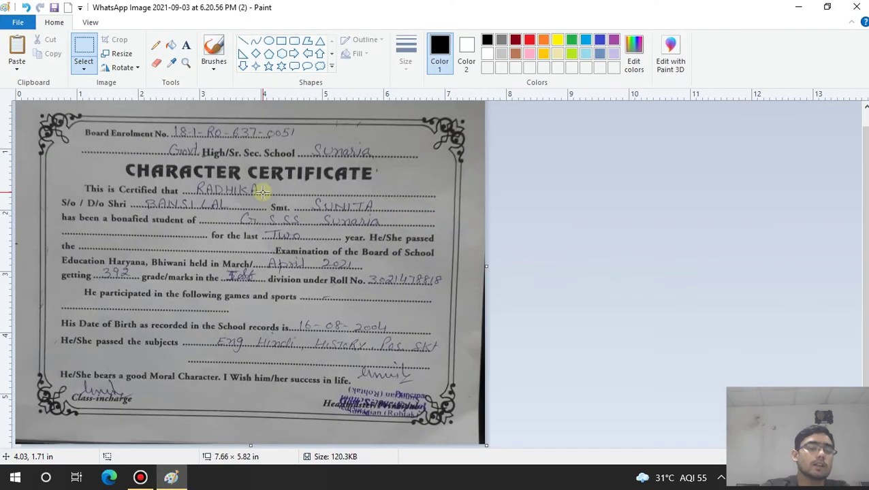
# Review the available print options, preview how the certificate will print, and close the preview.
pyautogui.click(18, 22)
pyautogui.moveTo(59, 124)
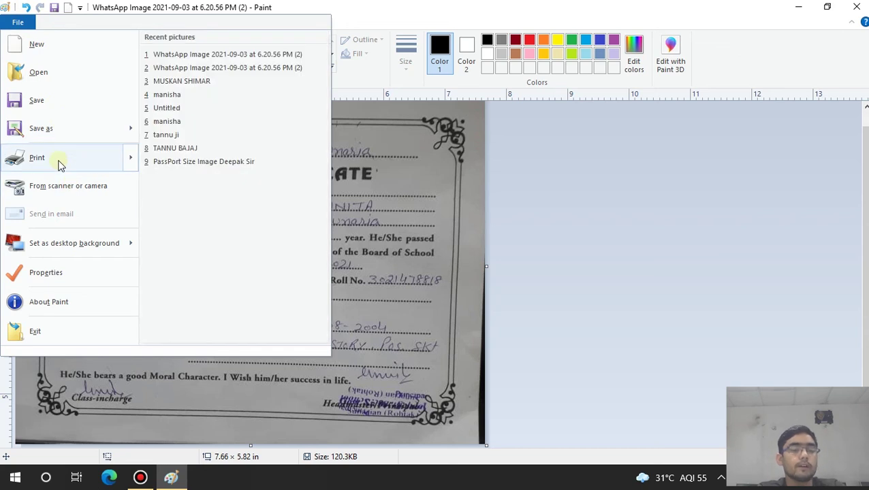
pyautogui.moveTo(58, 165)
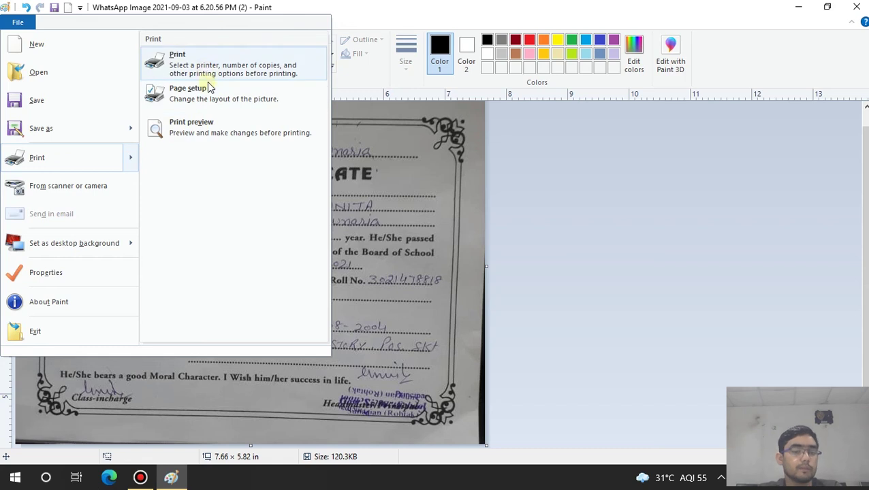
pyautogui.click(515, 209)
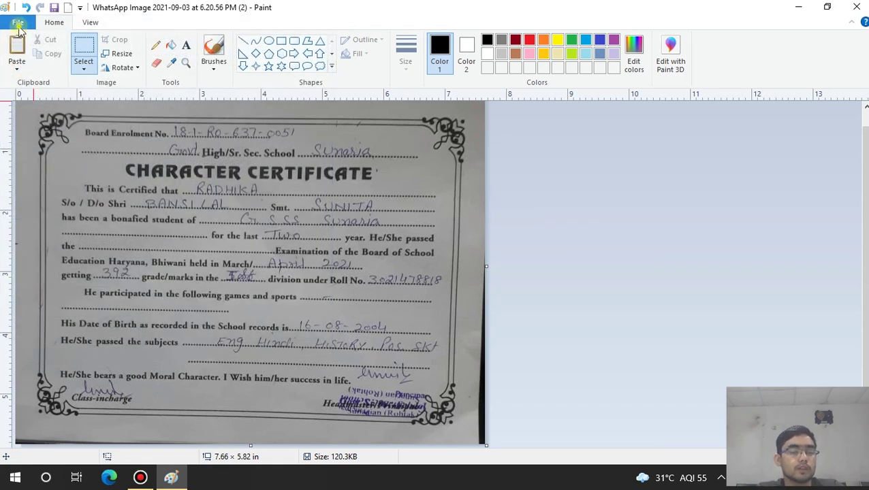
pyautogui.click(18, 22)
pyautogui.moveTo(112, 160)
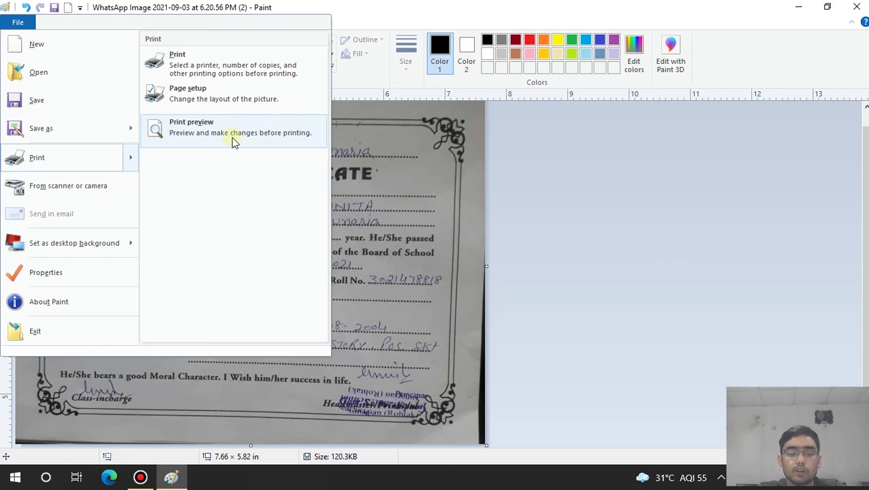
pyautogui.press('Escape')
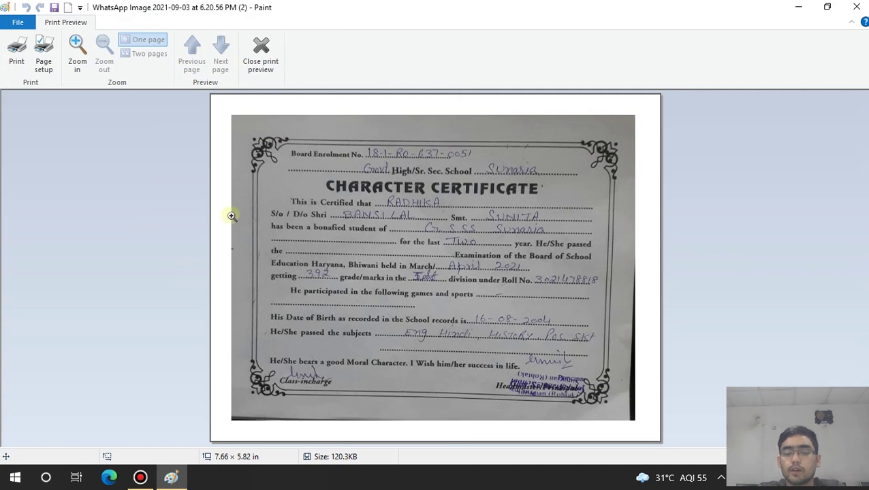
pyautogui.click(263, 46)
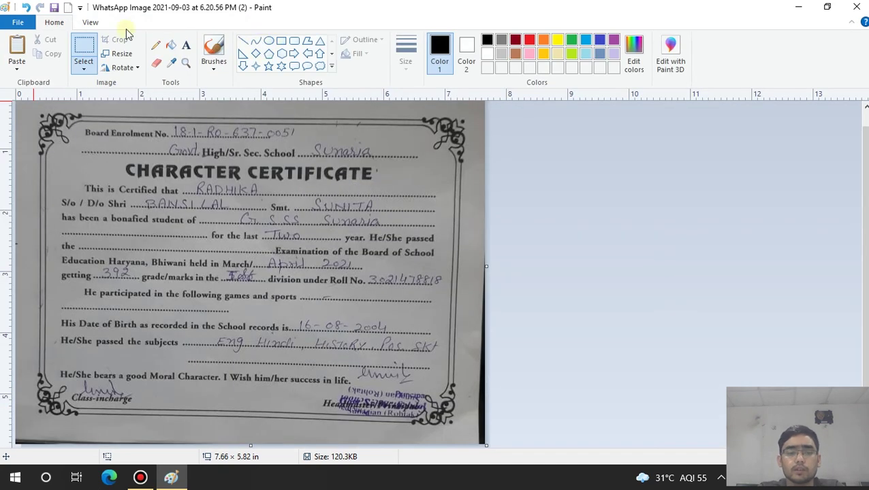
# Open the page setup for printing and set the paper size to A4.
pyautogui.click(16, 22)
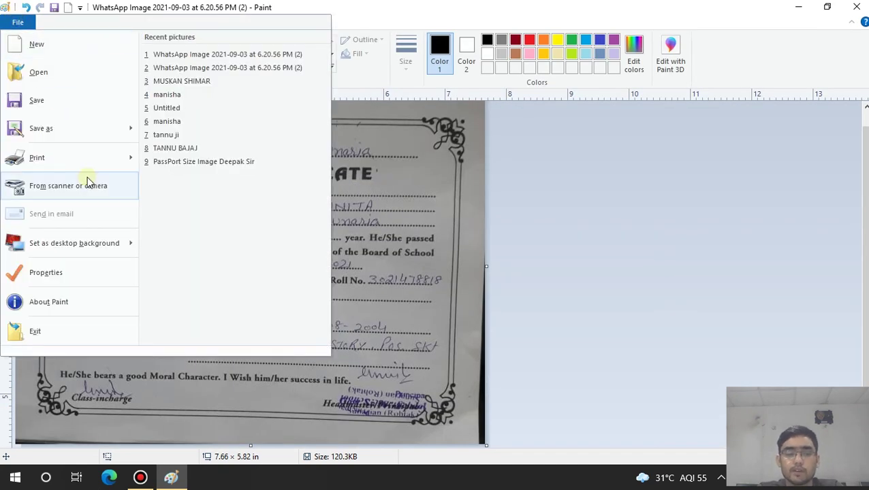
pyautogui.moveTo(90, 162)
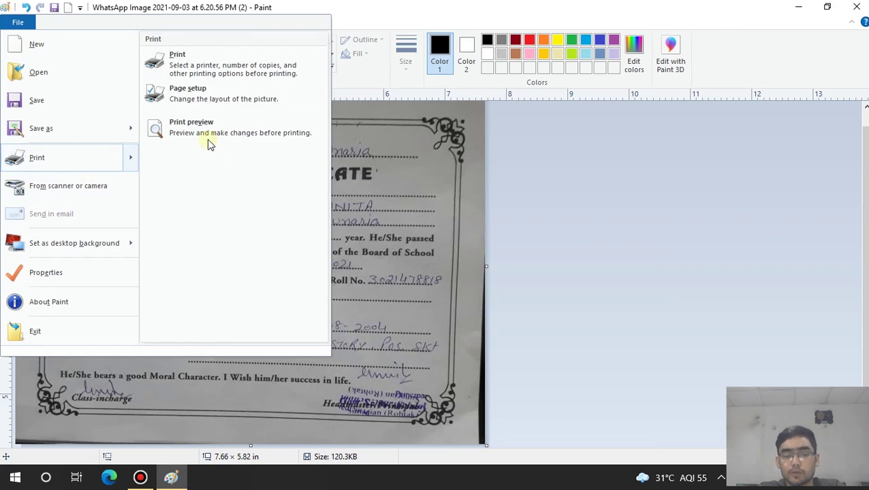
pyautogui.click(195, 99)
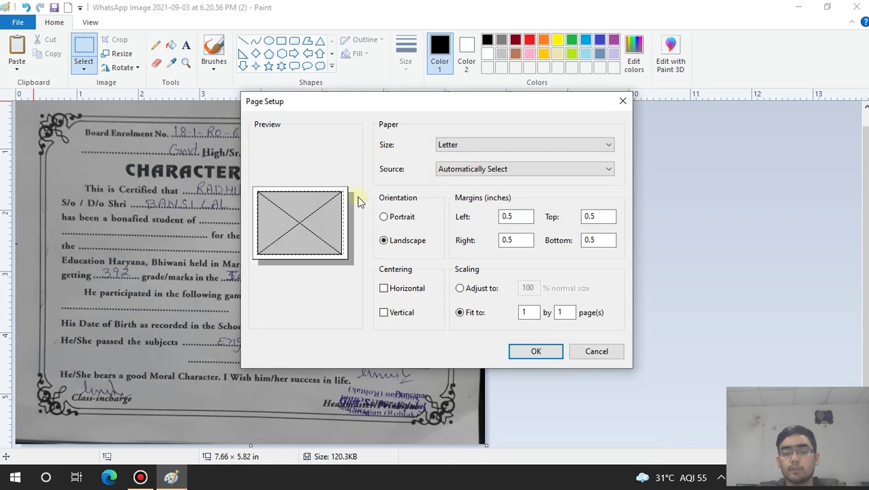
pyautogui.click(486, 146)
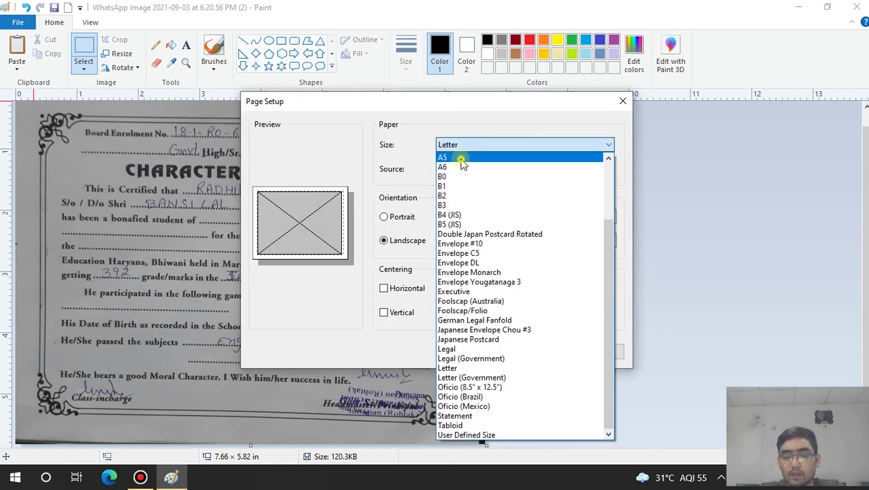
pyautogui.click(451, 156)
pyautogui.click(475, 151)
pyautogui.click(475, 157)
pyautogui.click(471, 144)
pyautogui.scroll(3, 470, 212)
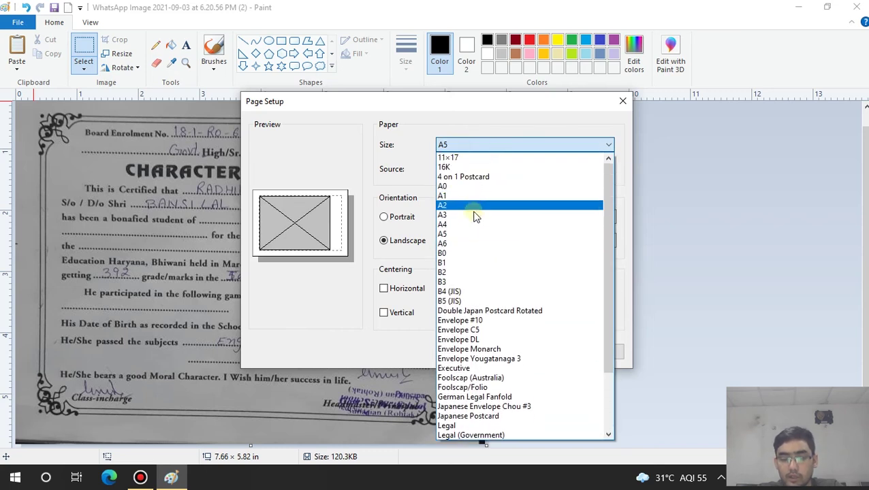
pyautogui.click(477, 224)
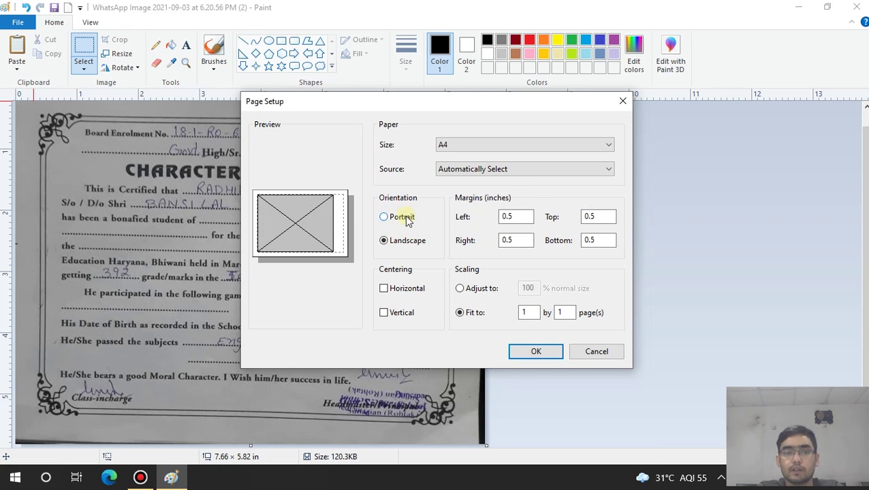
# Set the page orientation to Portrait and apply the page setup.
pyautogui.click(401, 218)
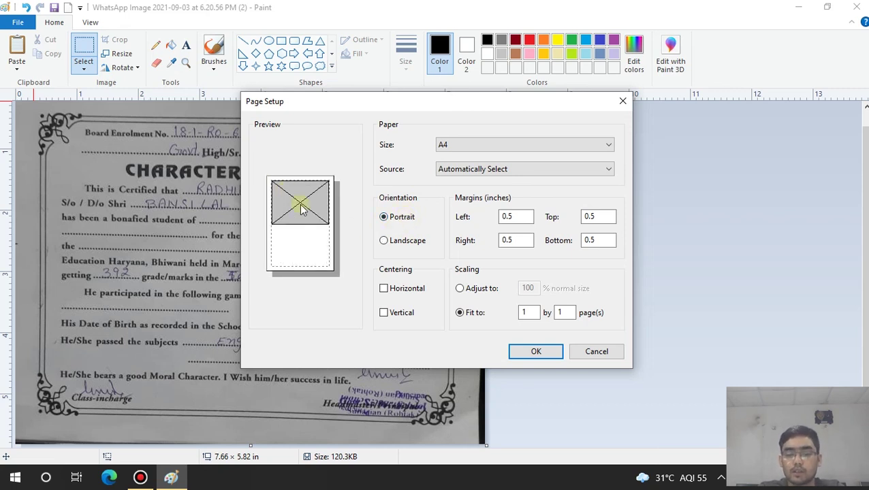
pyautogui.click(551, 354)
pyautogui.scroll(1, 322, 226)
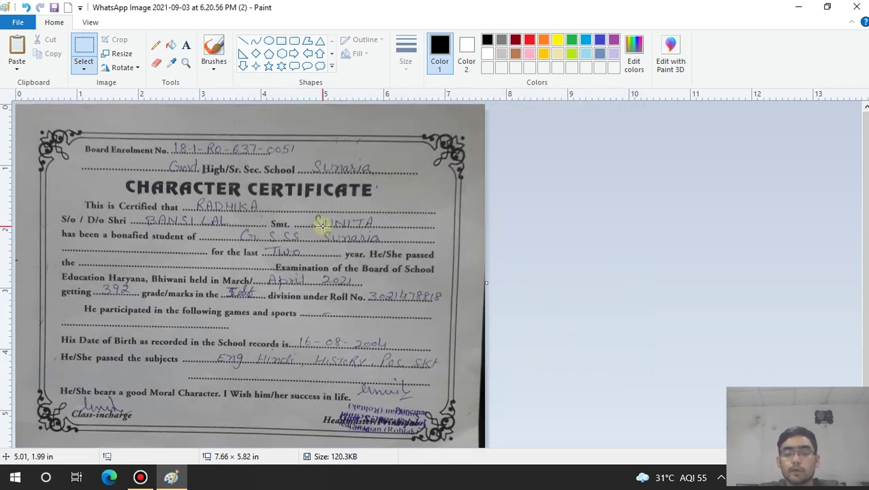
# Preview the certificate's printout with the new page setup, and close the preview.
pyautogui.click(18, 26)
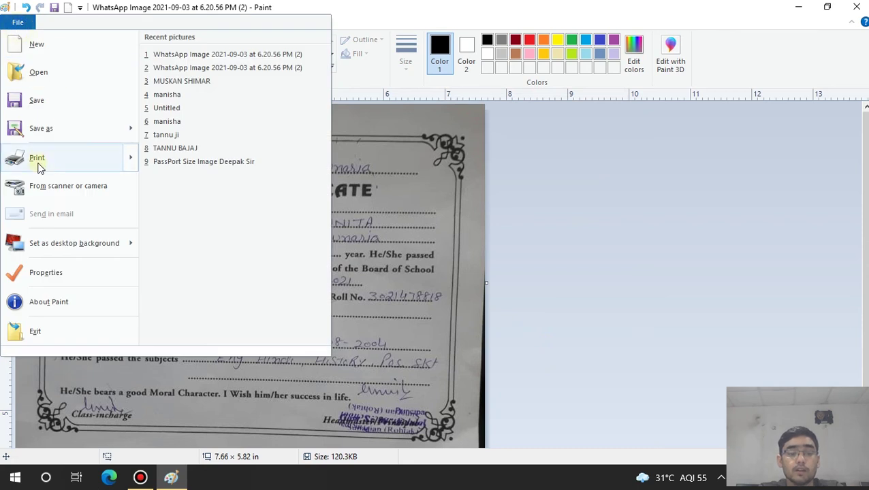
pyautogui.moveTo(128, 162)
pyautogui.click(204, 128)
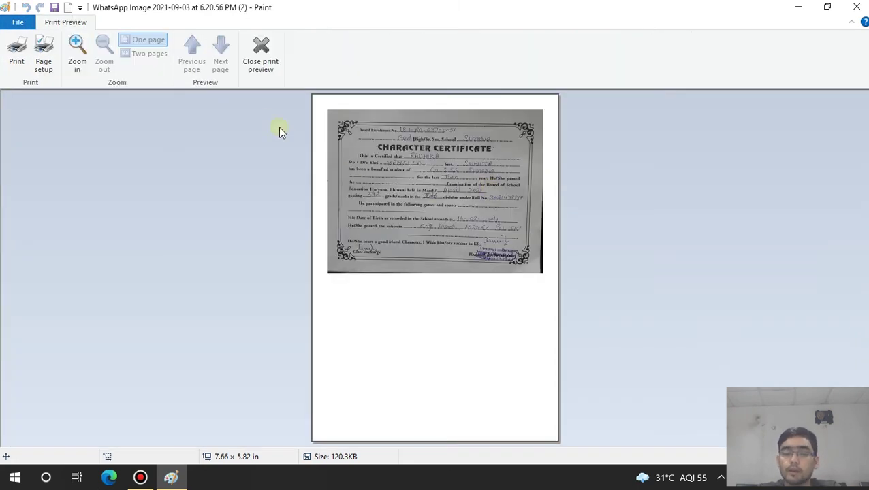
pyautogui.click(268, 58)
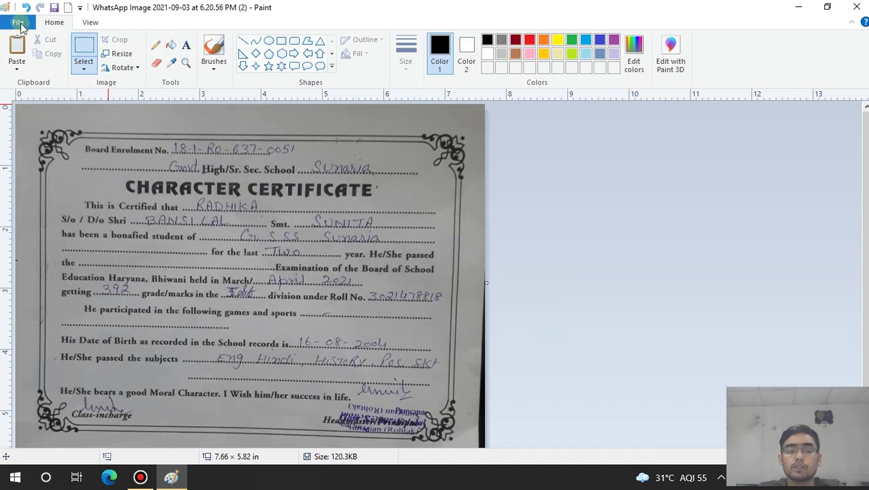
# Open the print settings, review the Canon MF3010 printer and the number of copies, and cancel without printing.
pyautogui.click(18, 22)
pyautogui.moveTo(102, 158)
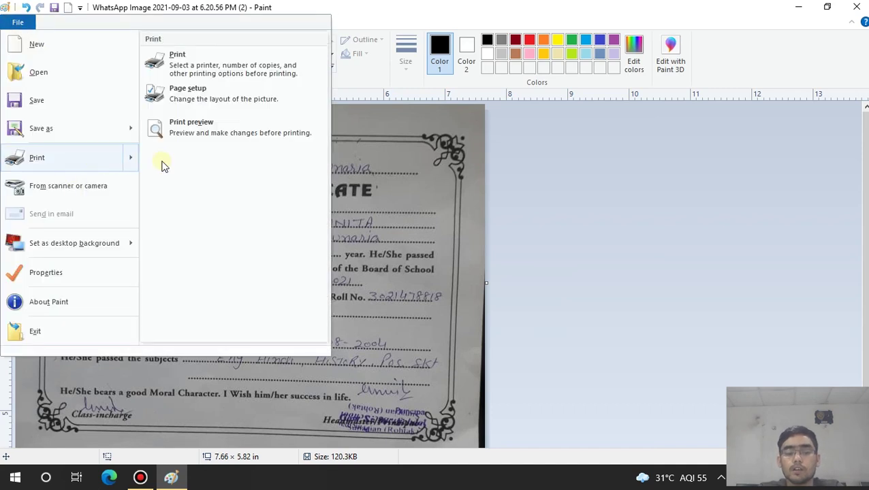
pyautogui.click(227, 75)
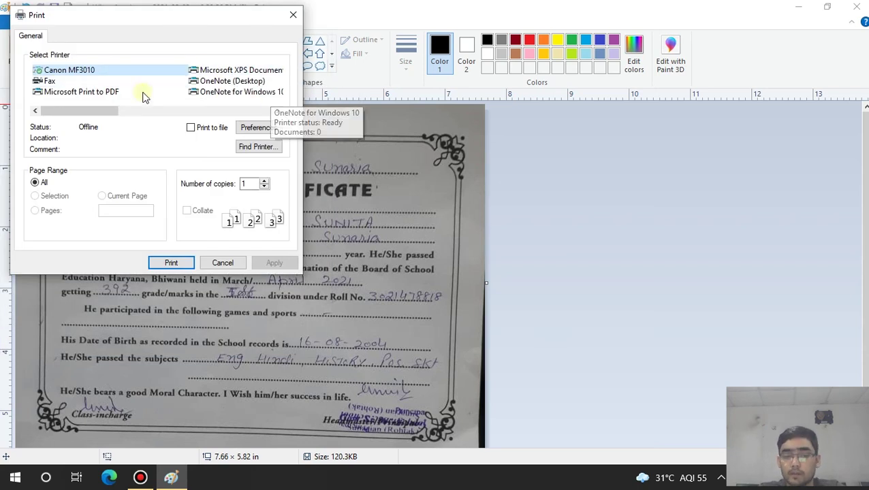
pyautogui.moveTo(74, 109)
pyautogui.mouseDown()
pyautogui.moveTo(178, 112)
pyautogui.moveTo(71, 110)
pyautogui.mouseUp()
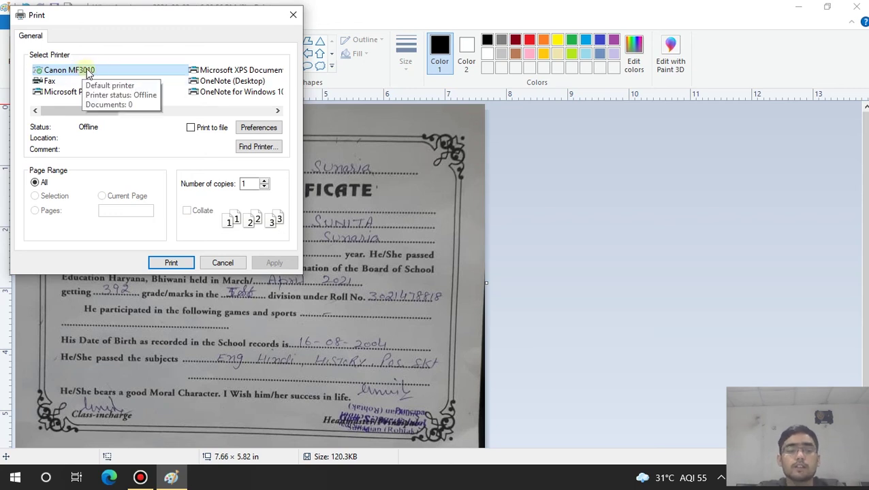
pyautogui.click(82, 70)
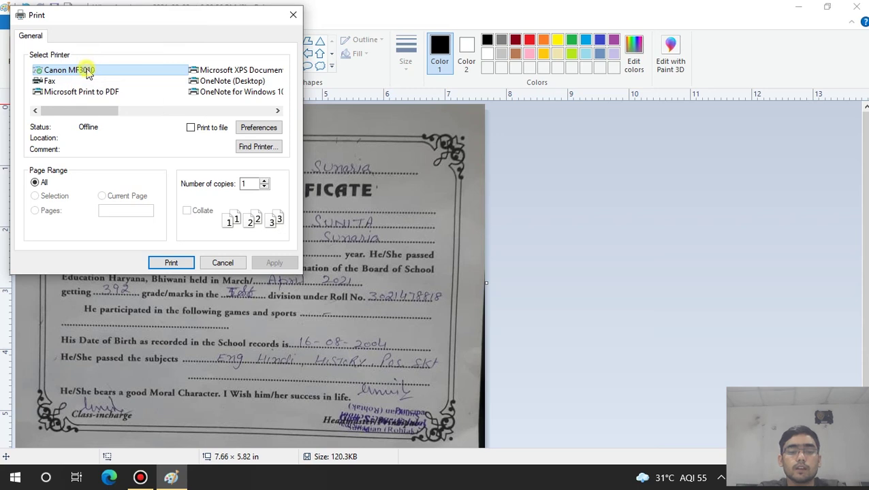
pyautogui.click(147, 148)
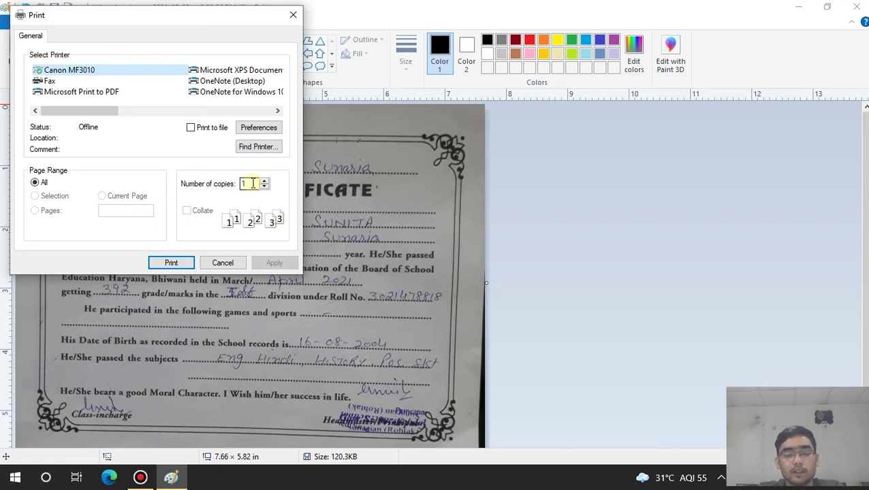
pyautogui.click(252, 183)
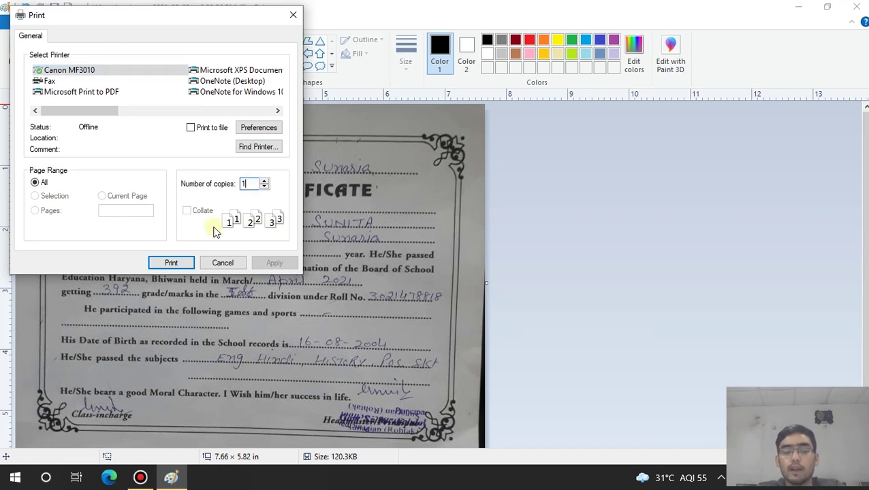
pyautogui.click(202, 262)
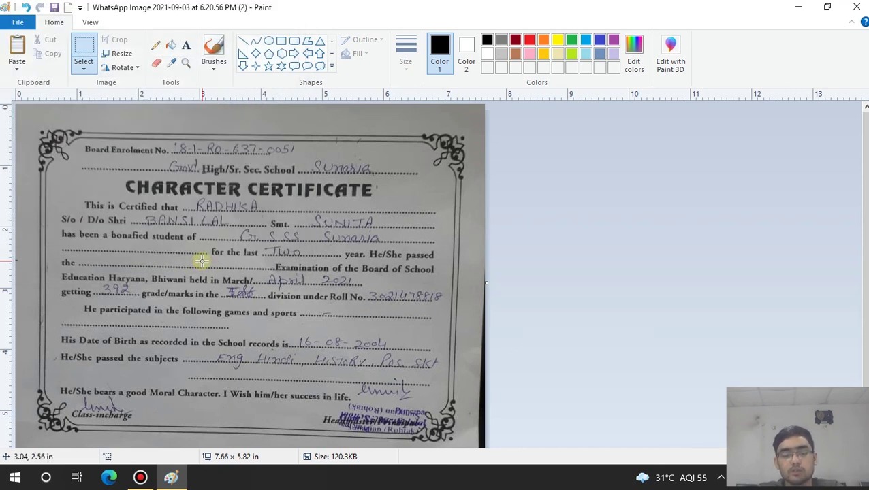
# Review the desktop background options Fill, Tile and Center, check the current desktop wallpaper, and return to Paint.
pyautogui.click(18, 24)
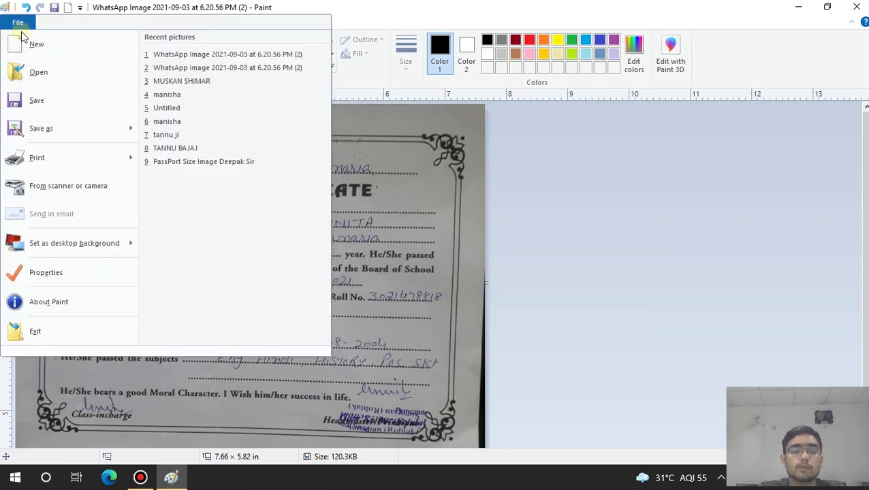
pyautogui.moveTo(87, 149)
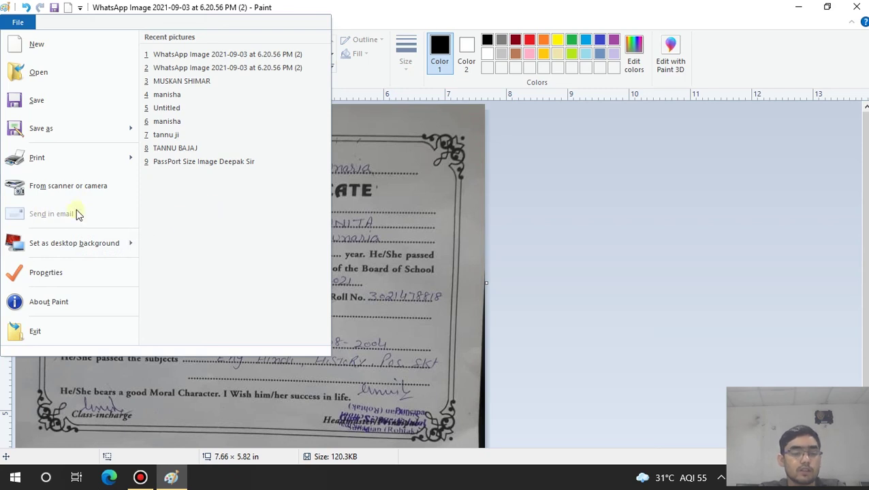
pyautogui.moveTo(62, 246)
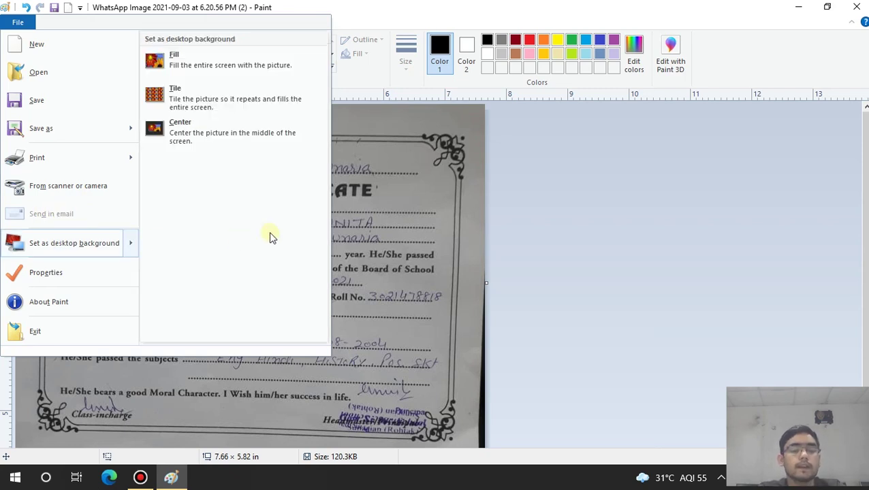
pyautogui.click(377, 219)
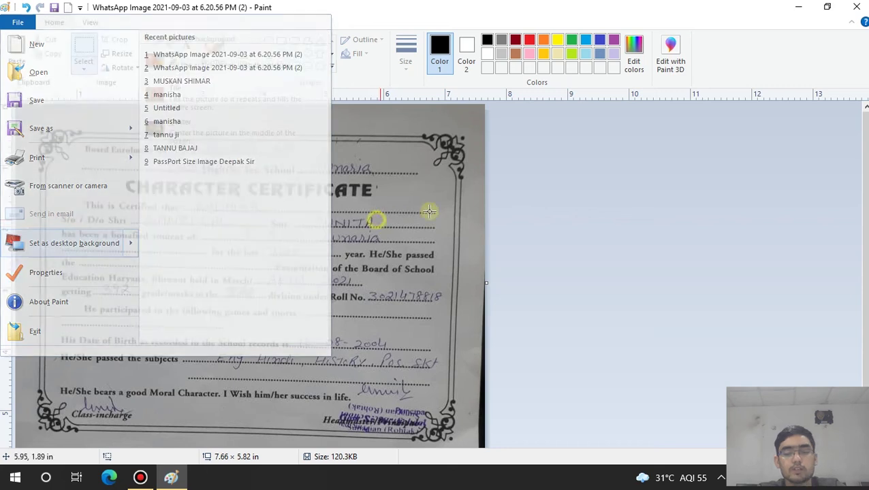
pyautogui.click(798, 7)
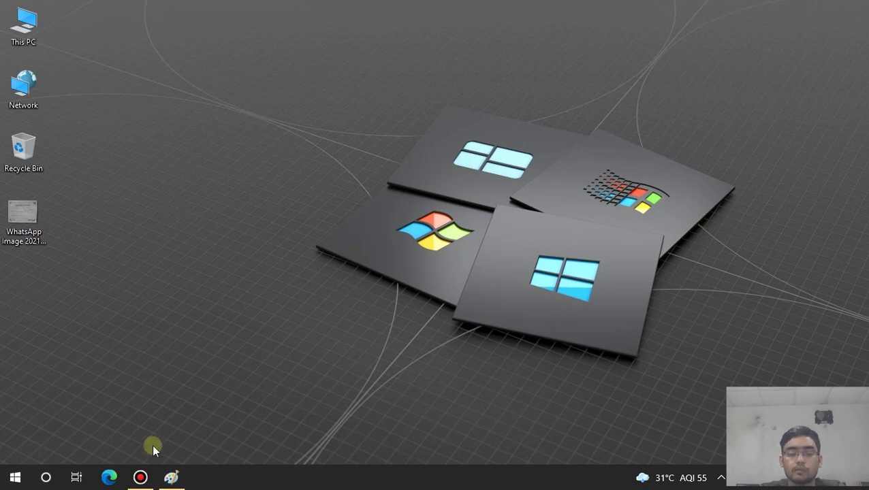
pyautogui.click(168, 478)
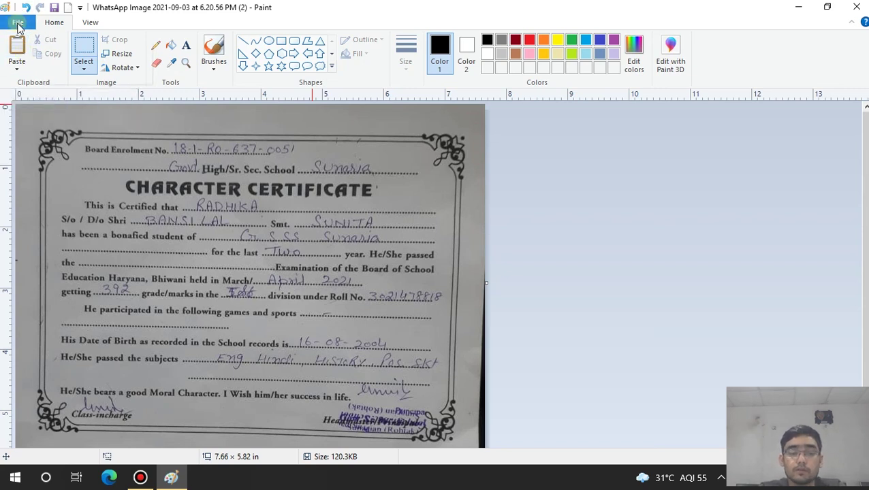
# Set the certificate picture as the desktop background and minimize Paint to show the desktop.
pyautogui.click(17, 23)
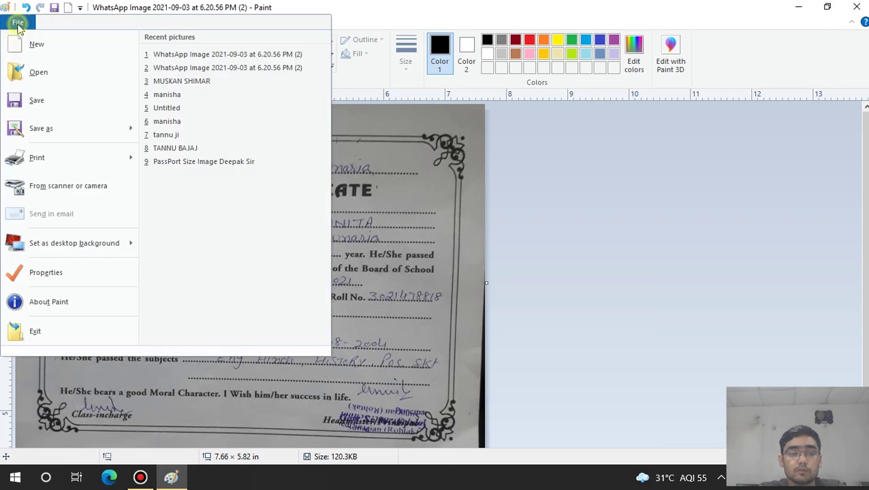
pyautogui.click(59, 250)
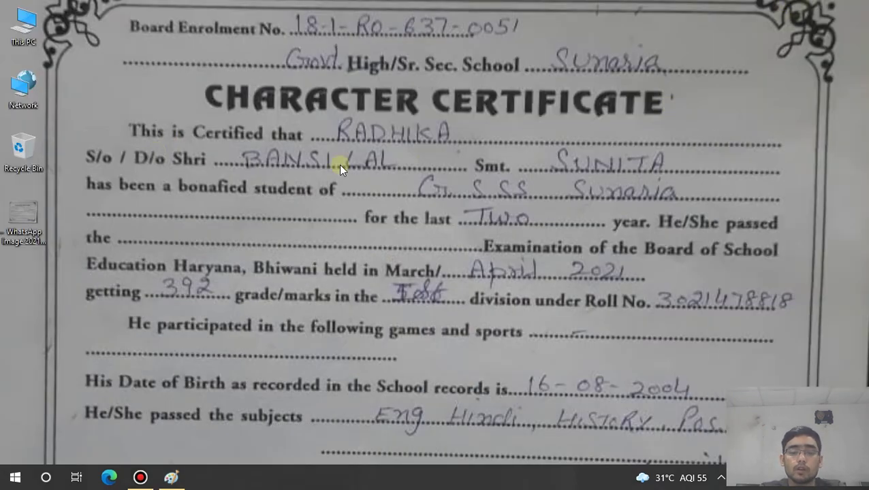
pyautogui.click(794, 7)
# Open the desktop's personalization settings and restore the dark wallpaper with the Windows logo tiles as the background.
pyautogui.rightClick(382, 222)
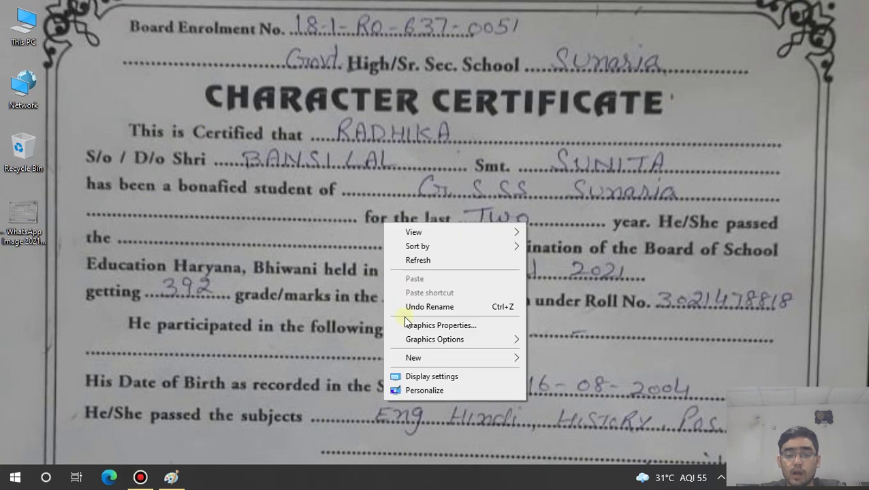
pyautogui.click(423, 389)
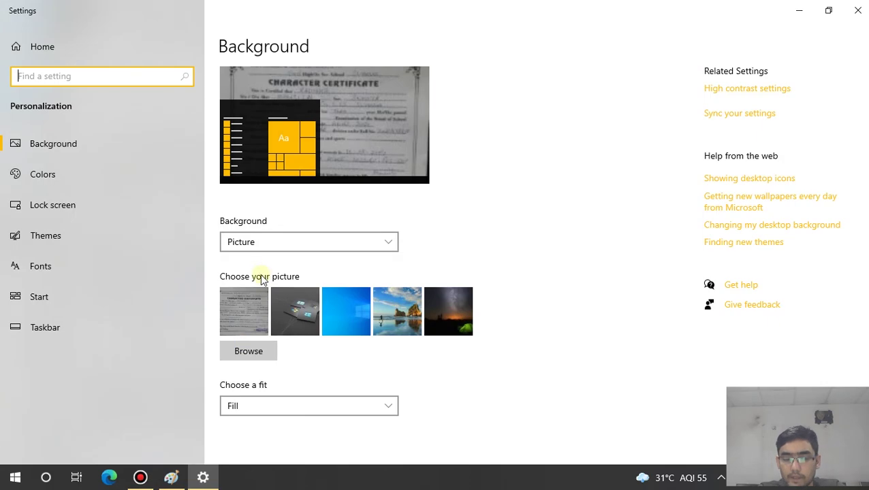
pyautogui.click(293, 307)
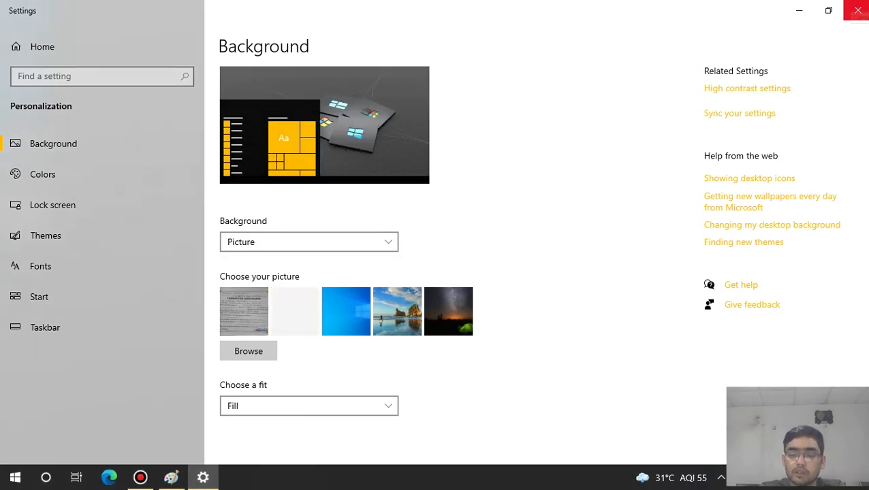
# Close Settings, return to Paint, and compare the certificate's image properties in centimeters, pixels and inches, keeping inches.
pyautogui.click(857, 10)
pyautogui.click(171, 478)
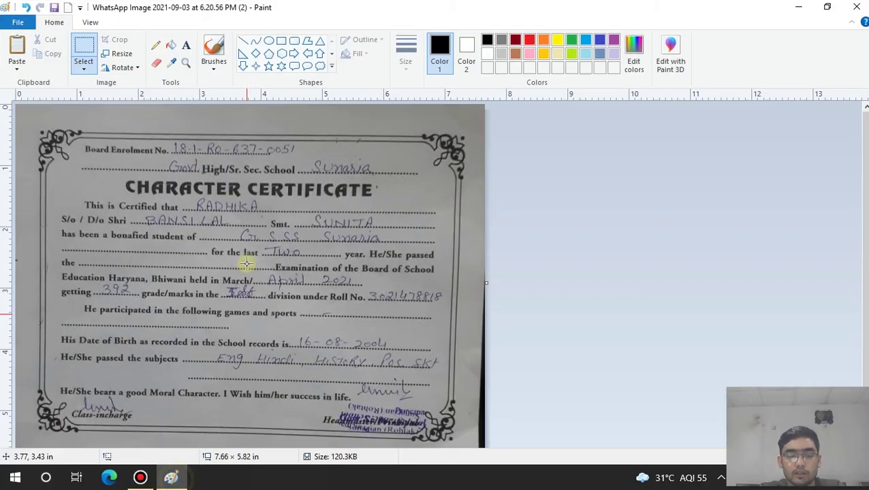
pyautogui.click(18, 22)
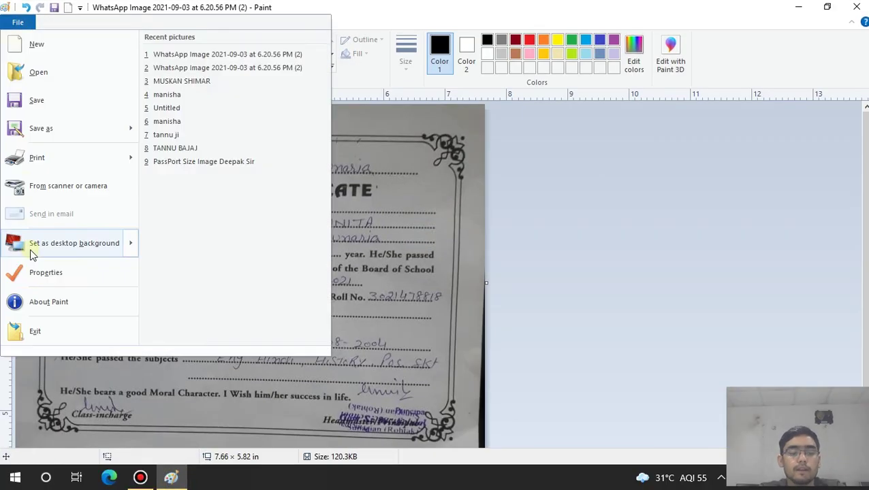
pyautogui.click(77, 281)
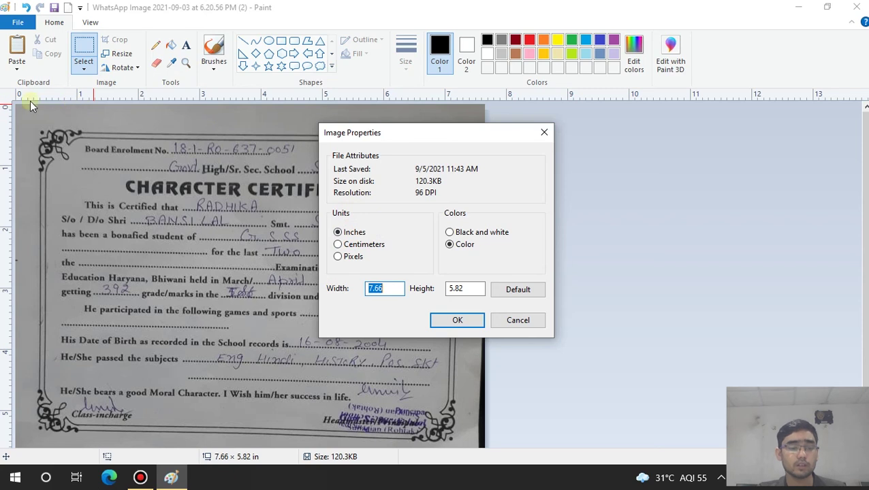
pyautogui.click(361, 245)
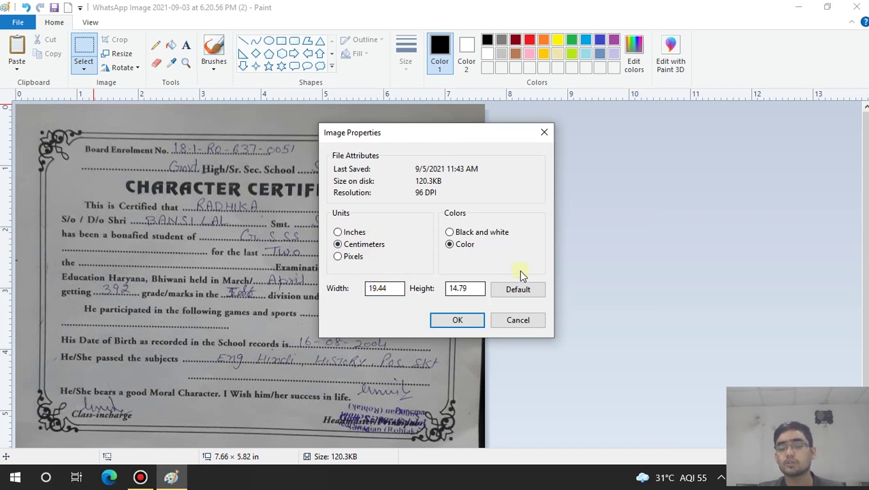
pyautogui.click(350, 259)
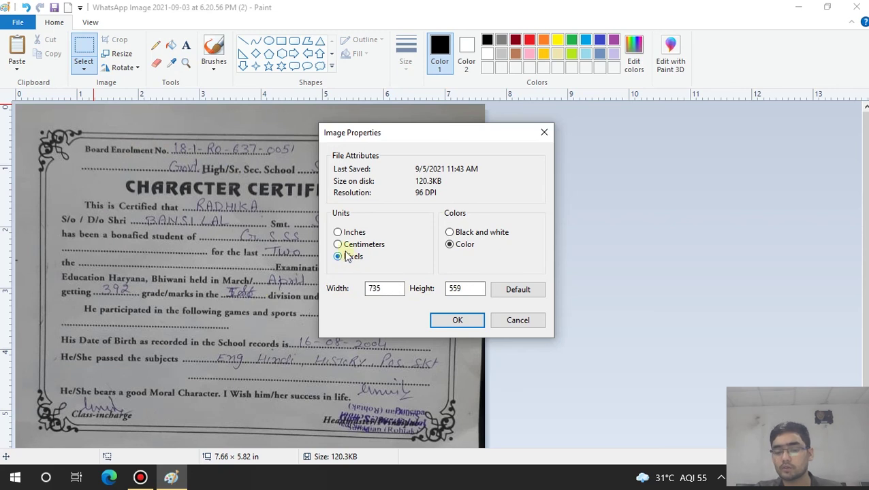
pyautogui.click(348, 246)
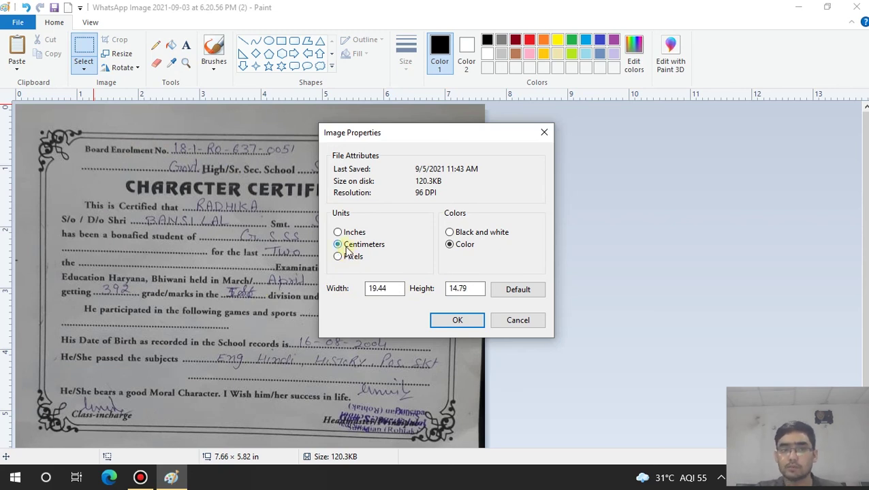
pyautogui.click(352, 233)
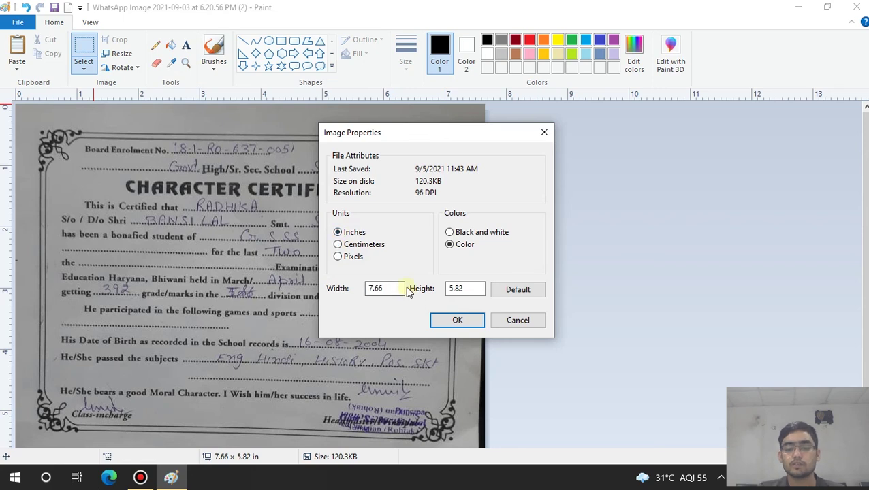
pyautogui.click(470, 320)
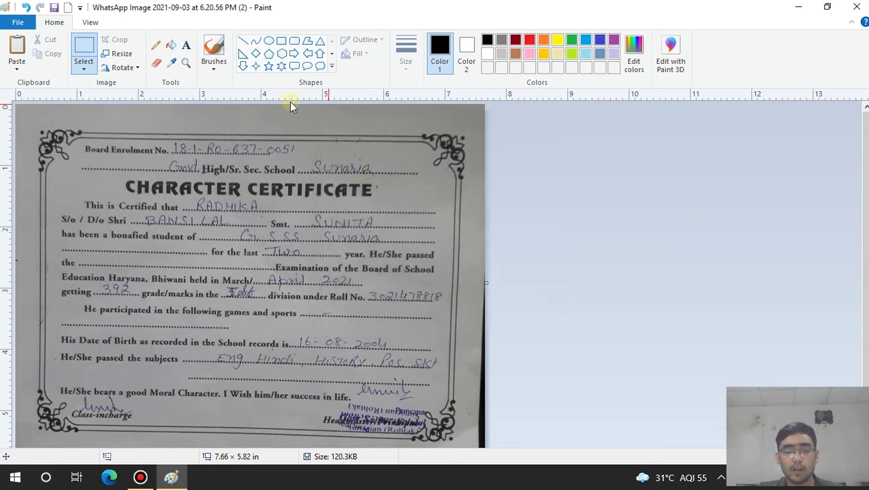
# Set the image properties' units to centimeters, and reopen the properties to check the setting.
pyautogui.click(16, 22)
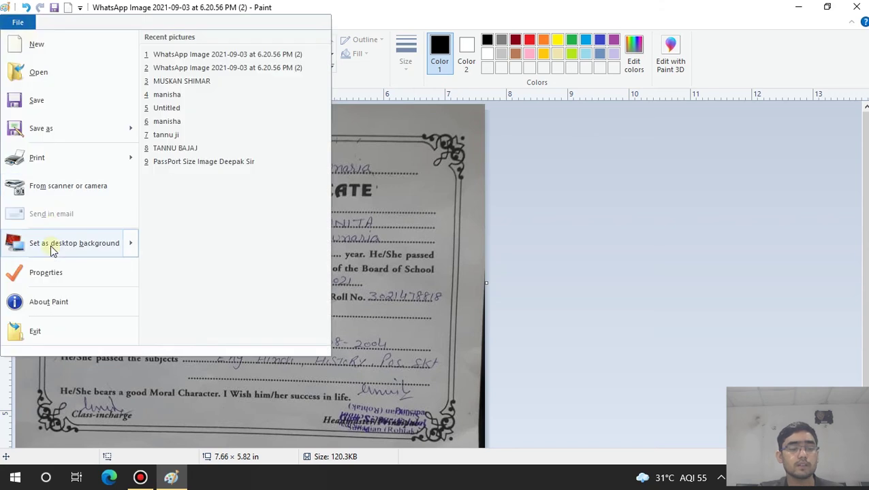
pyautogui.click(49, 270)
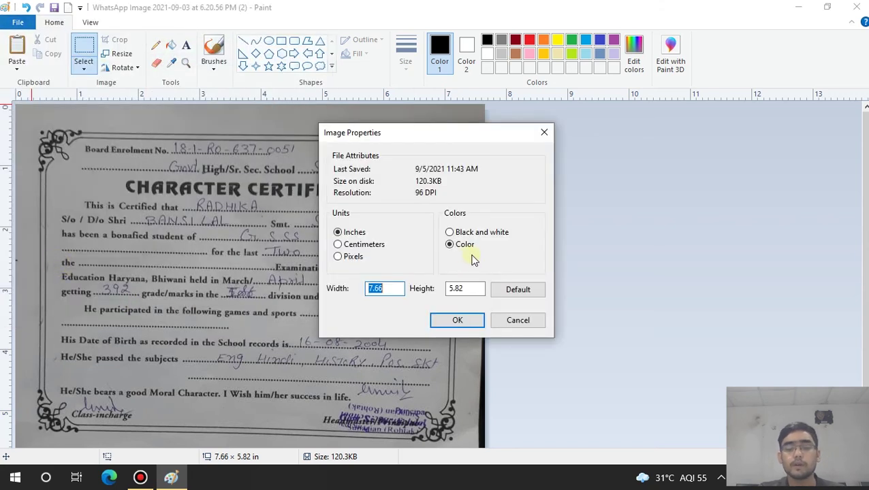
pyautogui.click(368, 245)
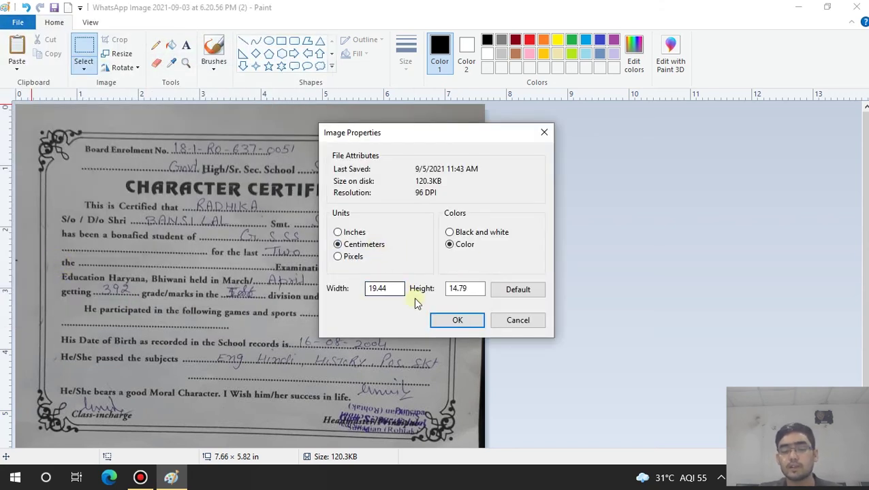
pyautogui.click(455, 320)
pyautogui.click(19, 22)
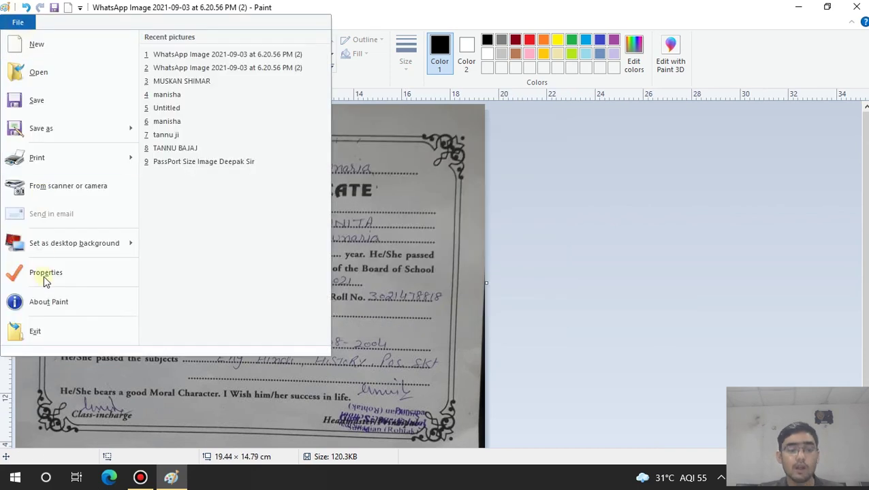
pyautogui.click(88, 277)
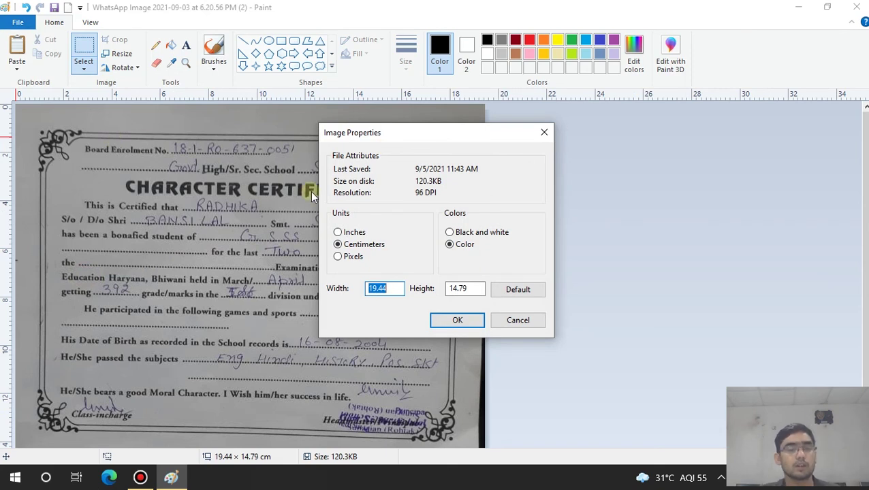
pyautogui.click(517, 320)
# Review the version and licence information in About Paint, and exit Paint.
pyautogui.click(18, 22)
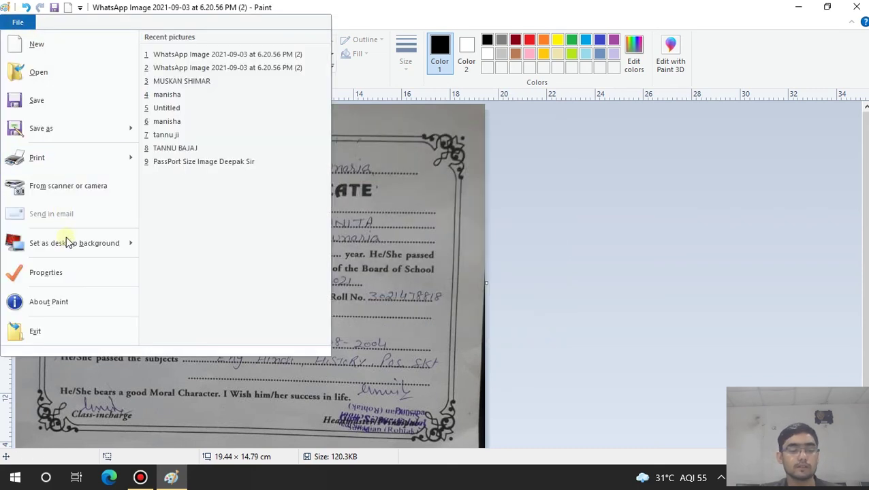
pyautogui.click(58, 300)
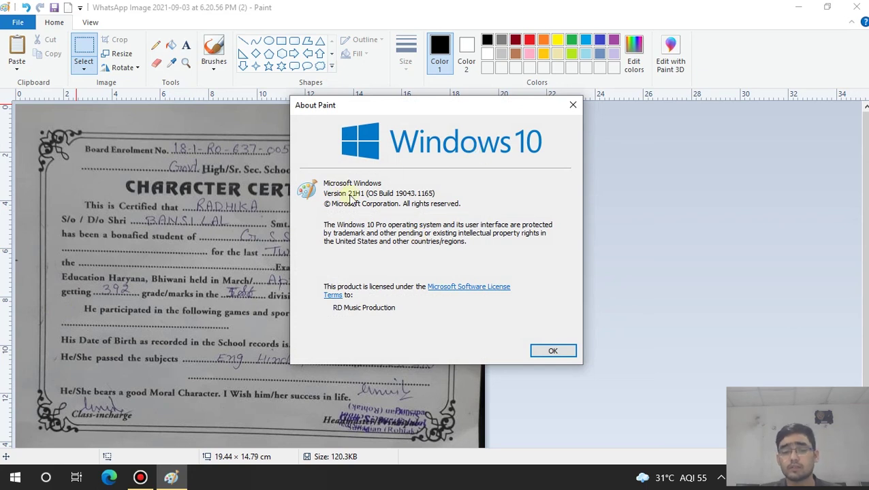
pyautogui.click(553, 352)
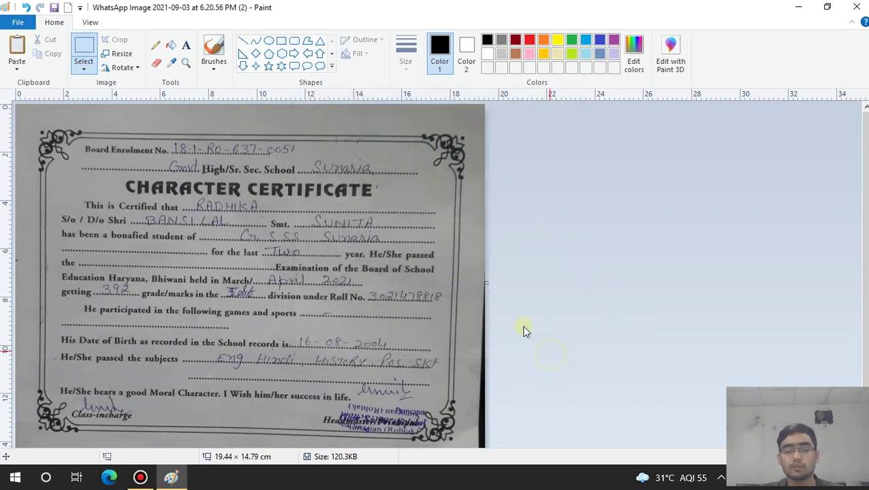
pyautogui.click(17, 22)
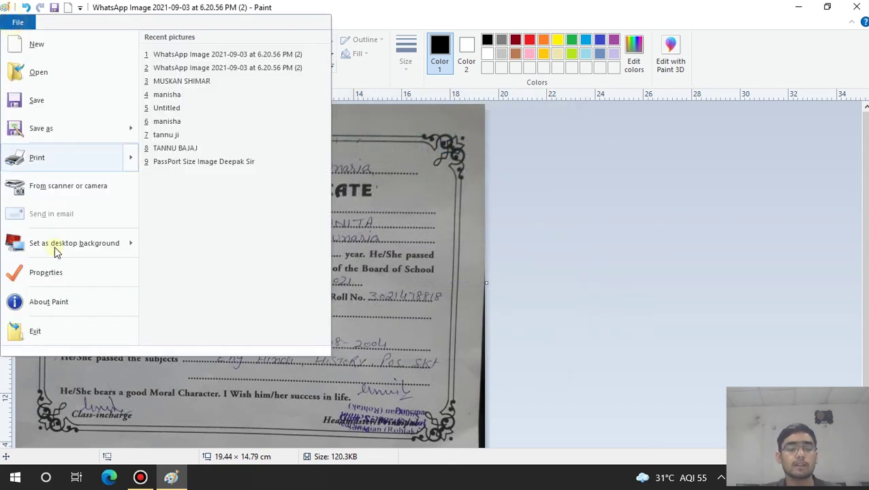
pyautogui.click(57, 334)
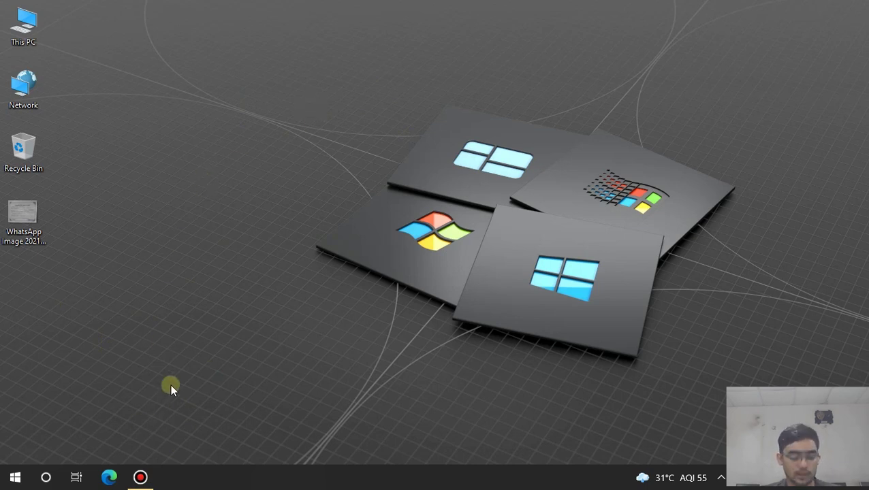
# Open the Run dialog and enter a command starting with "ms".
pyautogui.press('super+r')
pyautogui.write('ms')
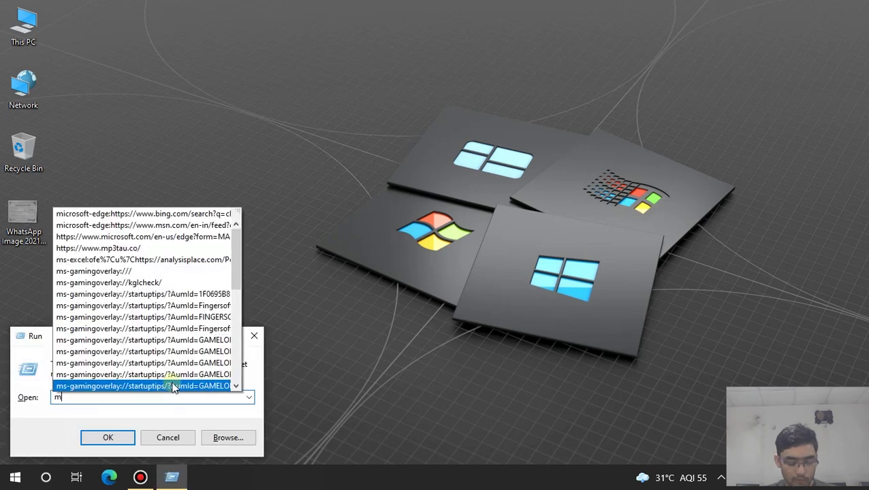
pyautogui.click(173, 379)
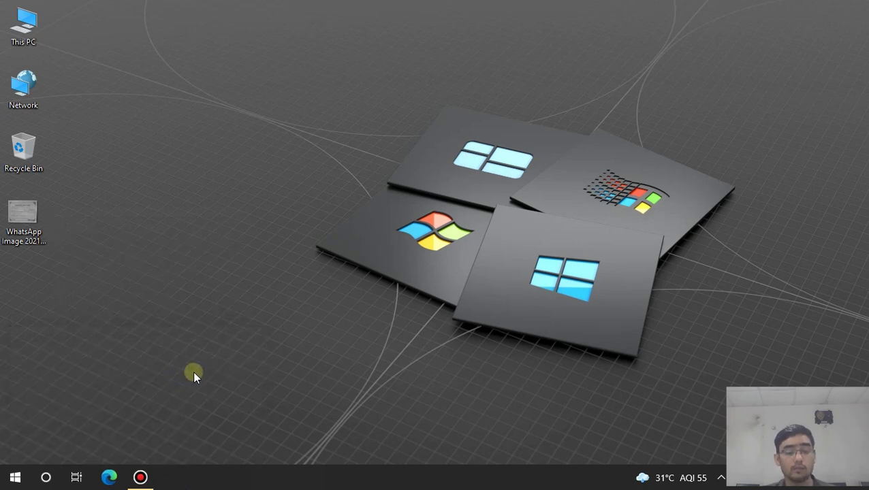